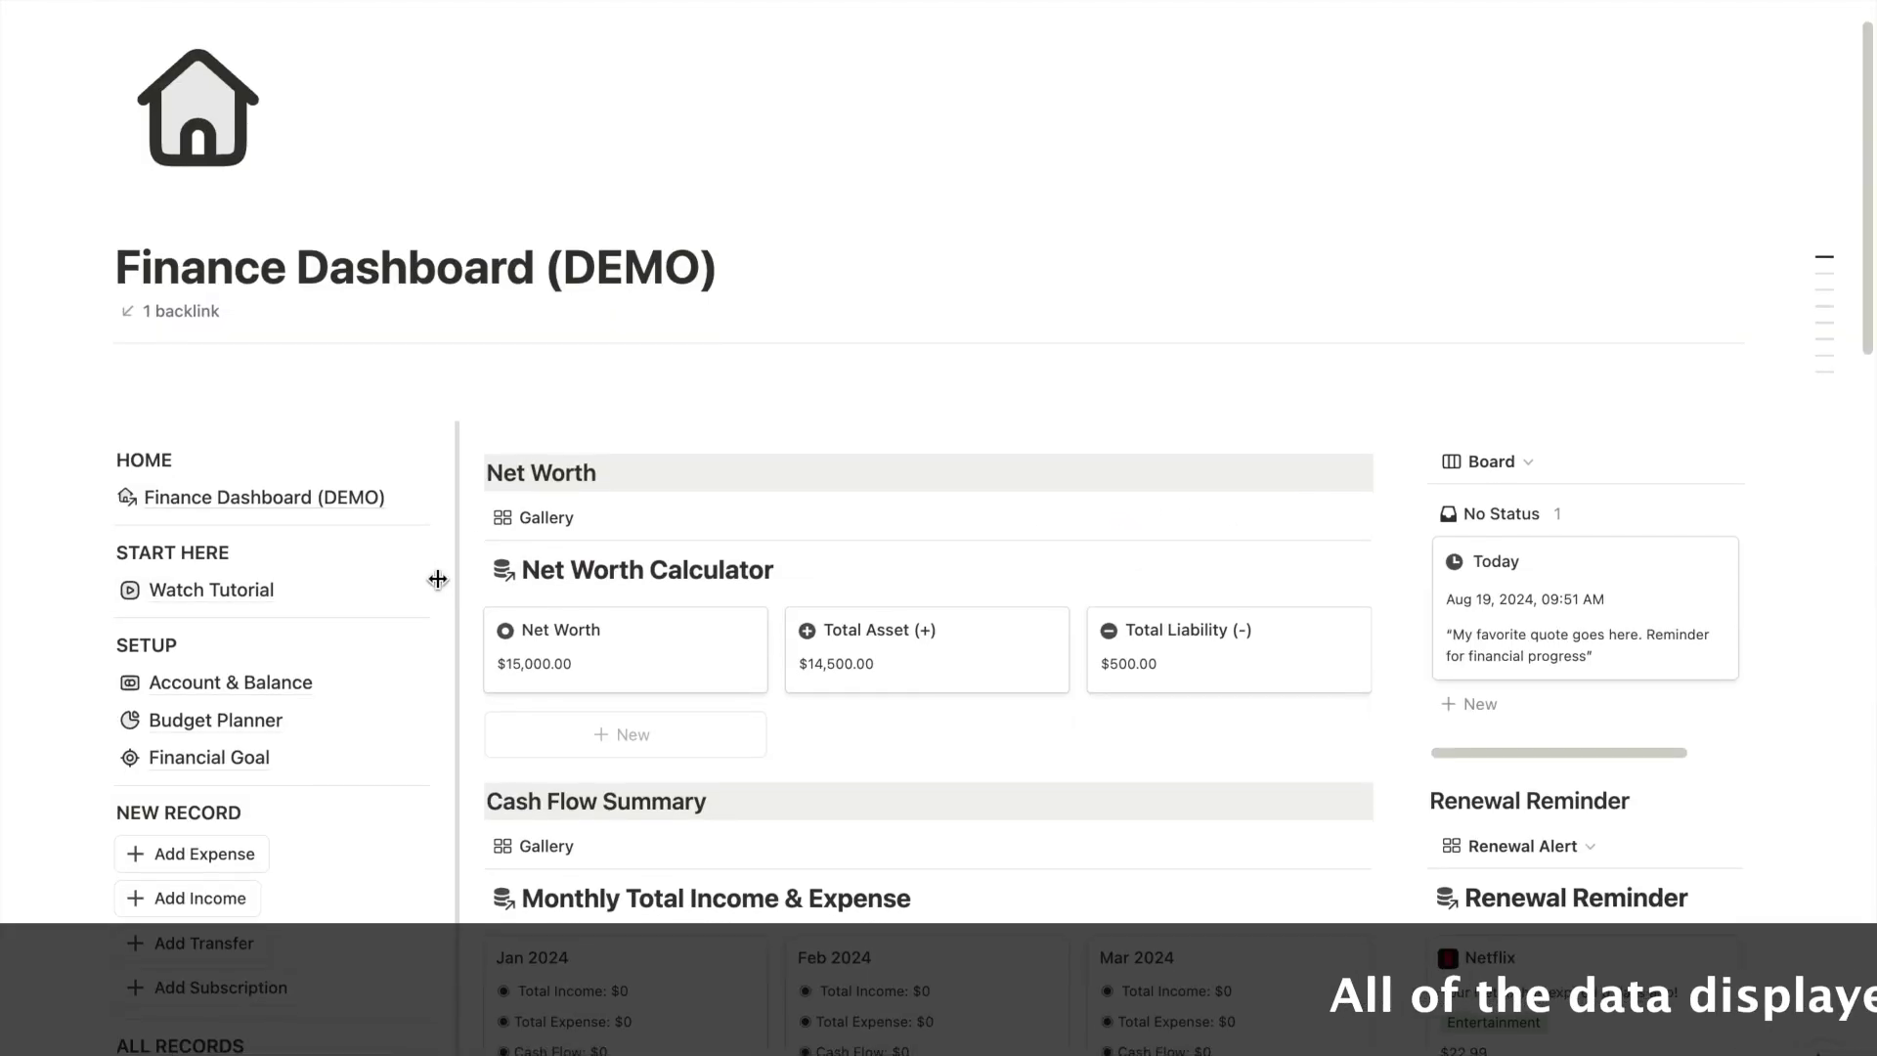
- Scroll down the dashboard to the Income & Expense Tracker listing August's Shopping and Entertainment expenses
scroll(437, 582, "down", 2)
scroll(386, 652, "down", 1)
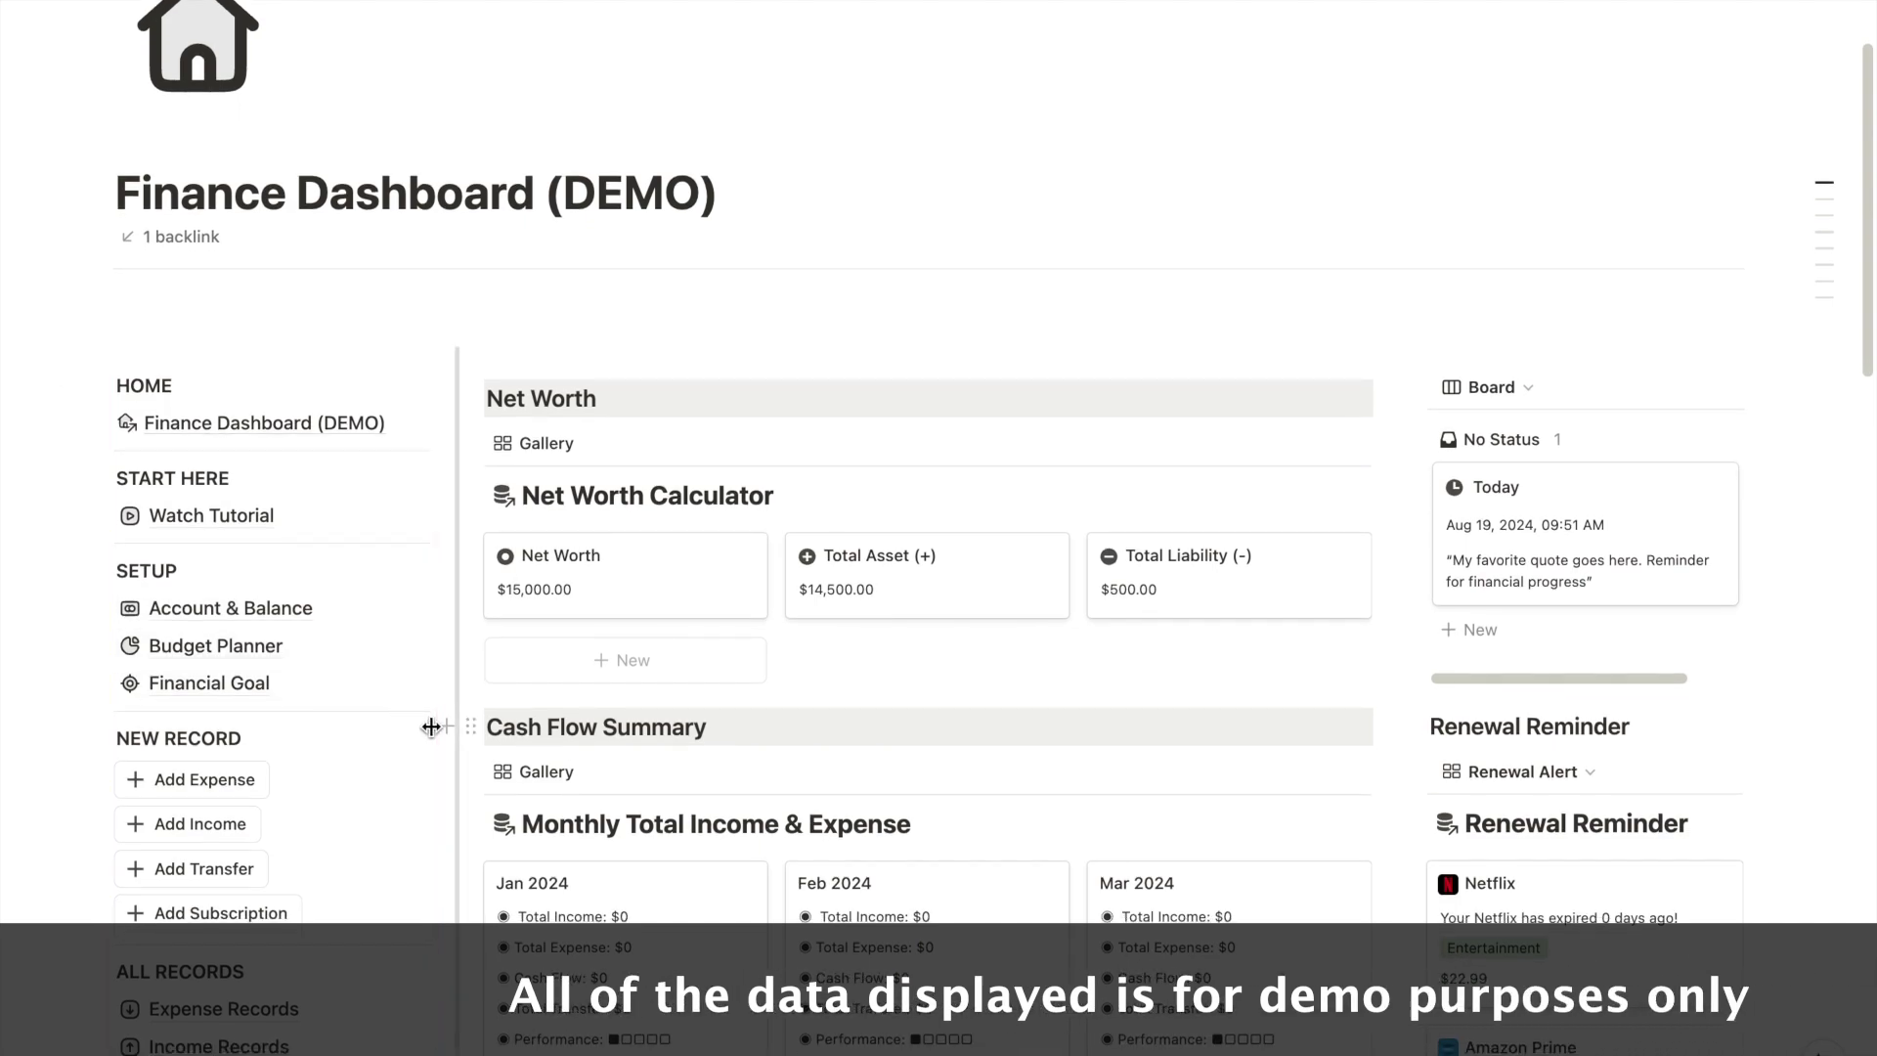
scroll(430, 724, "down", 1)
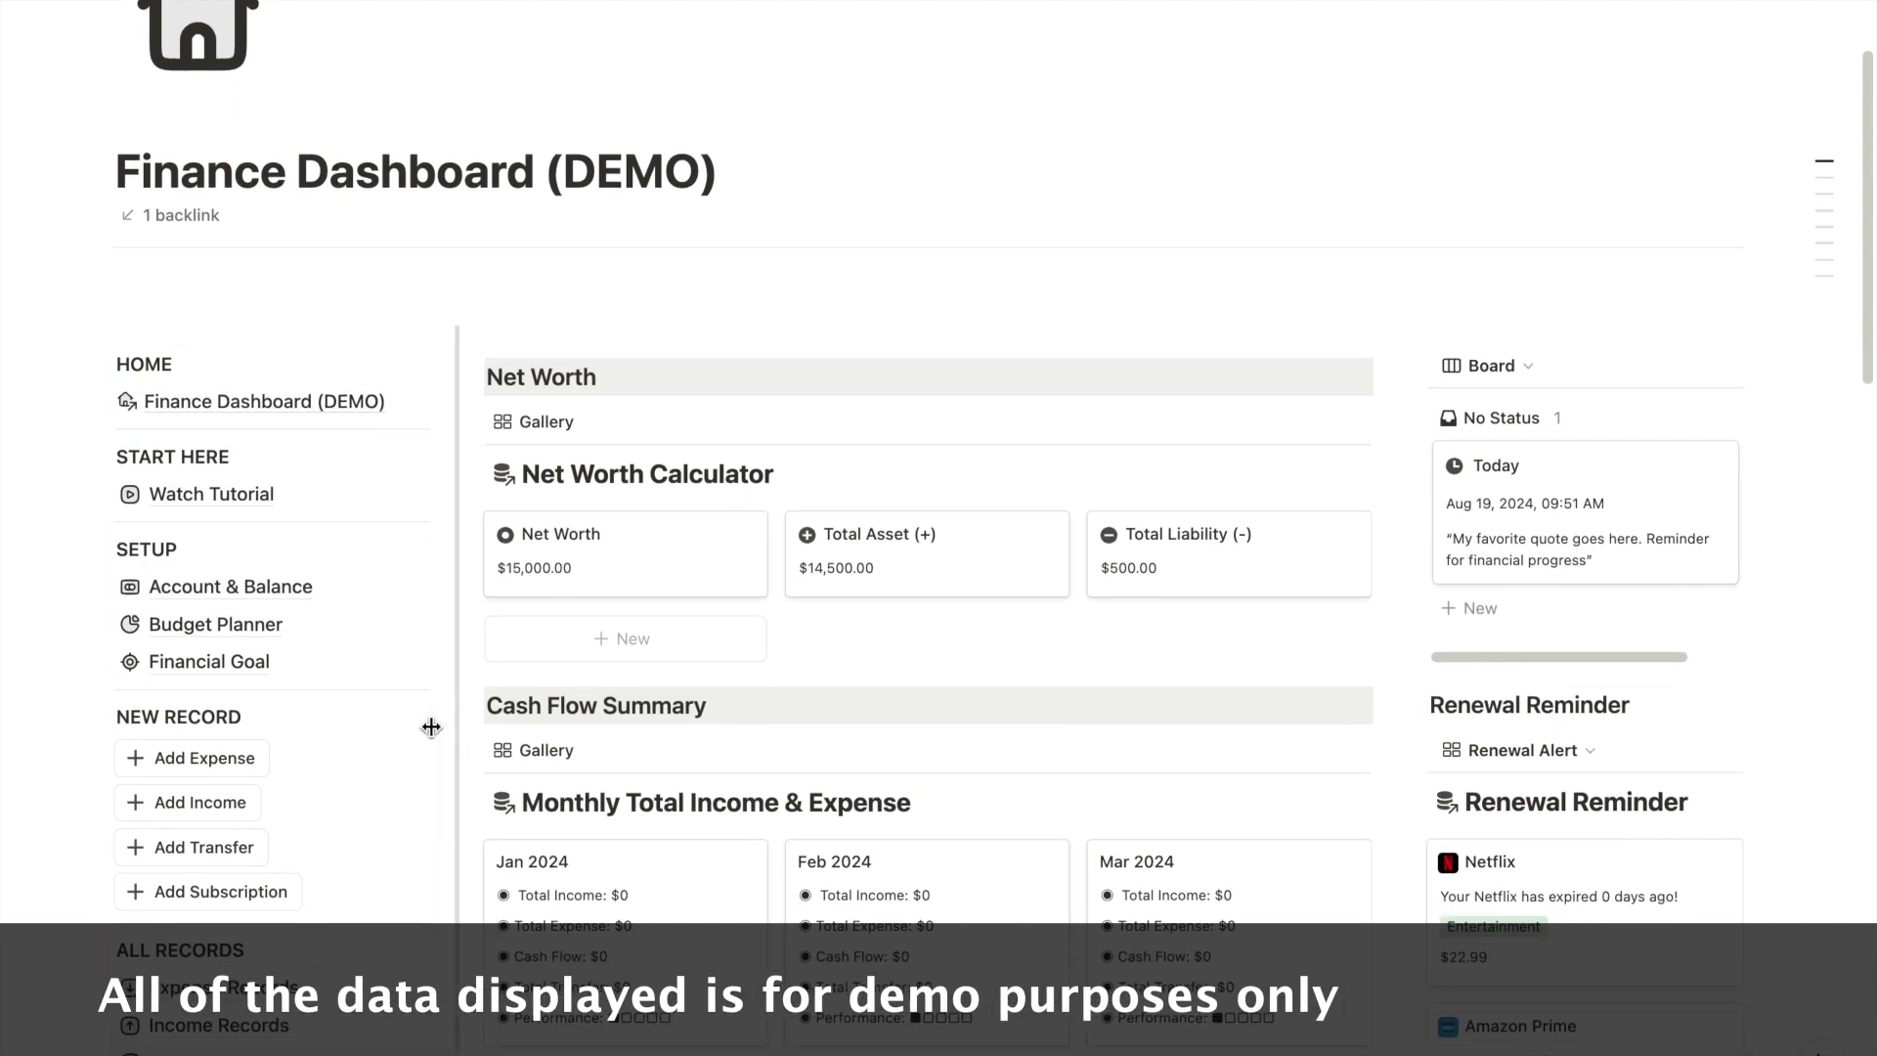
scroll(431, 726, "down", 2)
scroll(431, 726, "down", 2)
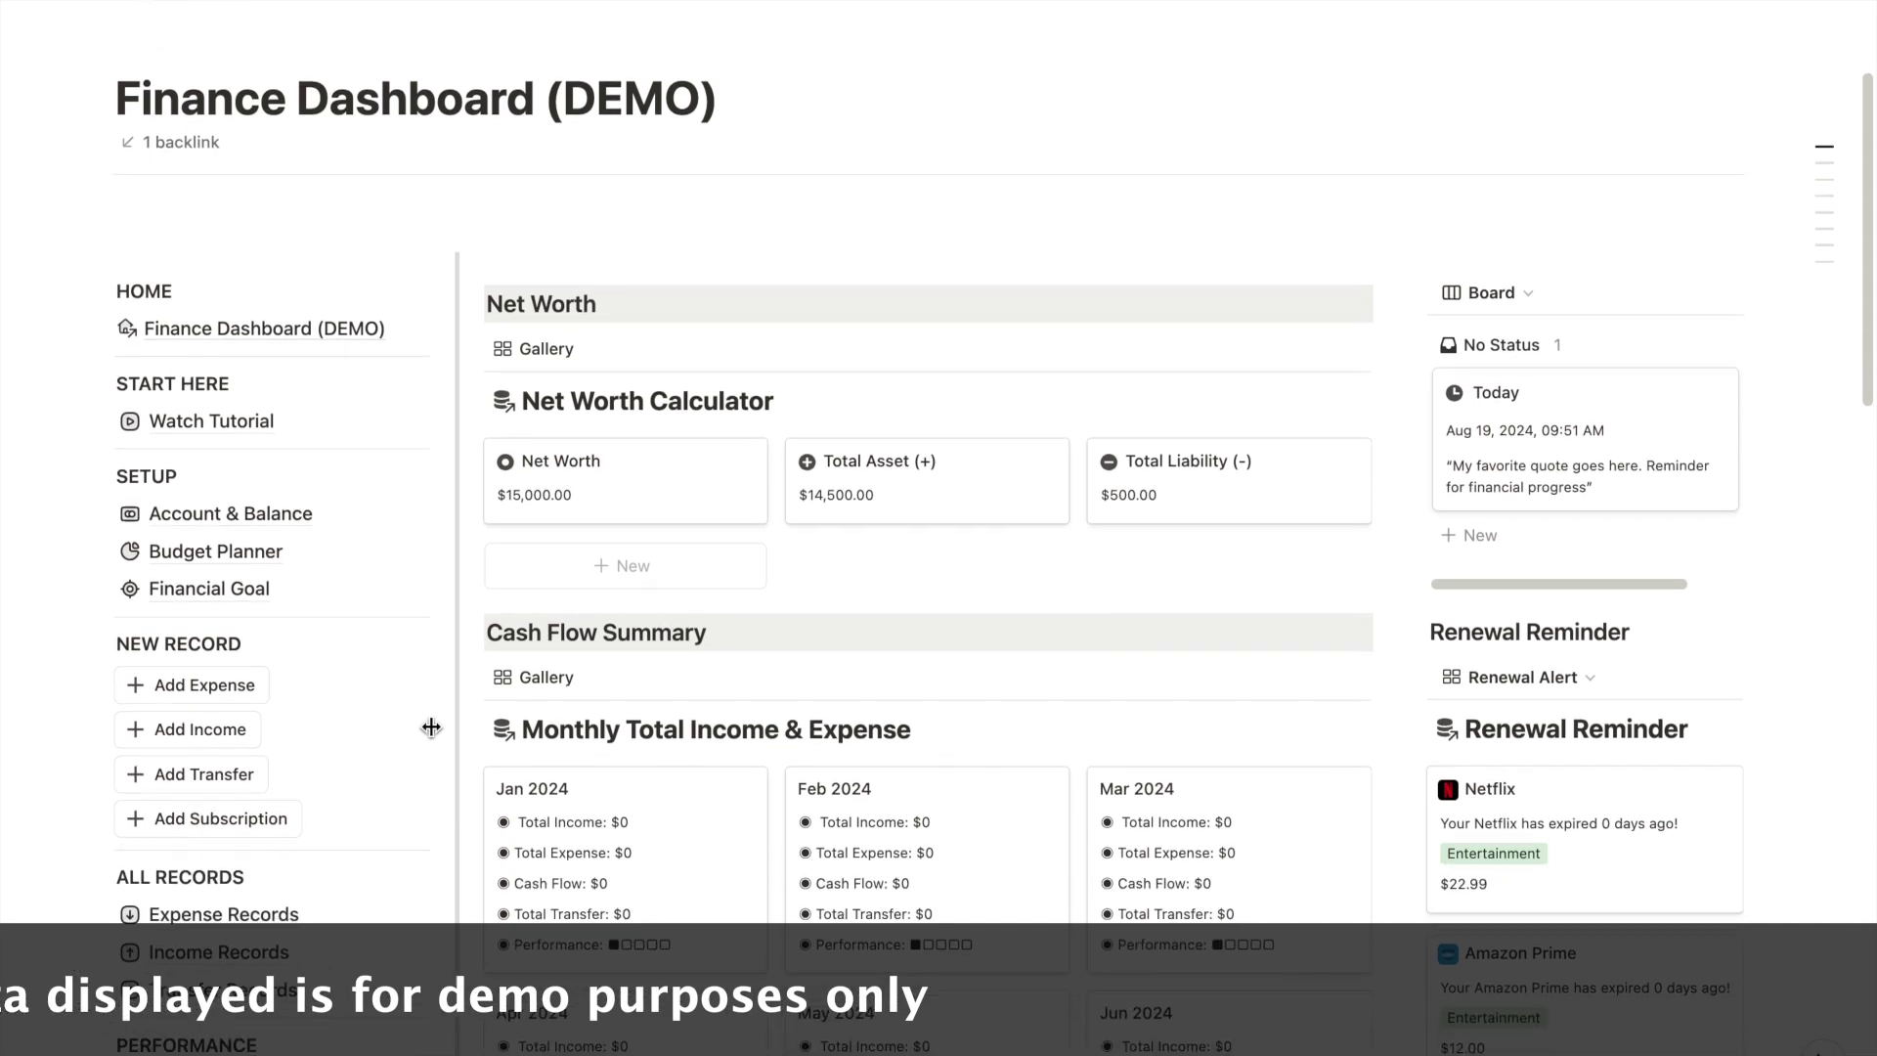
scroll(431, 726, "down", 2)
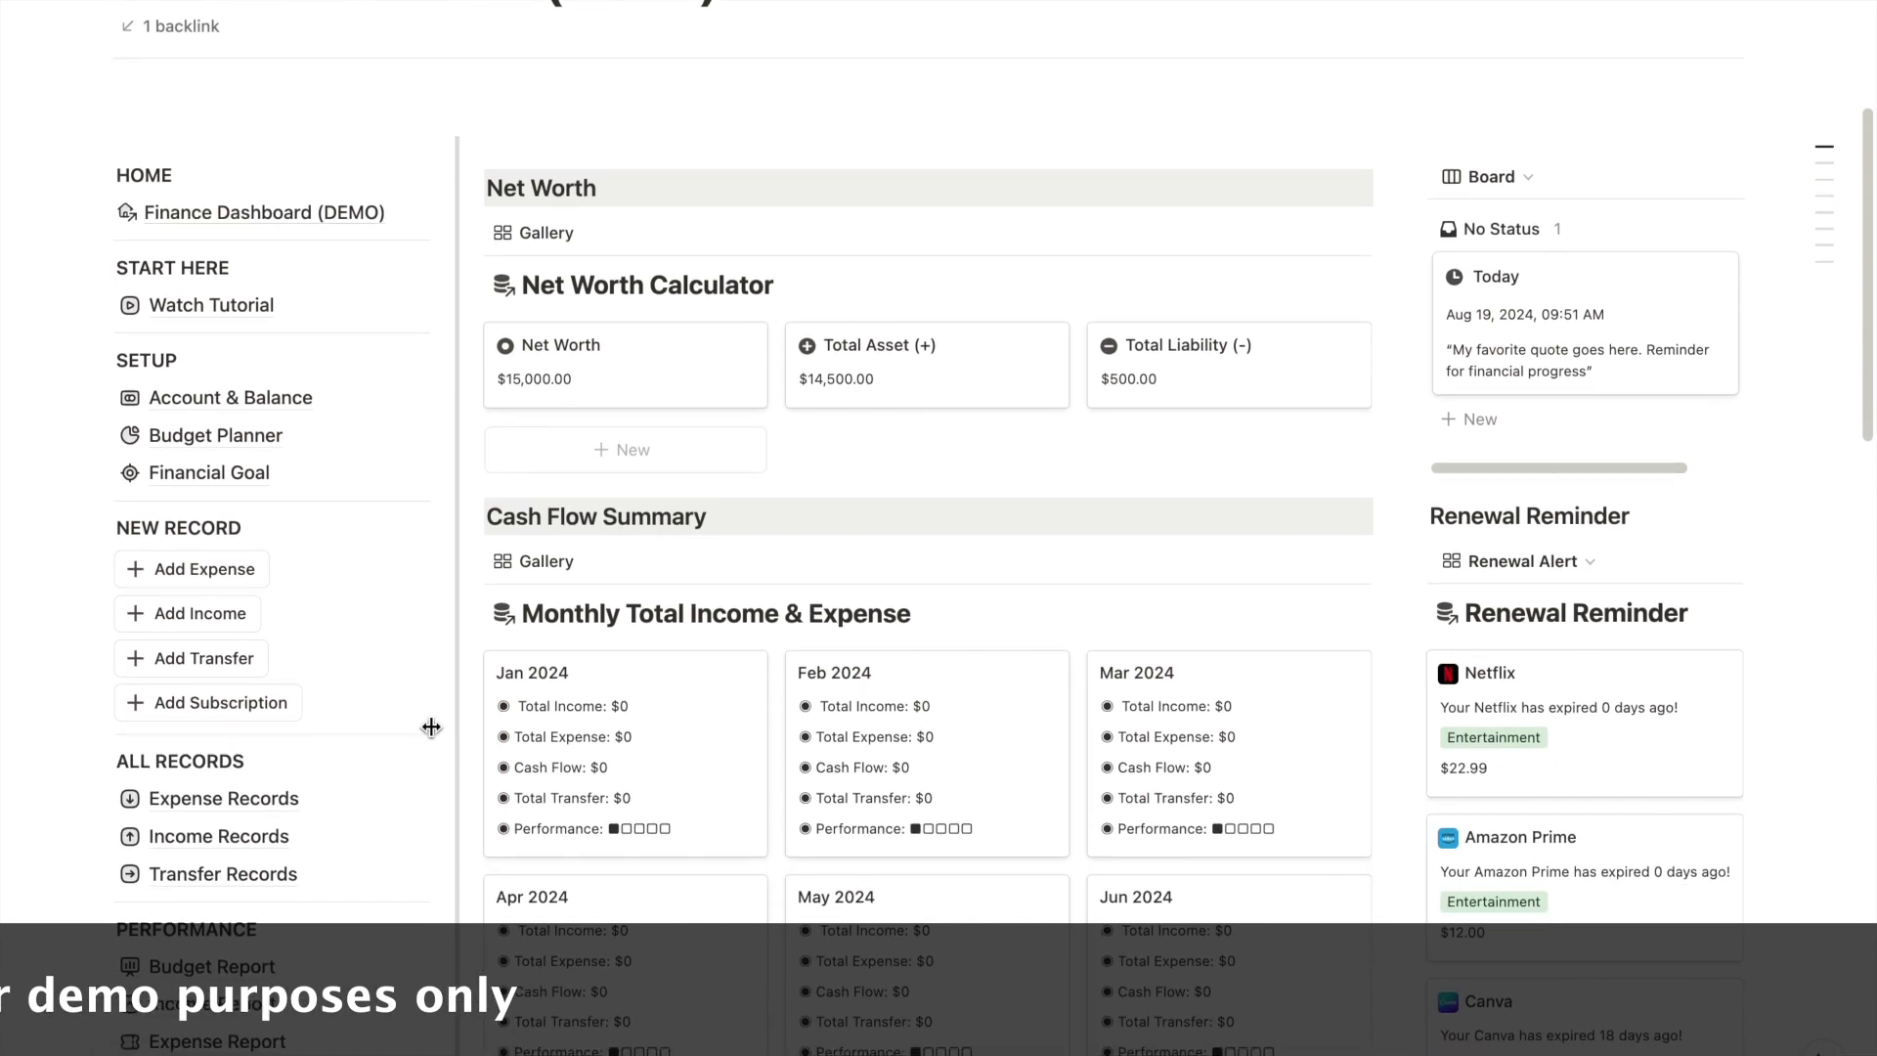
scroll(431, 726, "down", 2)
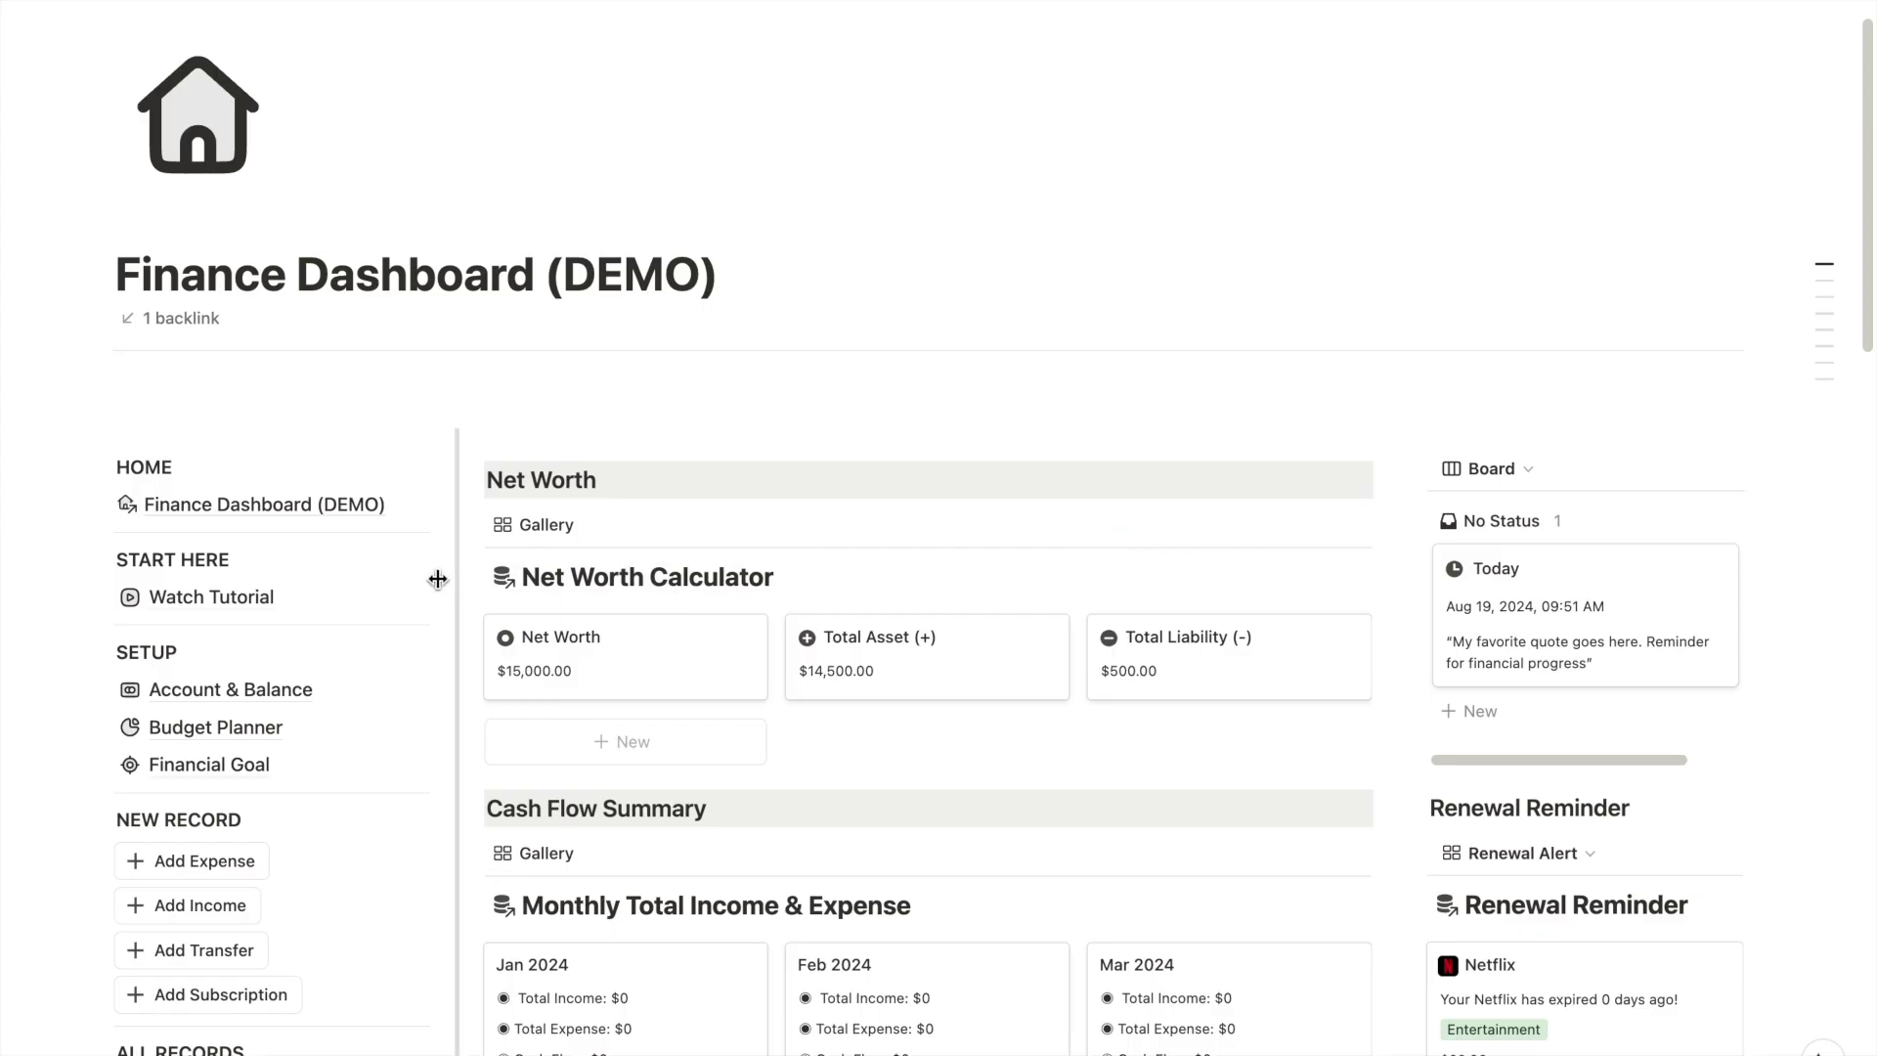
scroll(437, 579, "down", 2)
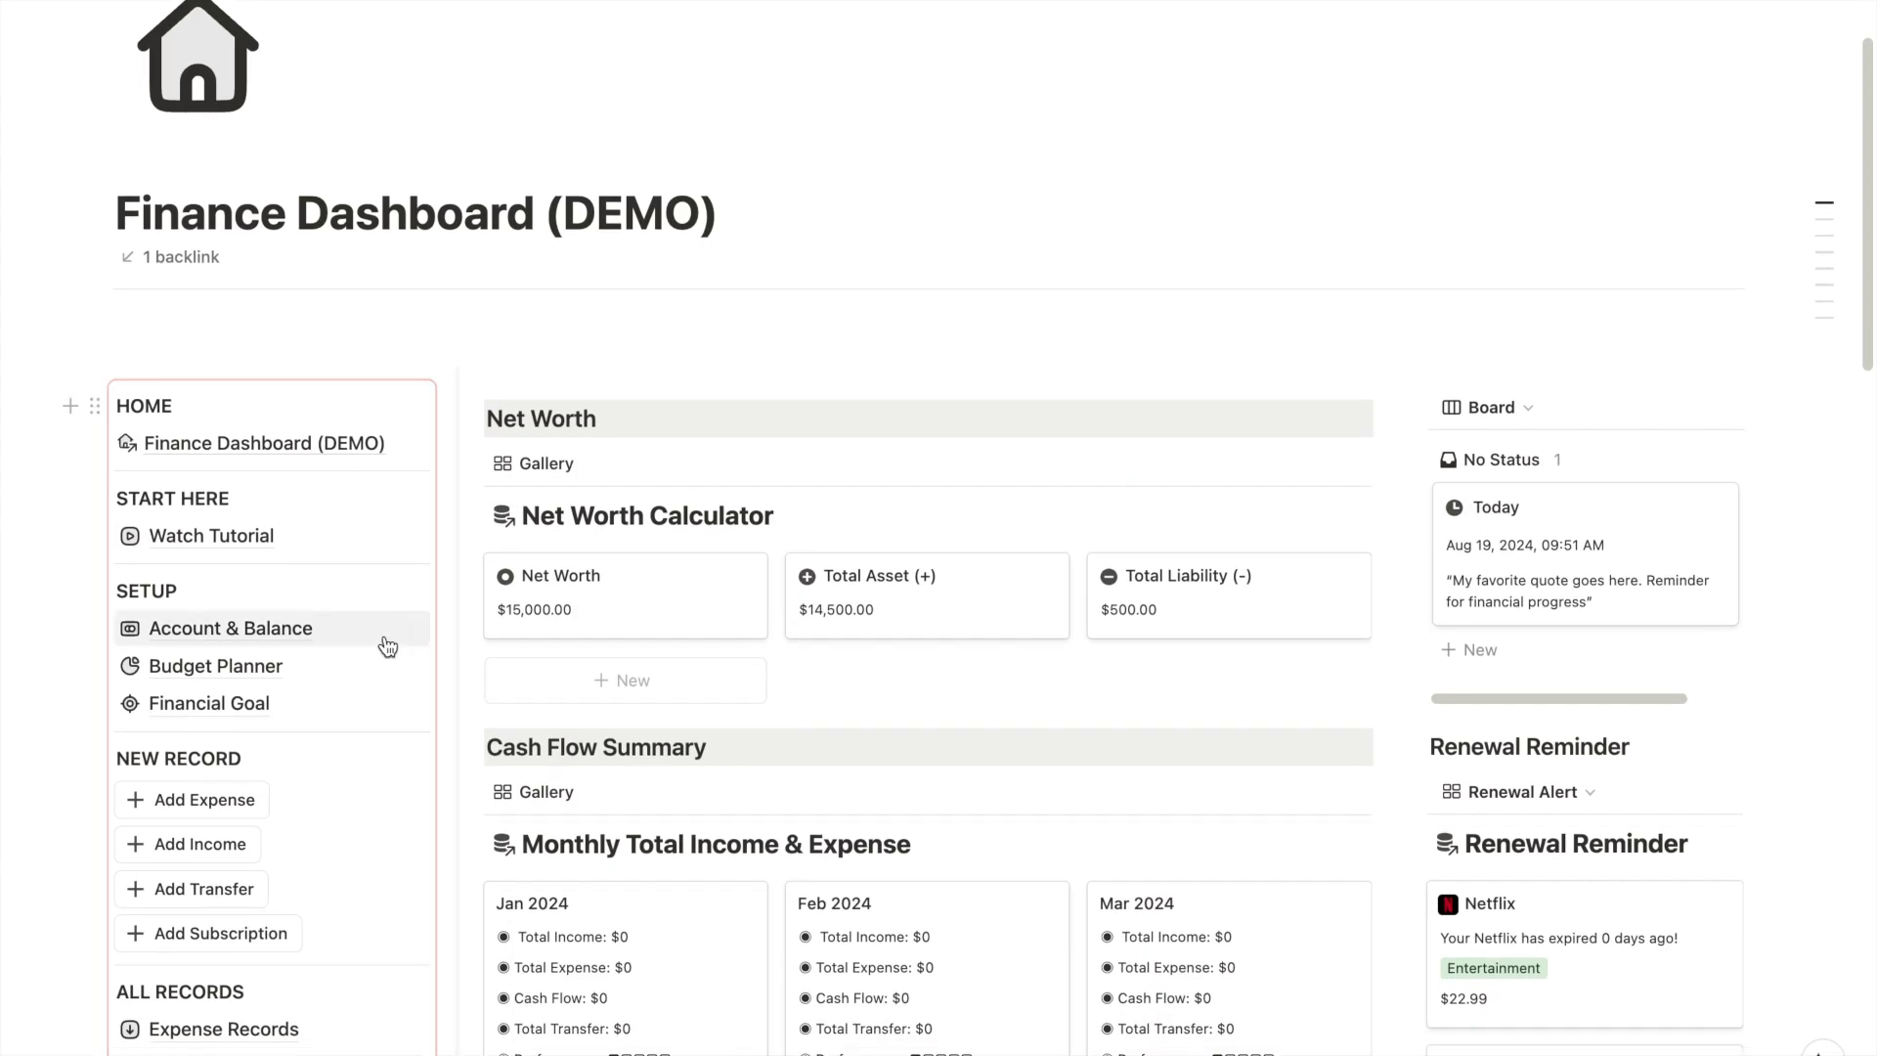
scroll(383, 641, "down", 1)
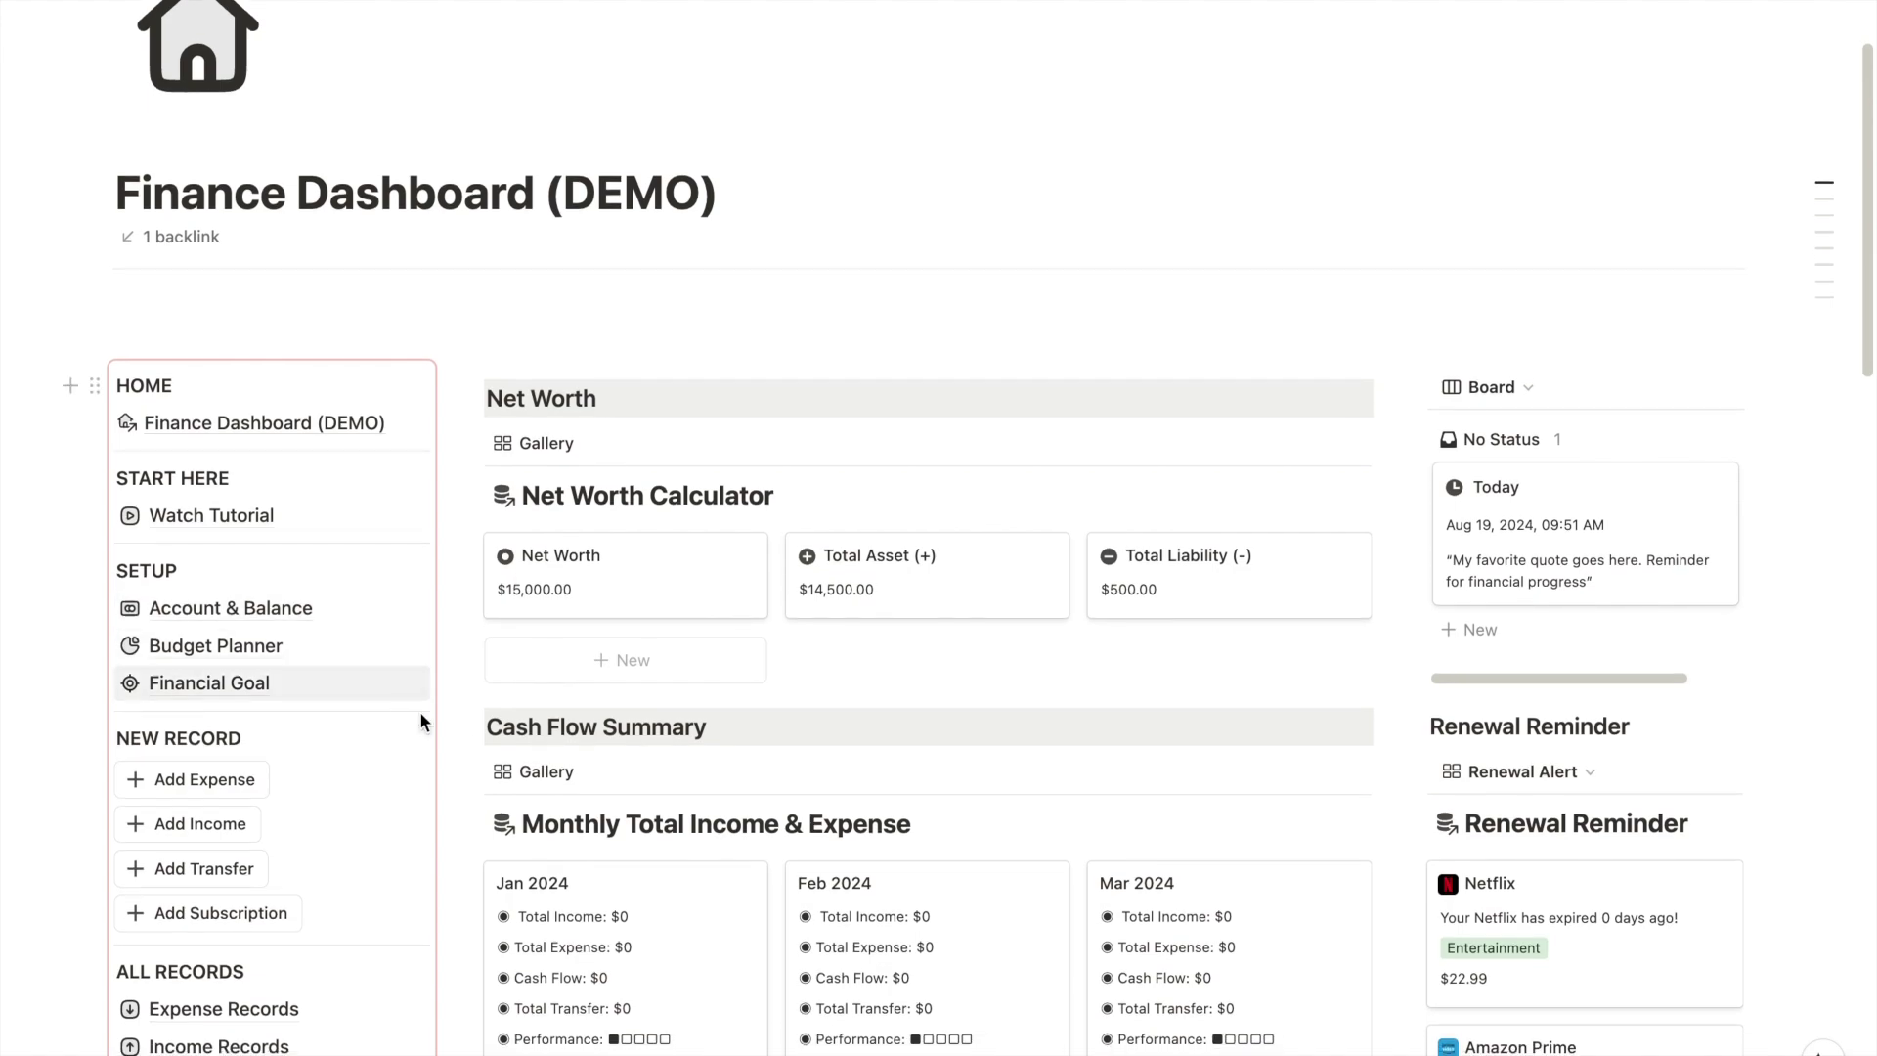
scroll(431, 727, "down", 2)
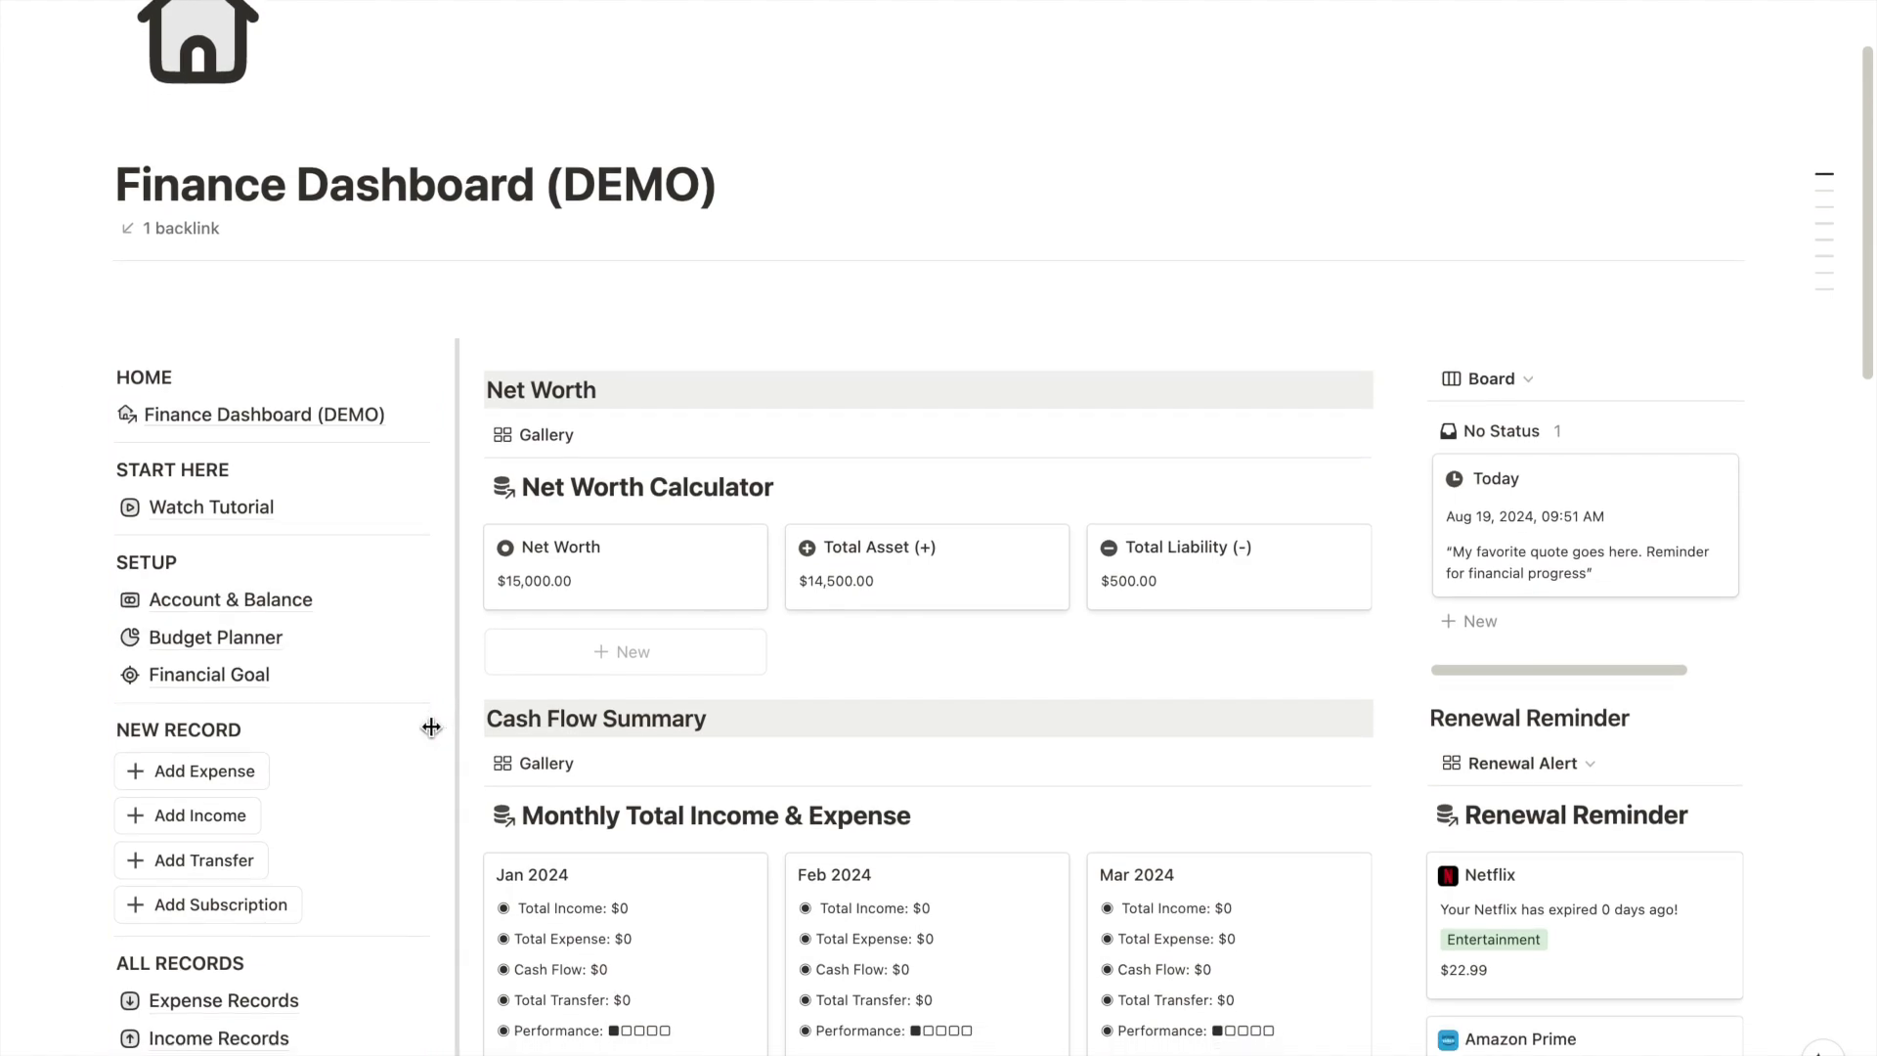
scroll(431, 727, "down", 3)
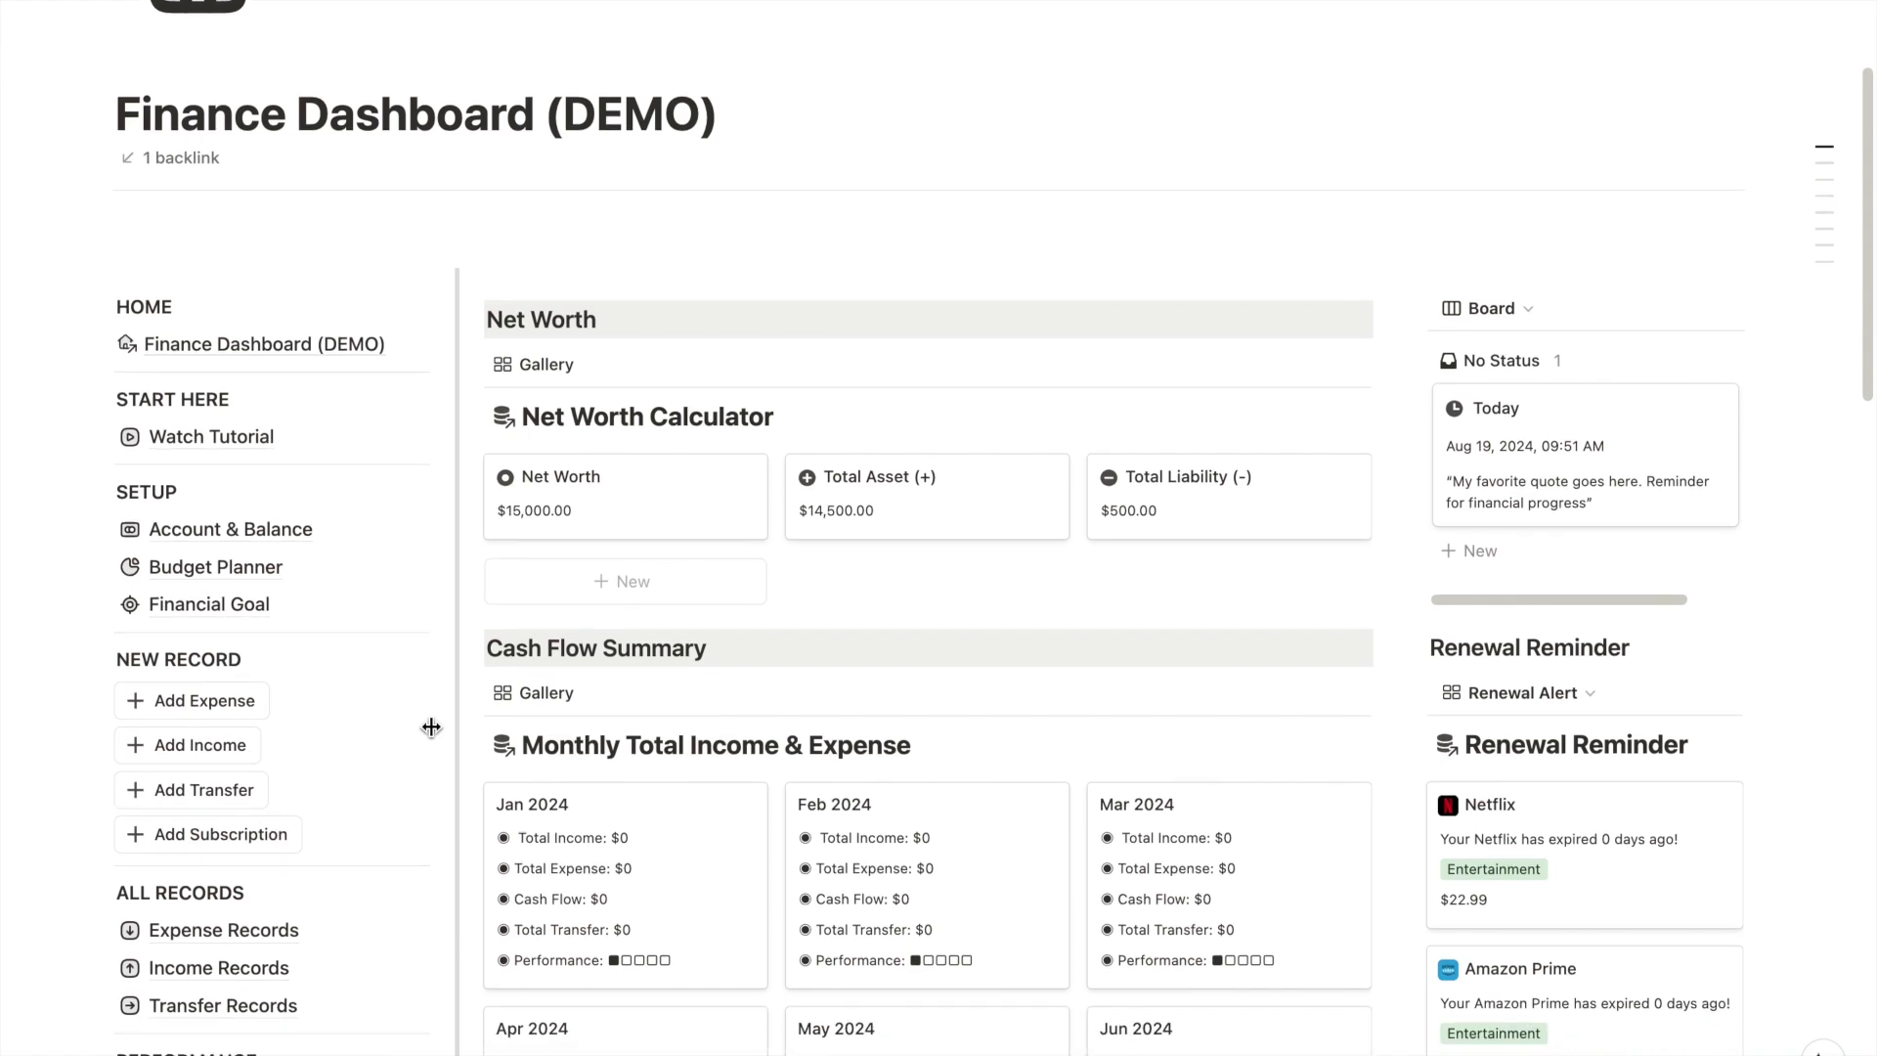
scroll(432, 726, "down", 3)
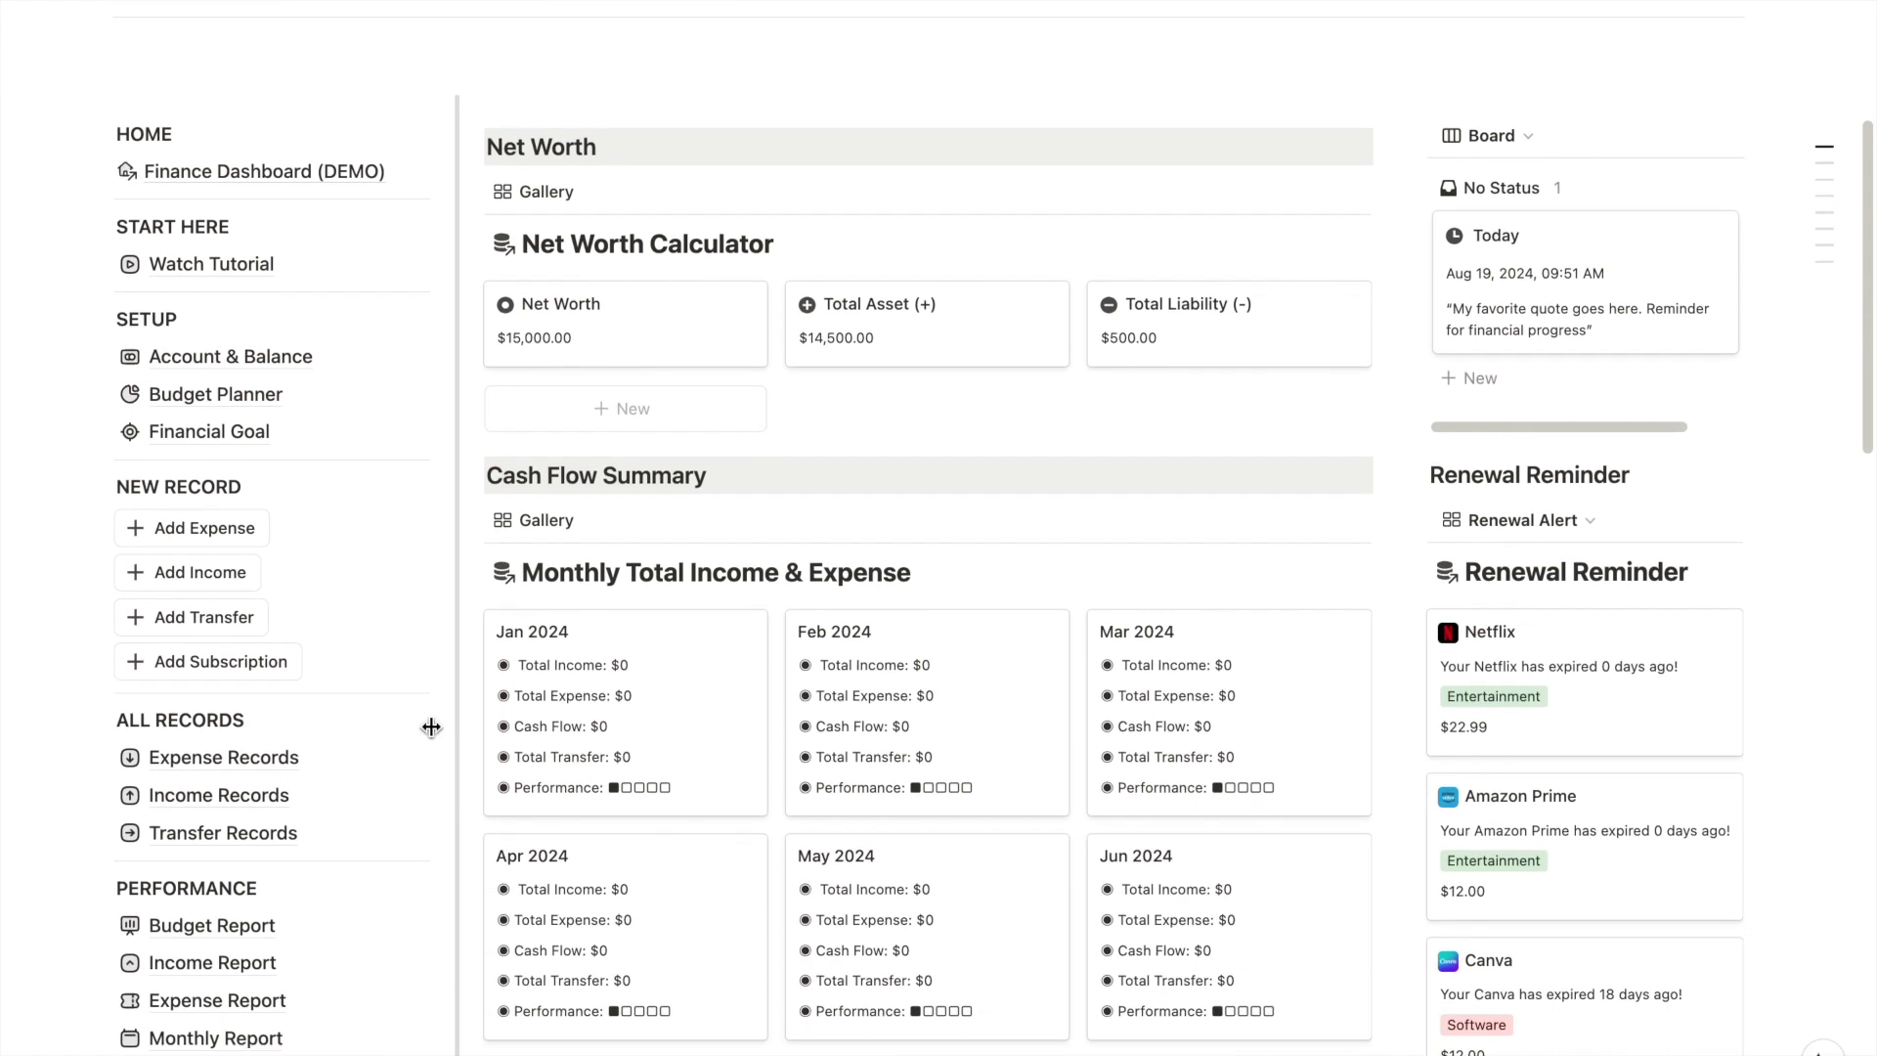
scroll(431, 726, "down", 3)
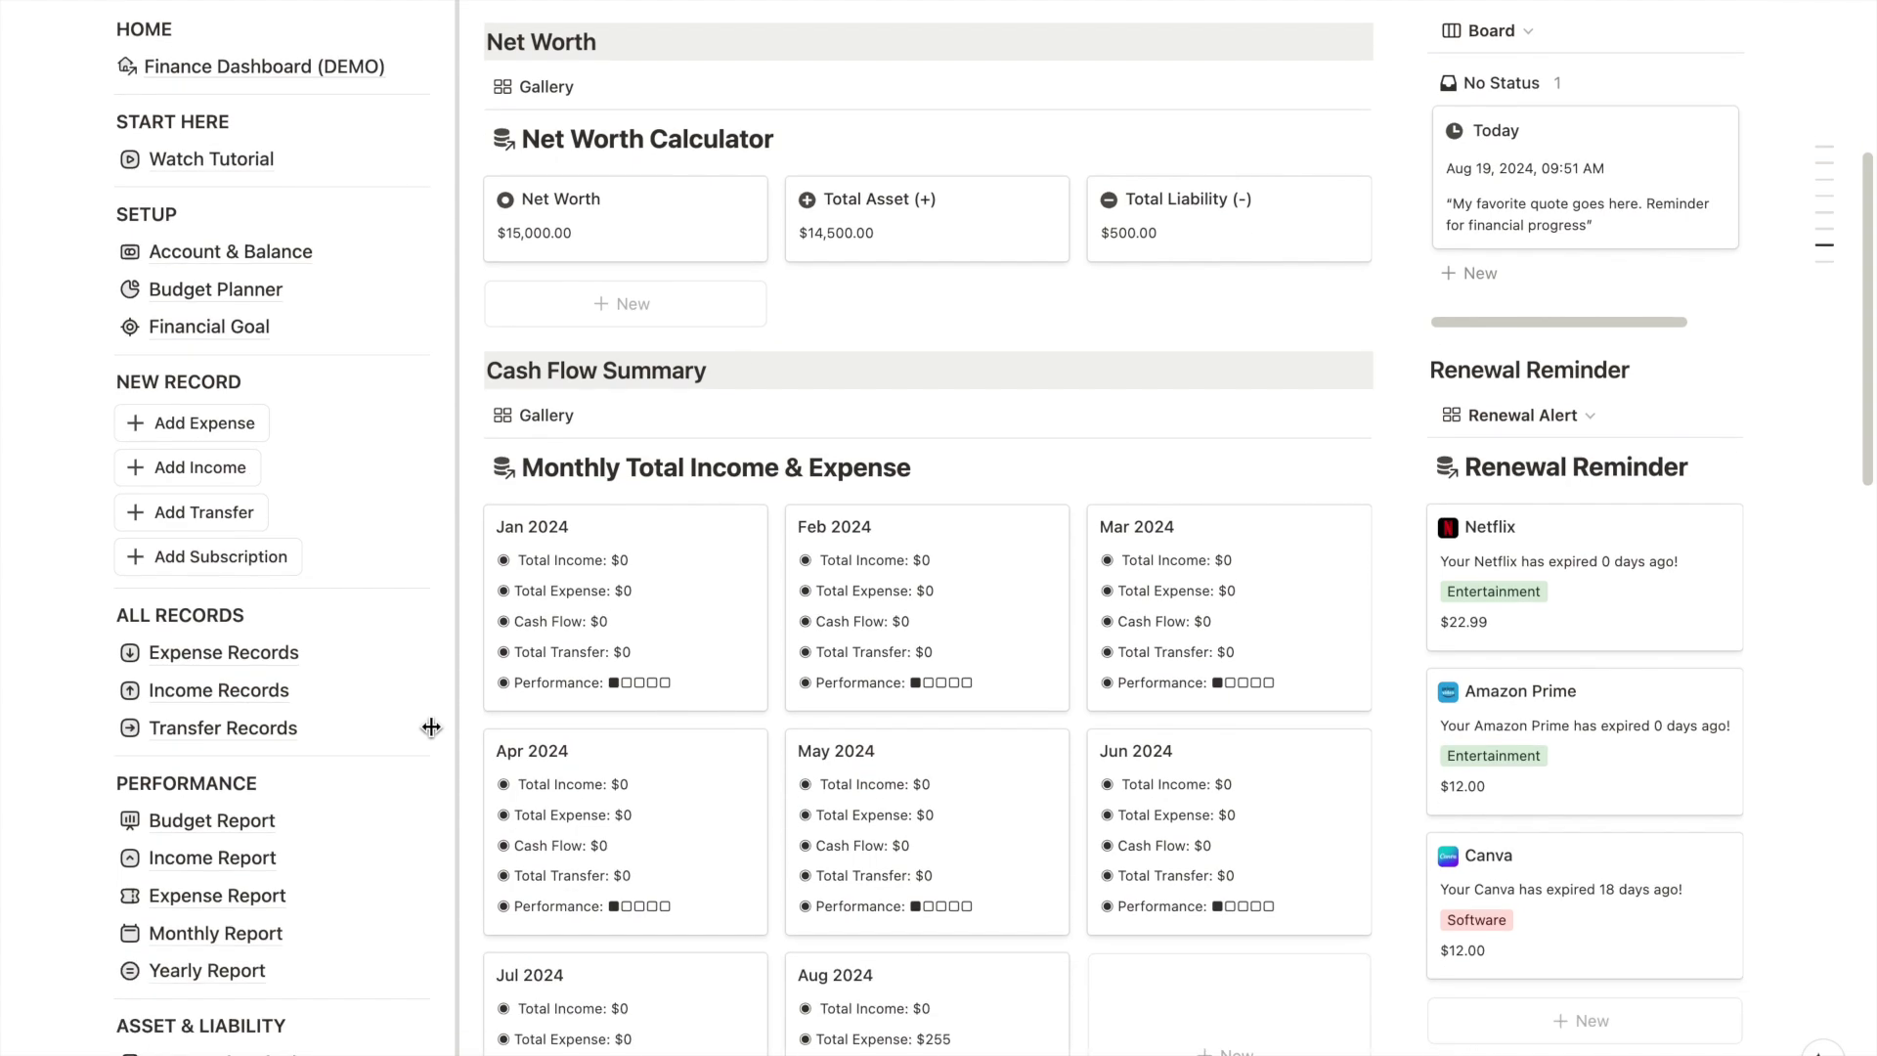
scroll(431, 726, "down", 5)
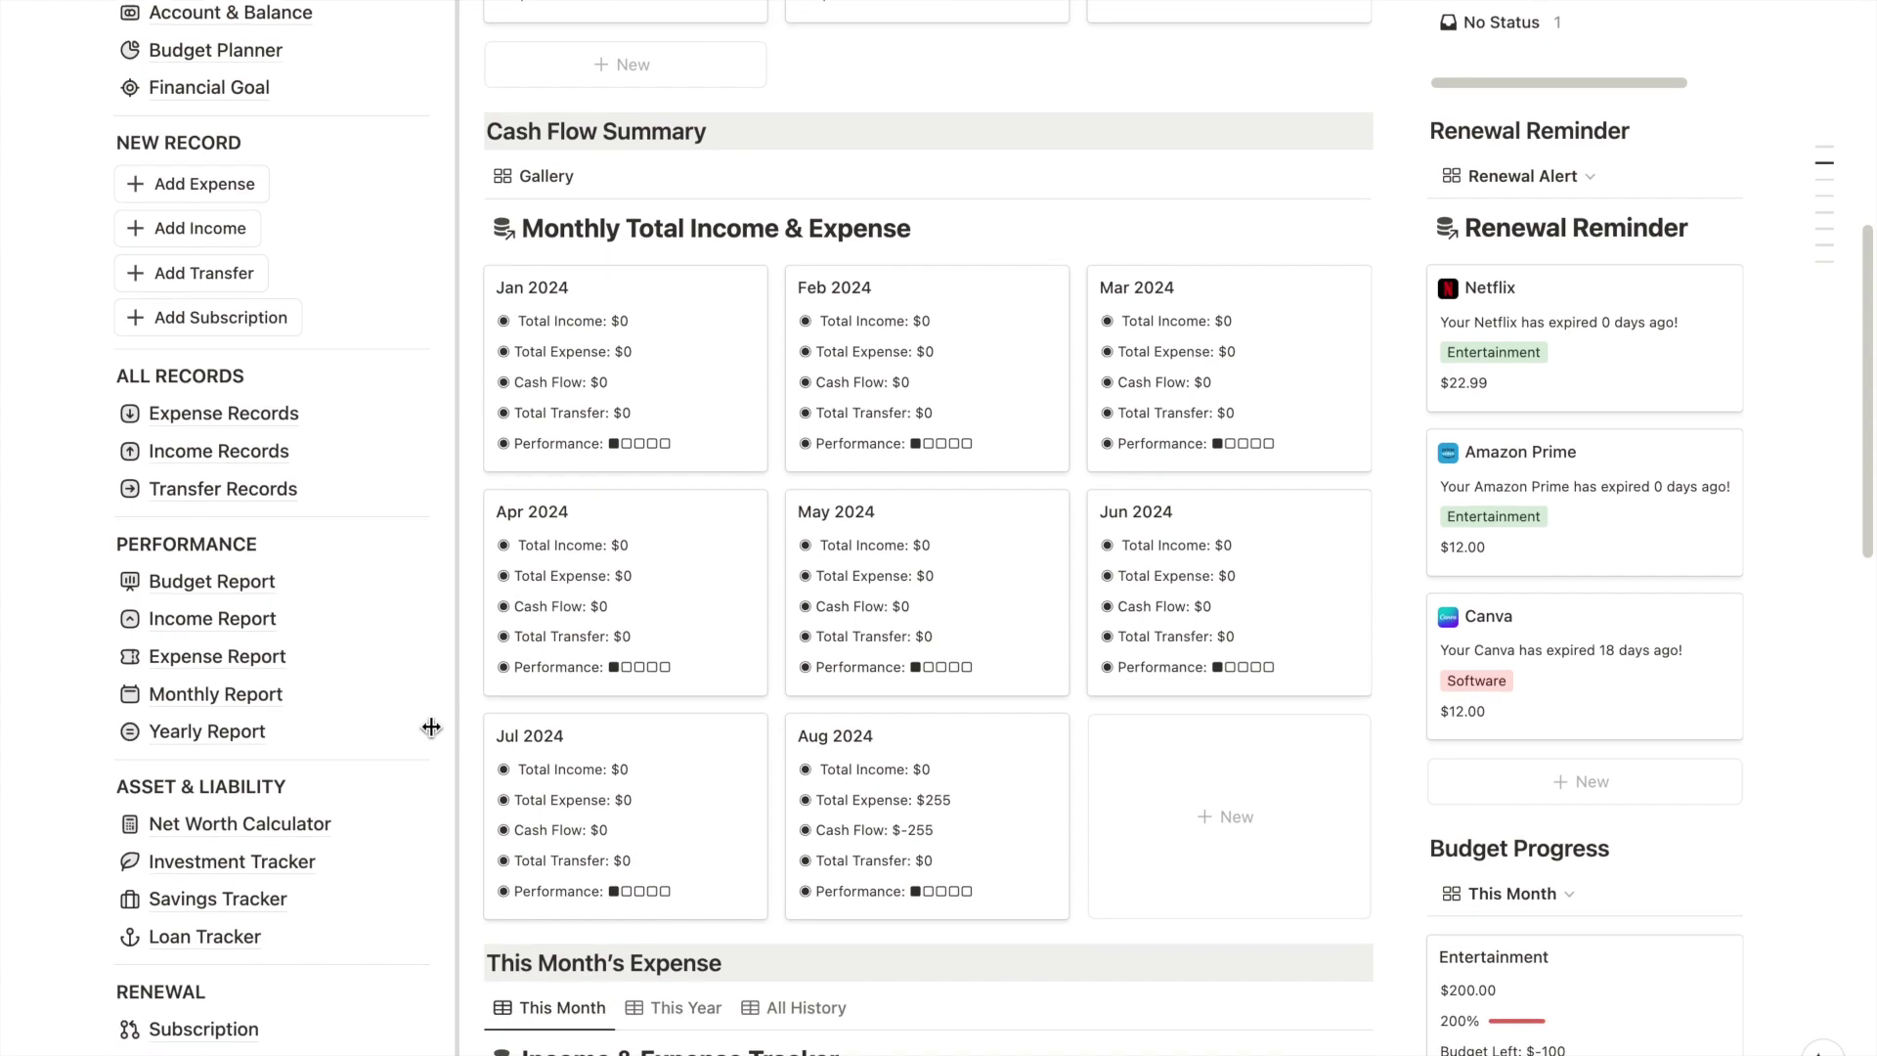
scroll(431, 727, "down", 5)
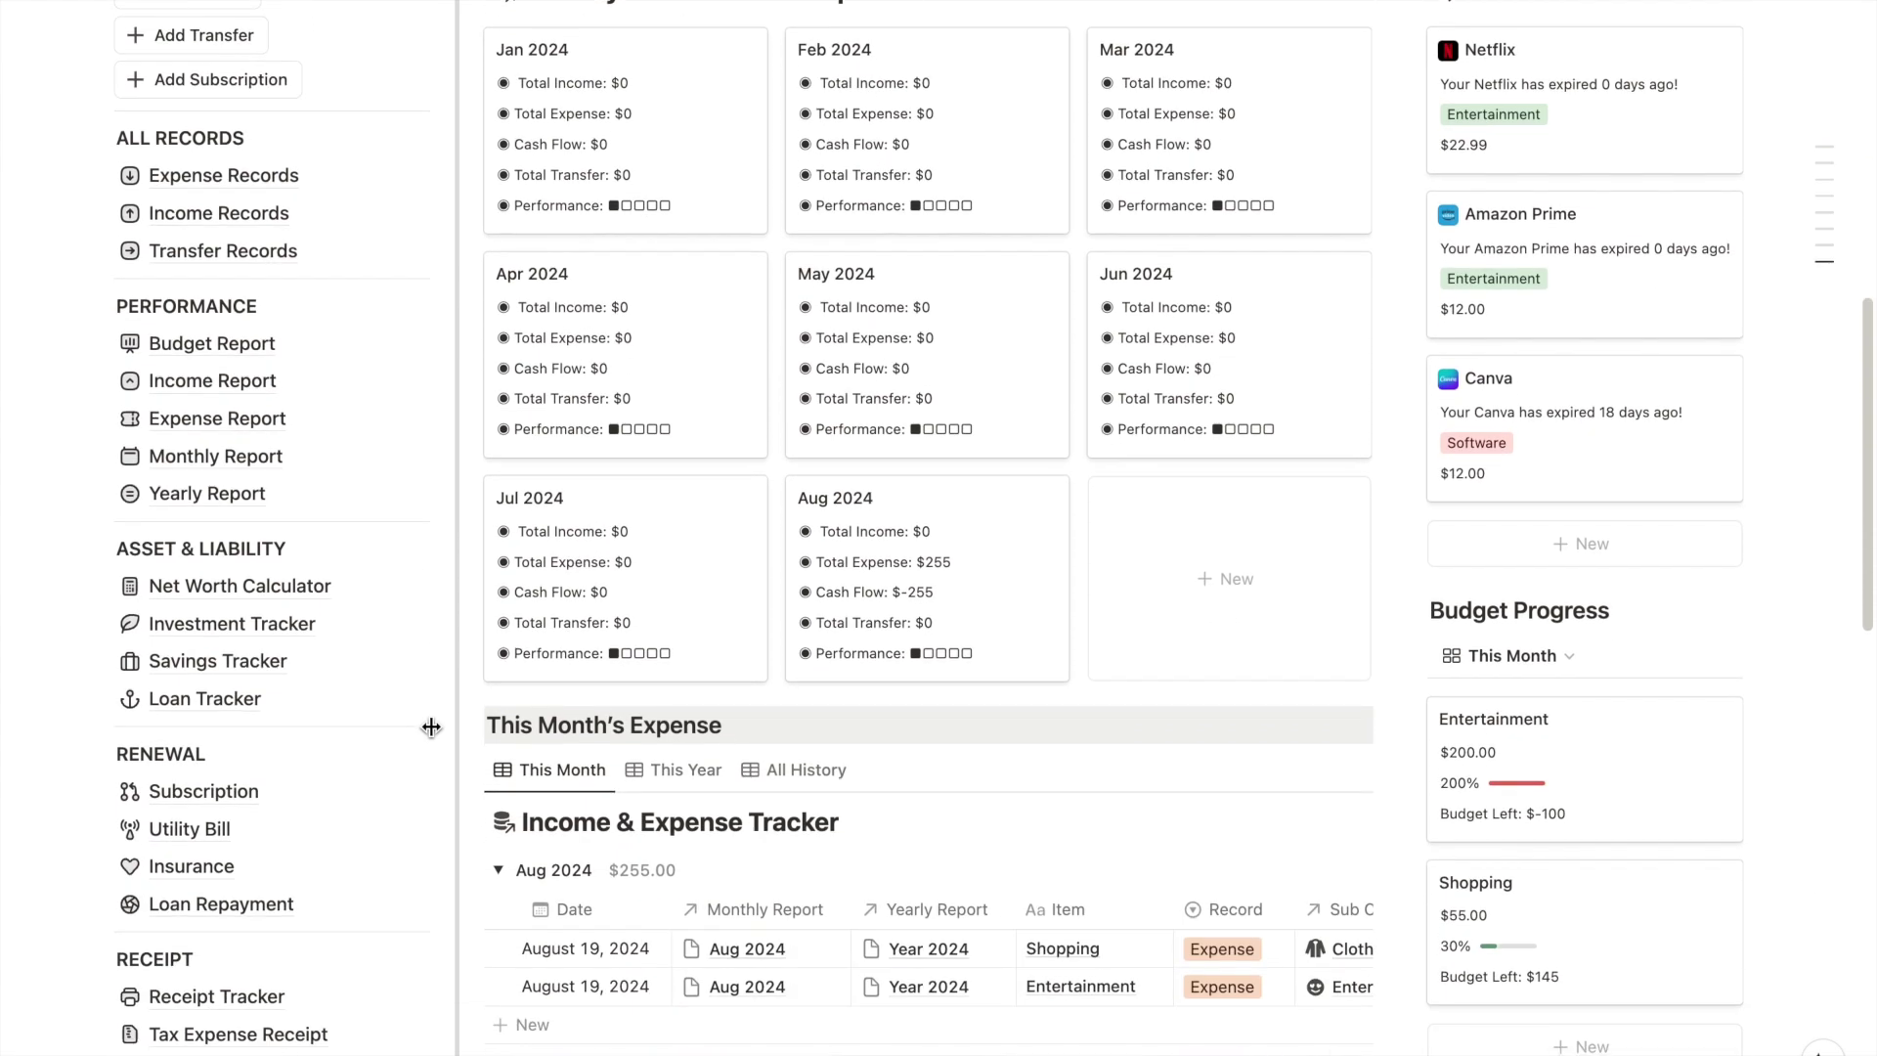
scroll(431, 726, "down", 3)
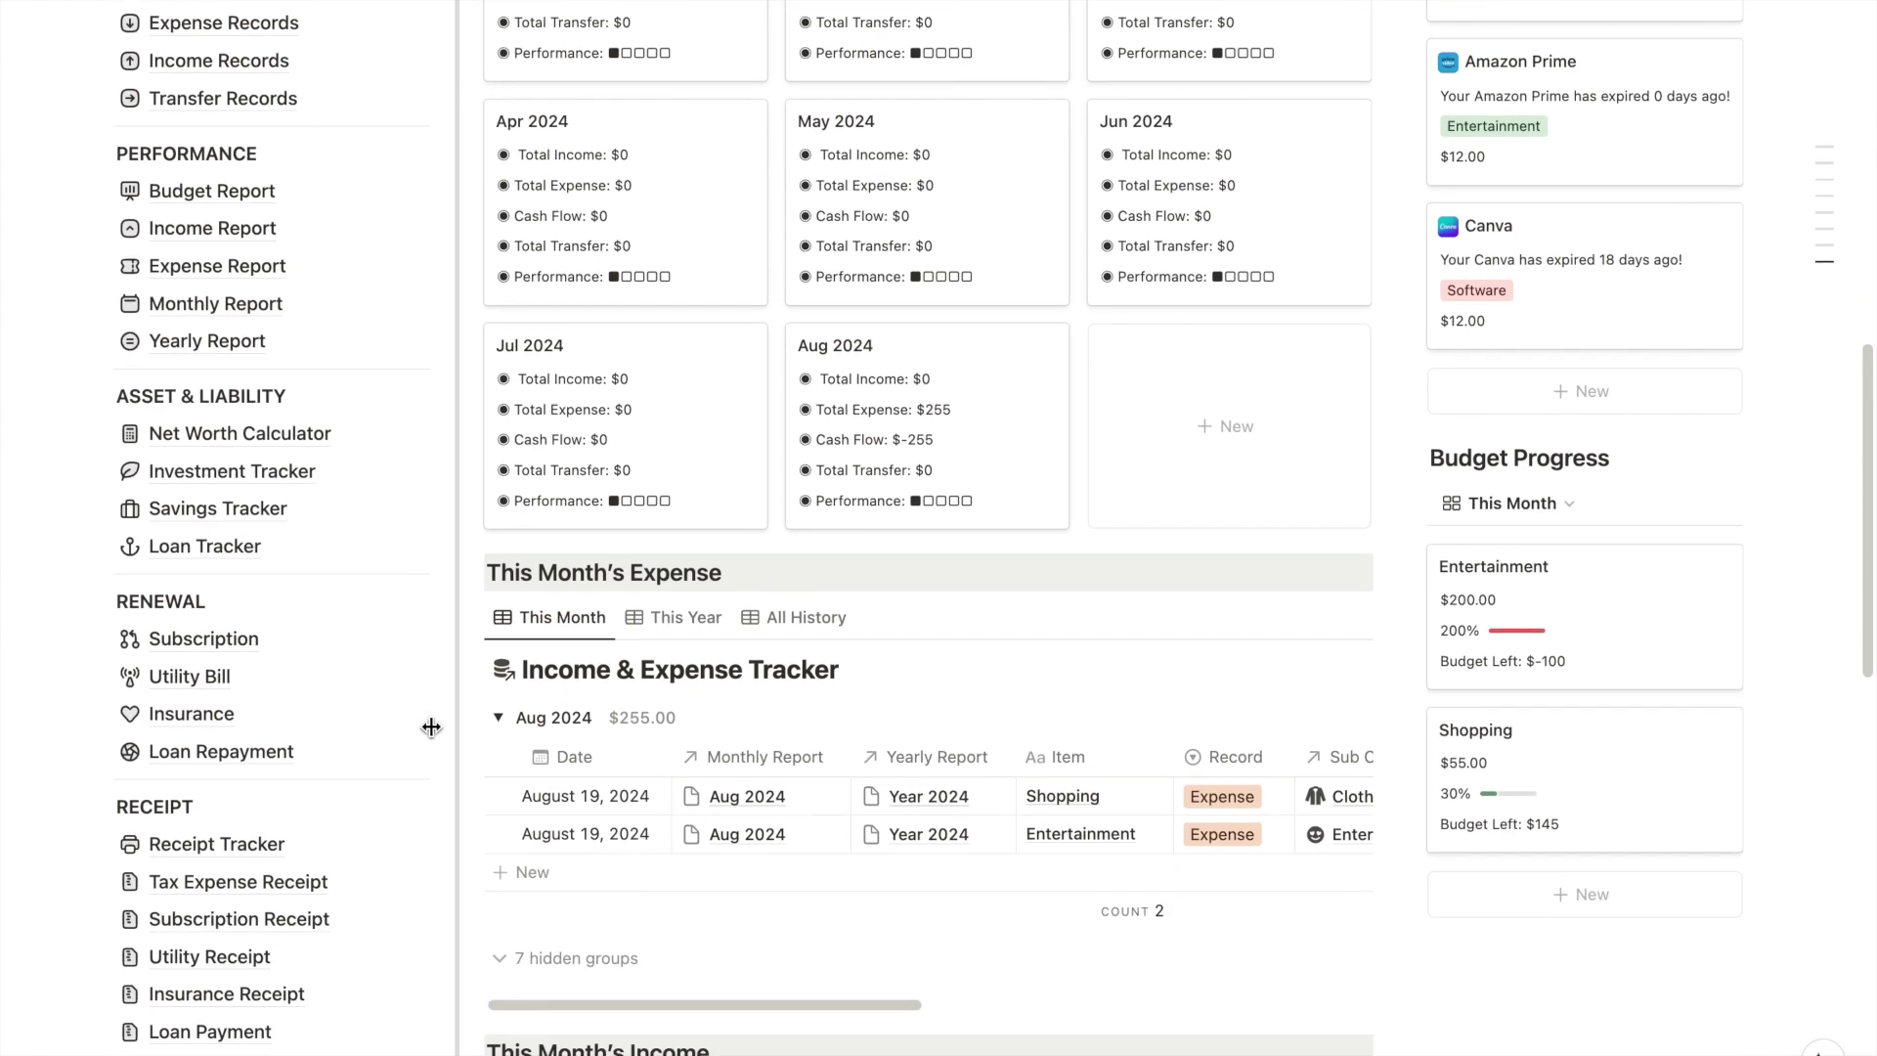
scroll(431, 727, "down", 2)
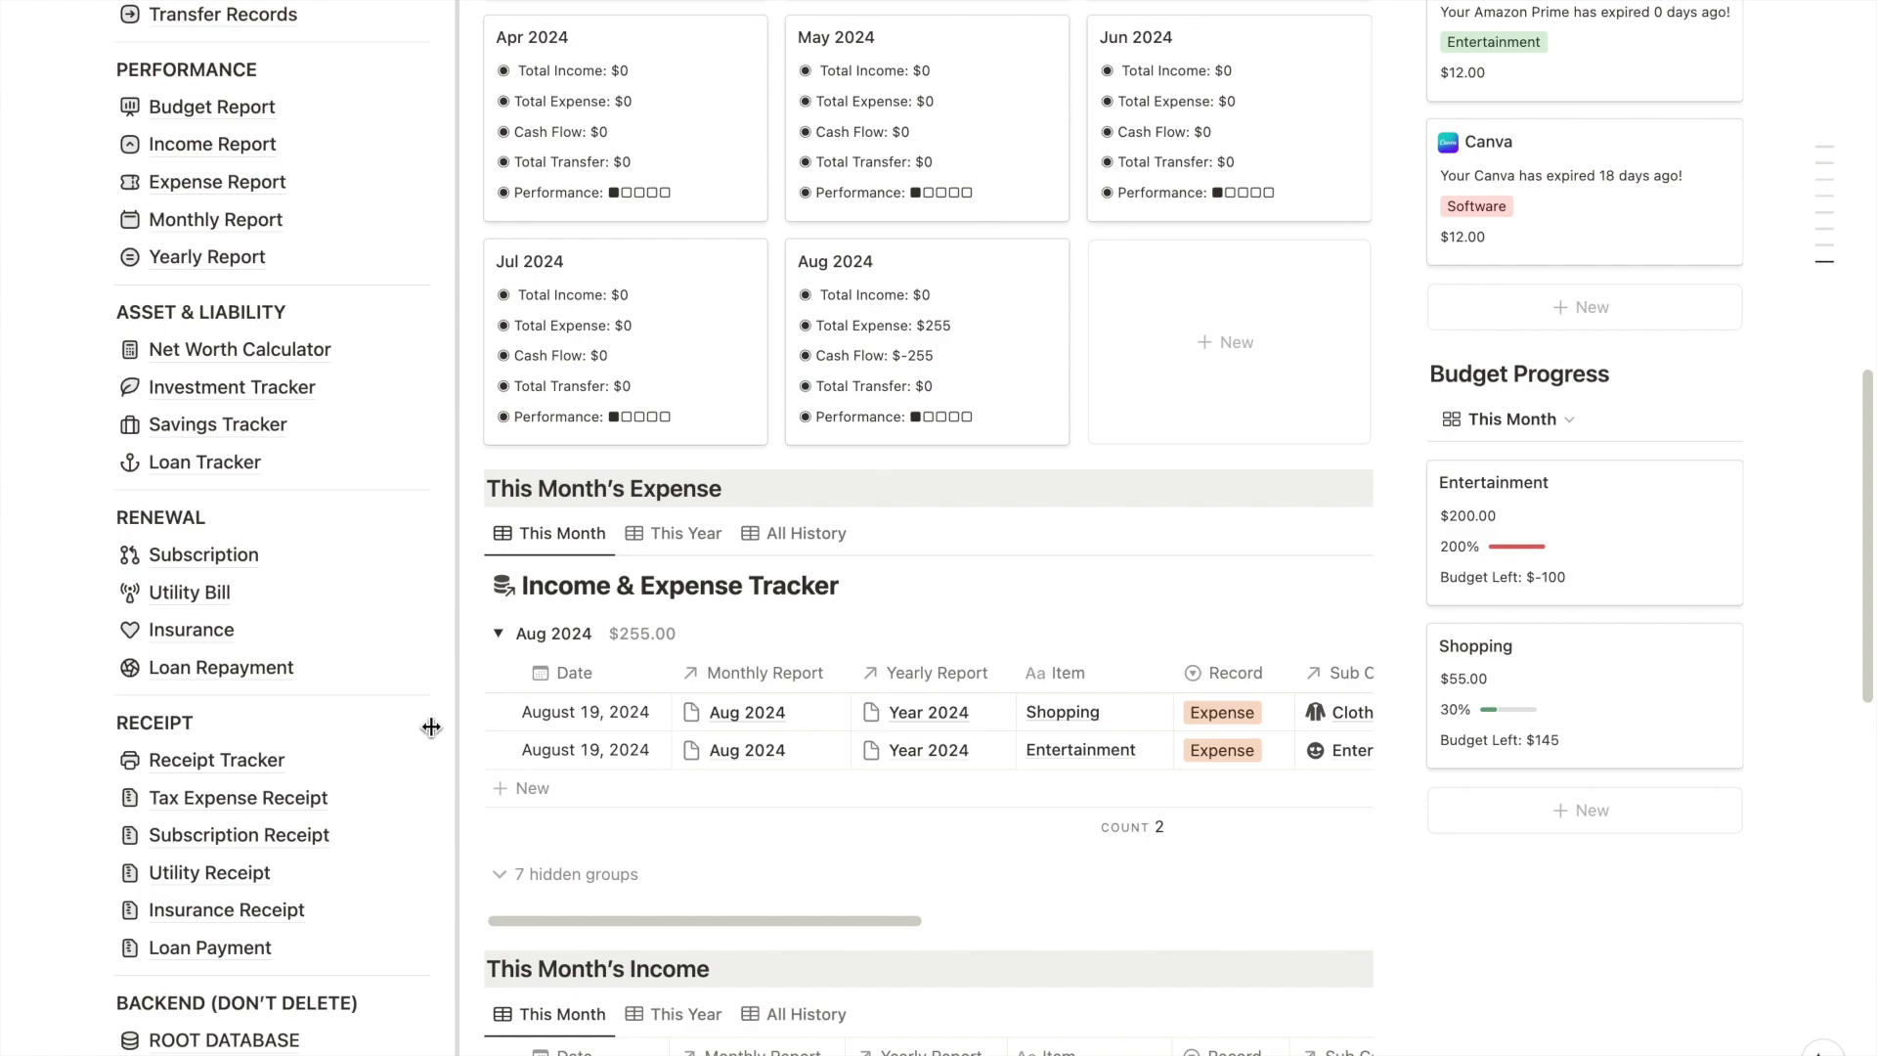
scroll(757, 394, "up", 19)
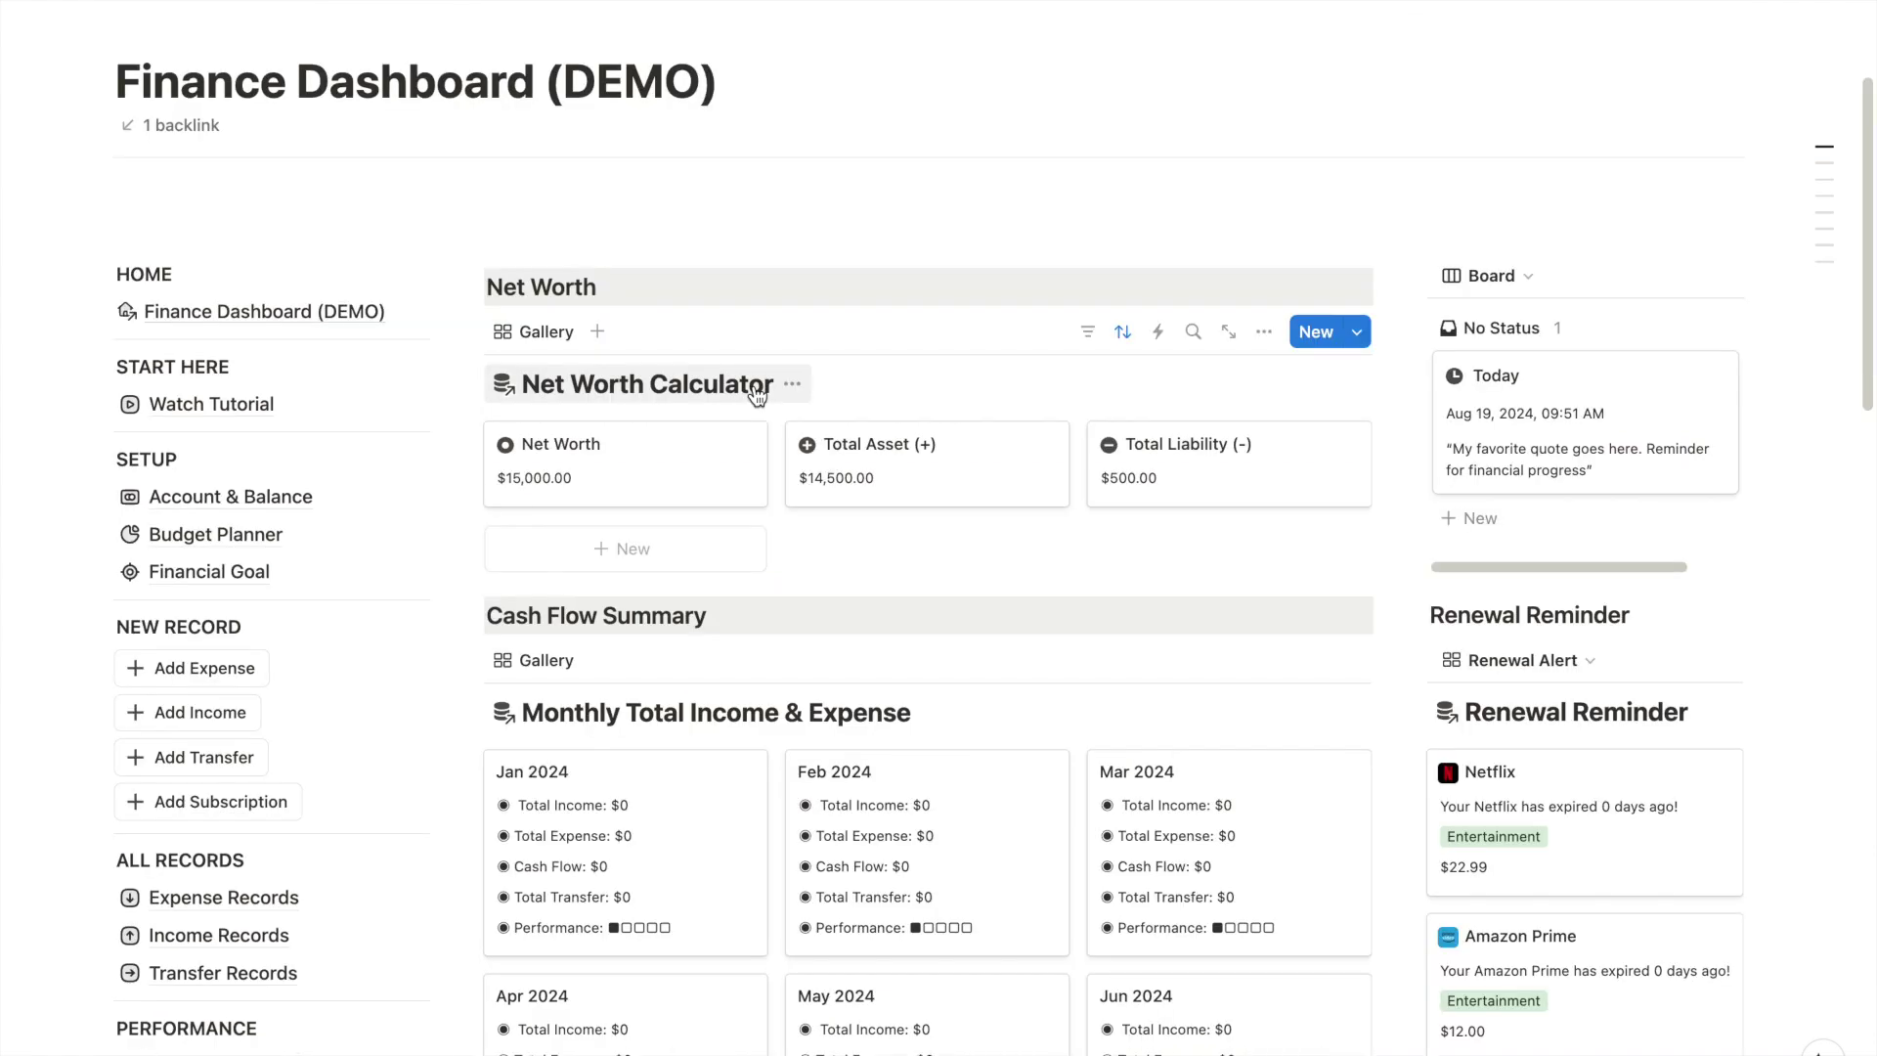
scroll(1027, 486, "down", 3)
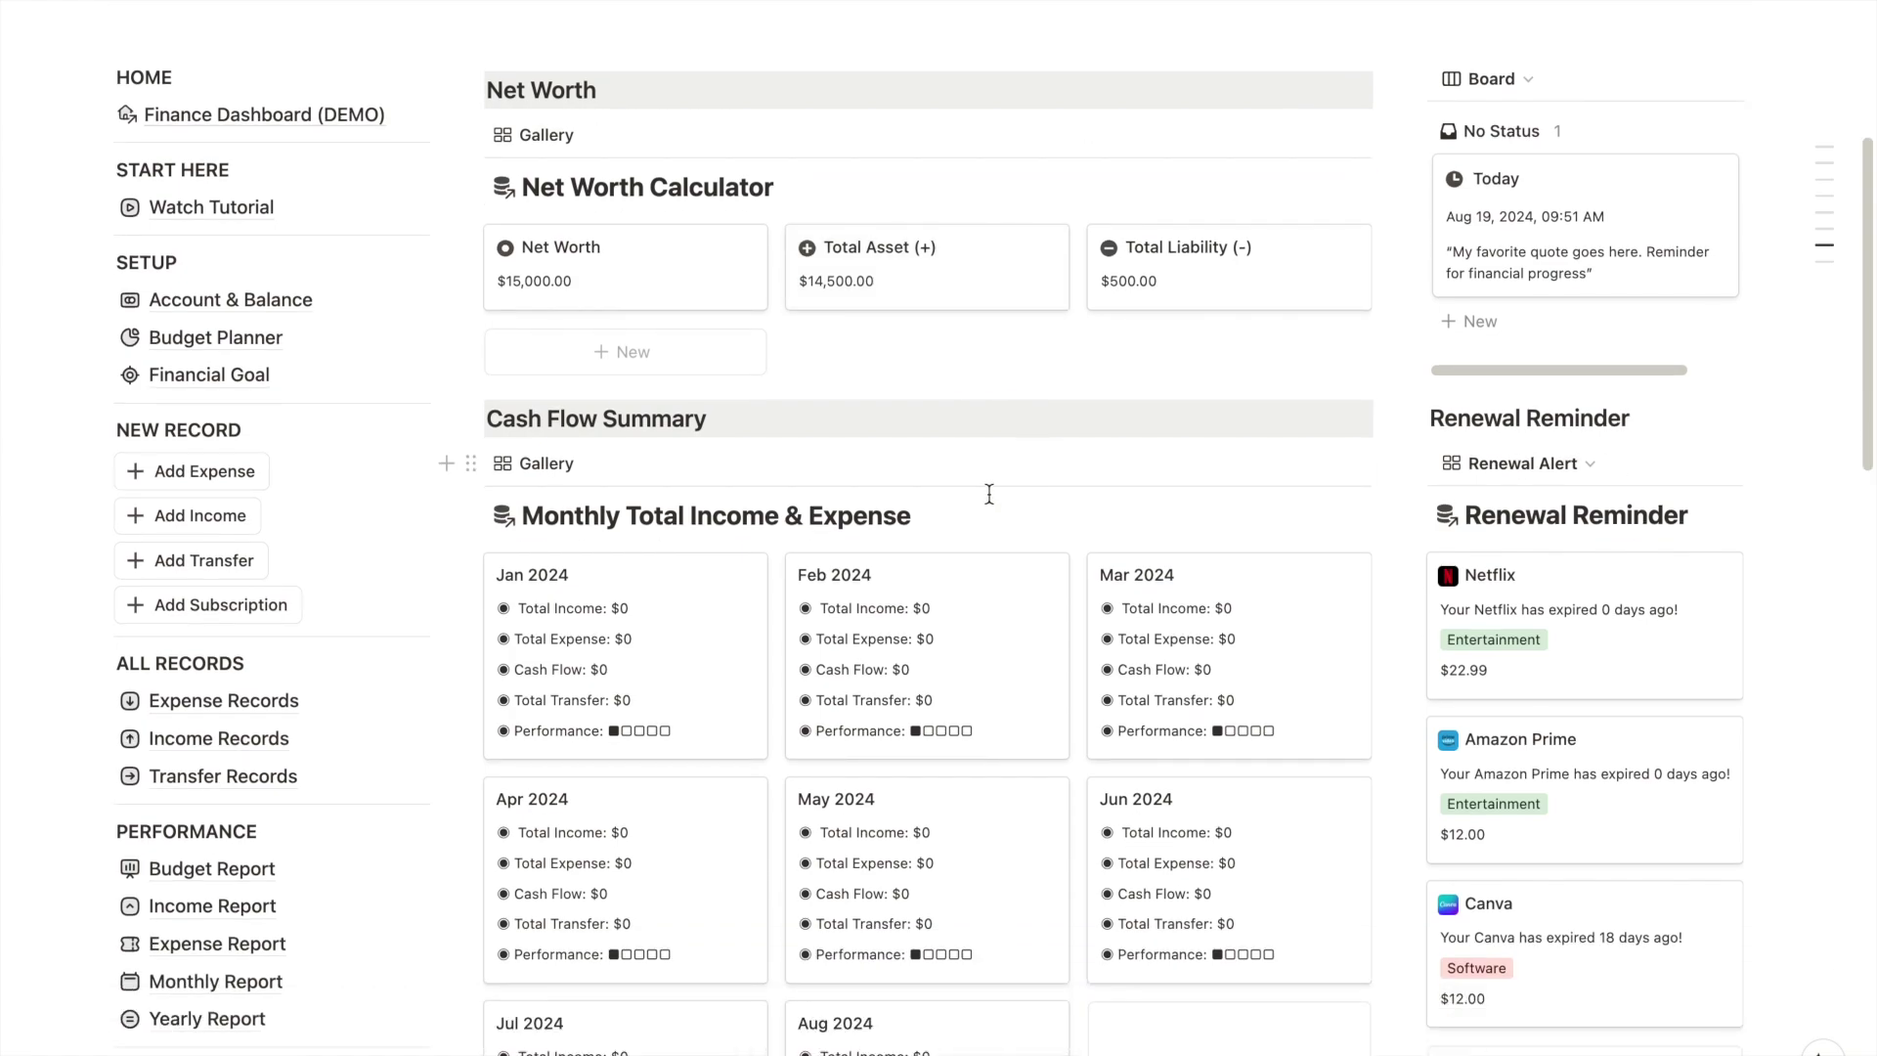
scroll(895, 528, "down", 3)
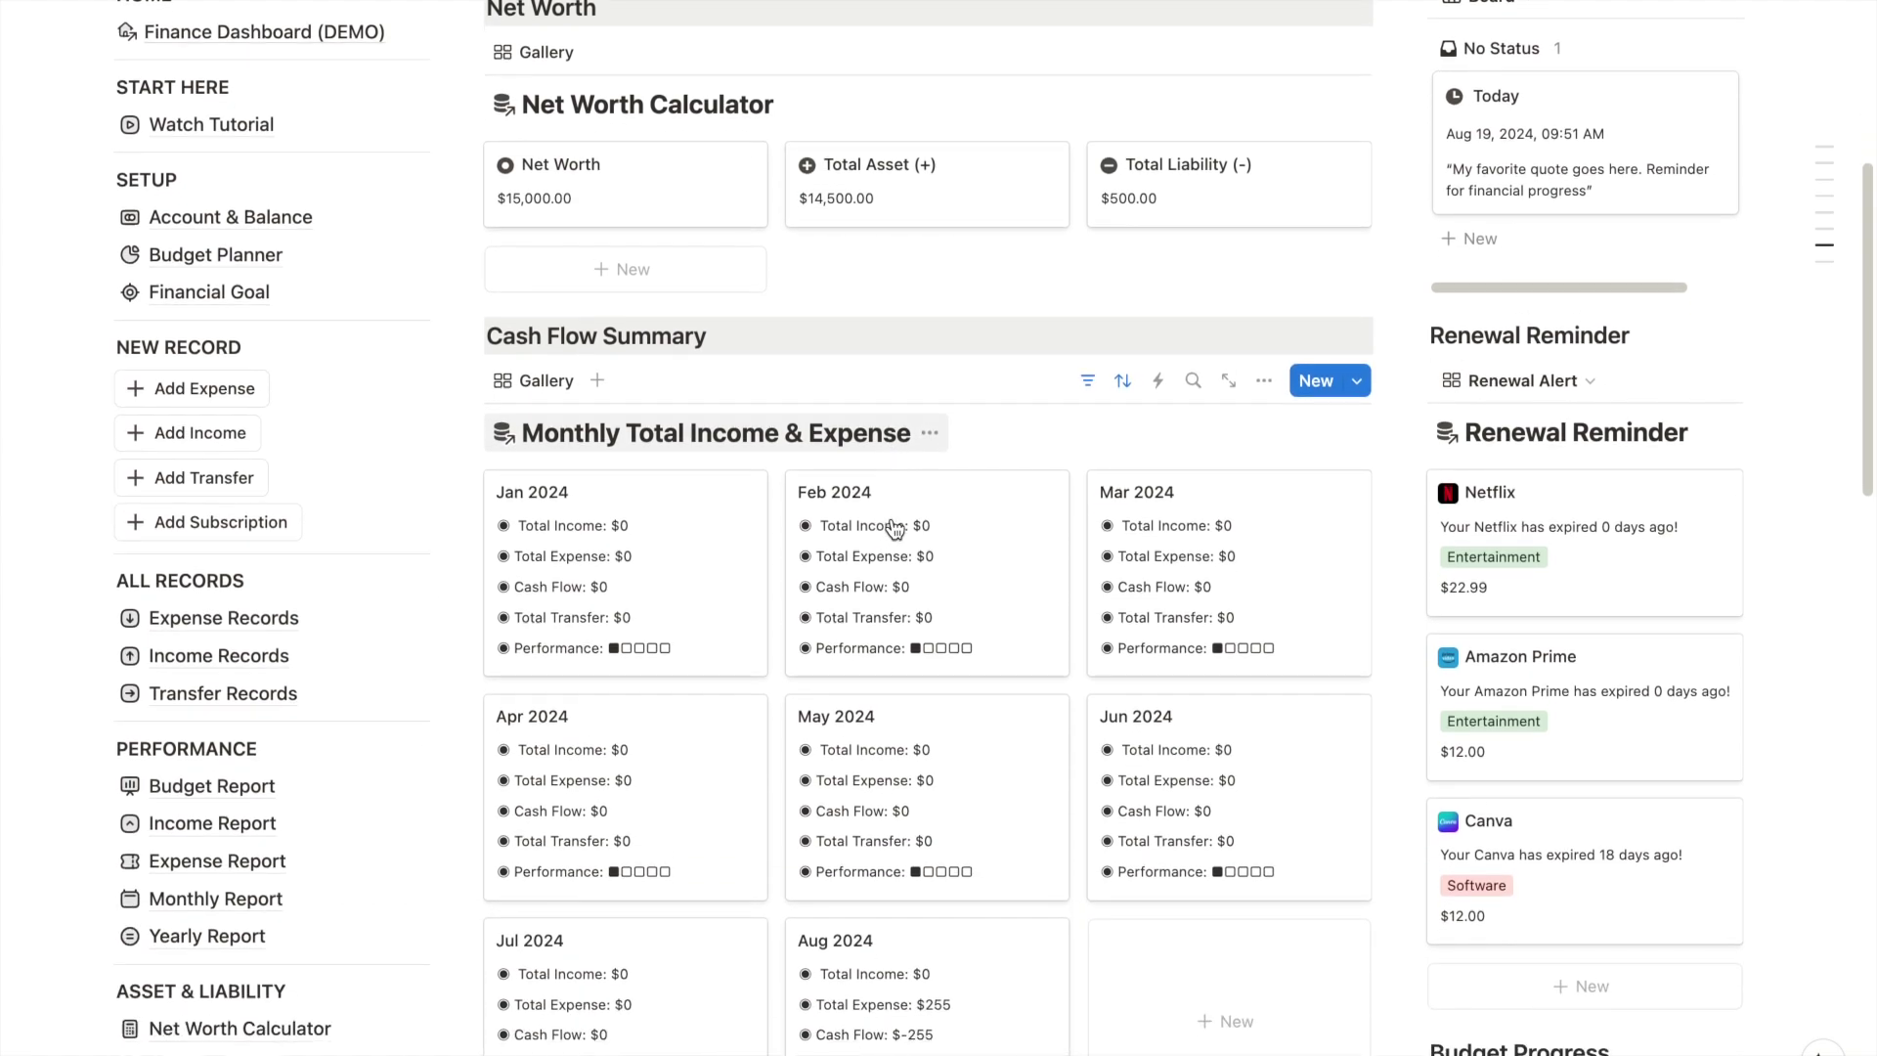
scroll(1617, 440, "up", 3)
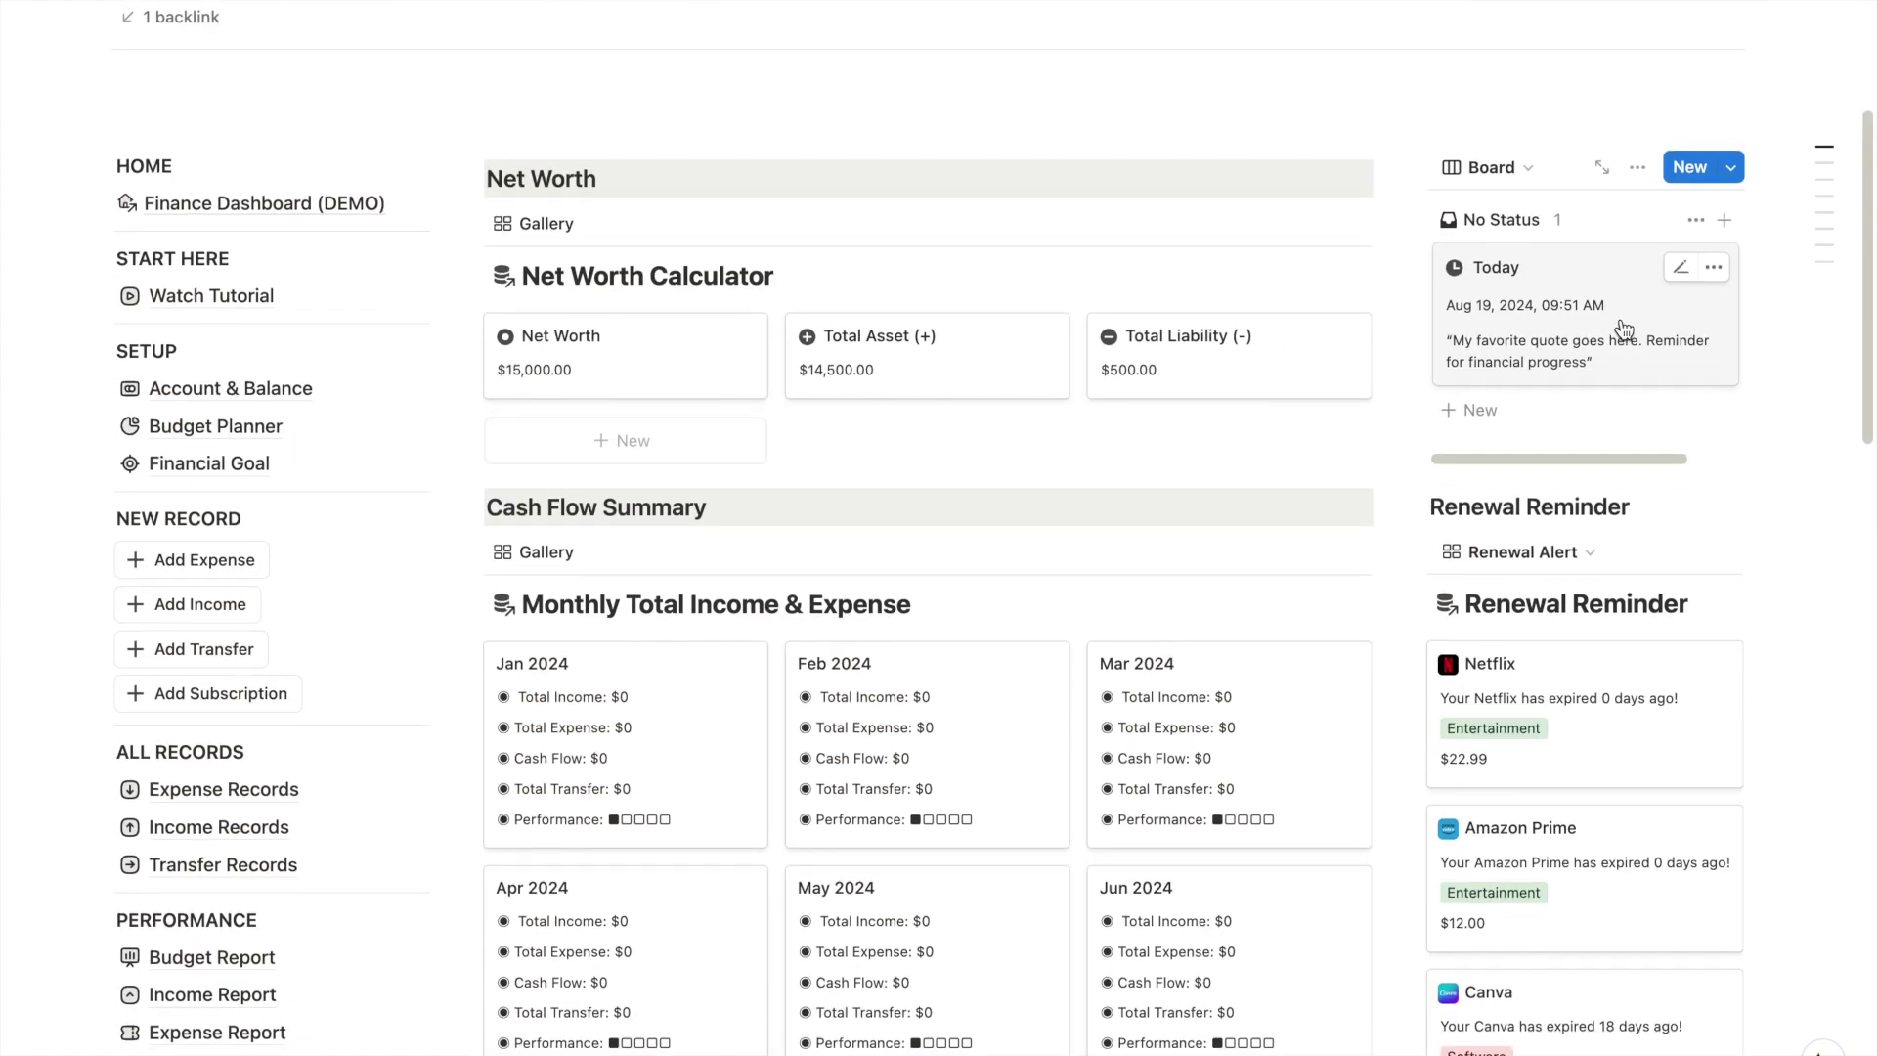
scroll(1623, 331, "down", 2)
scroll(1623, 330, "down", 1)
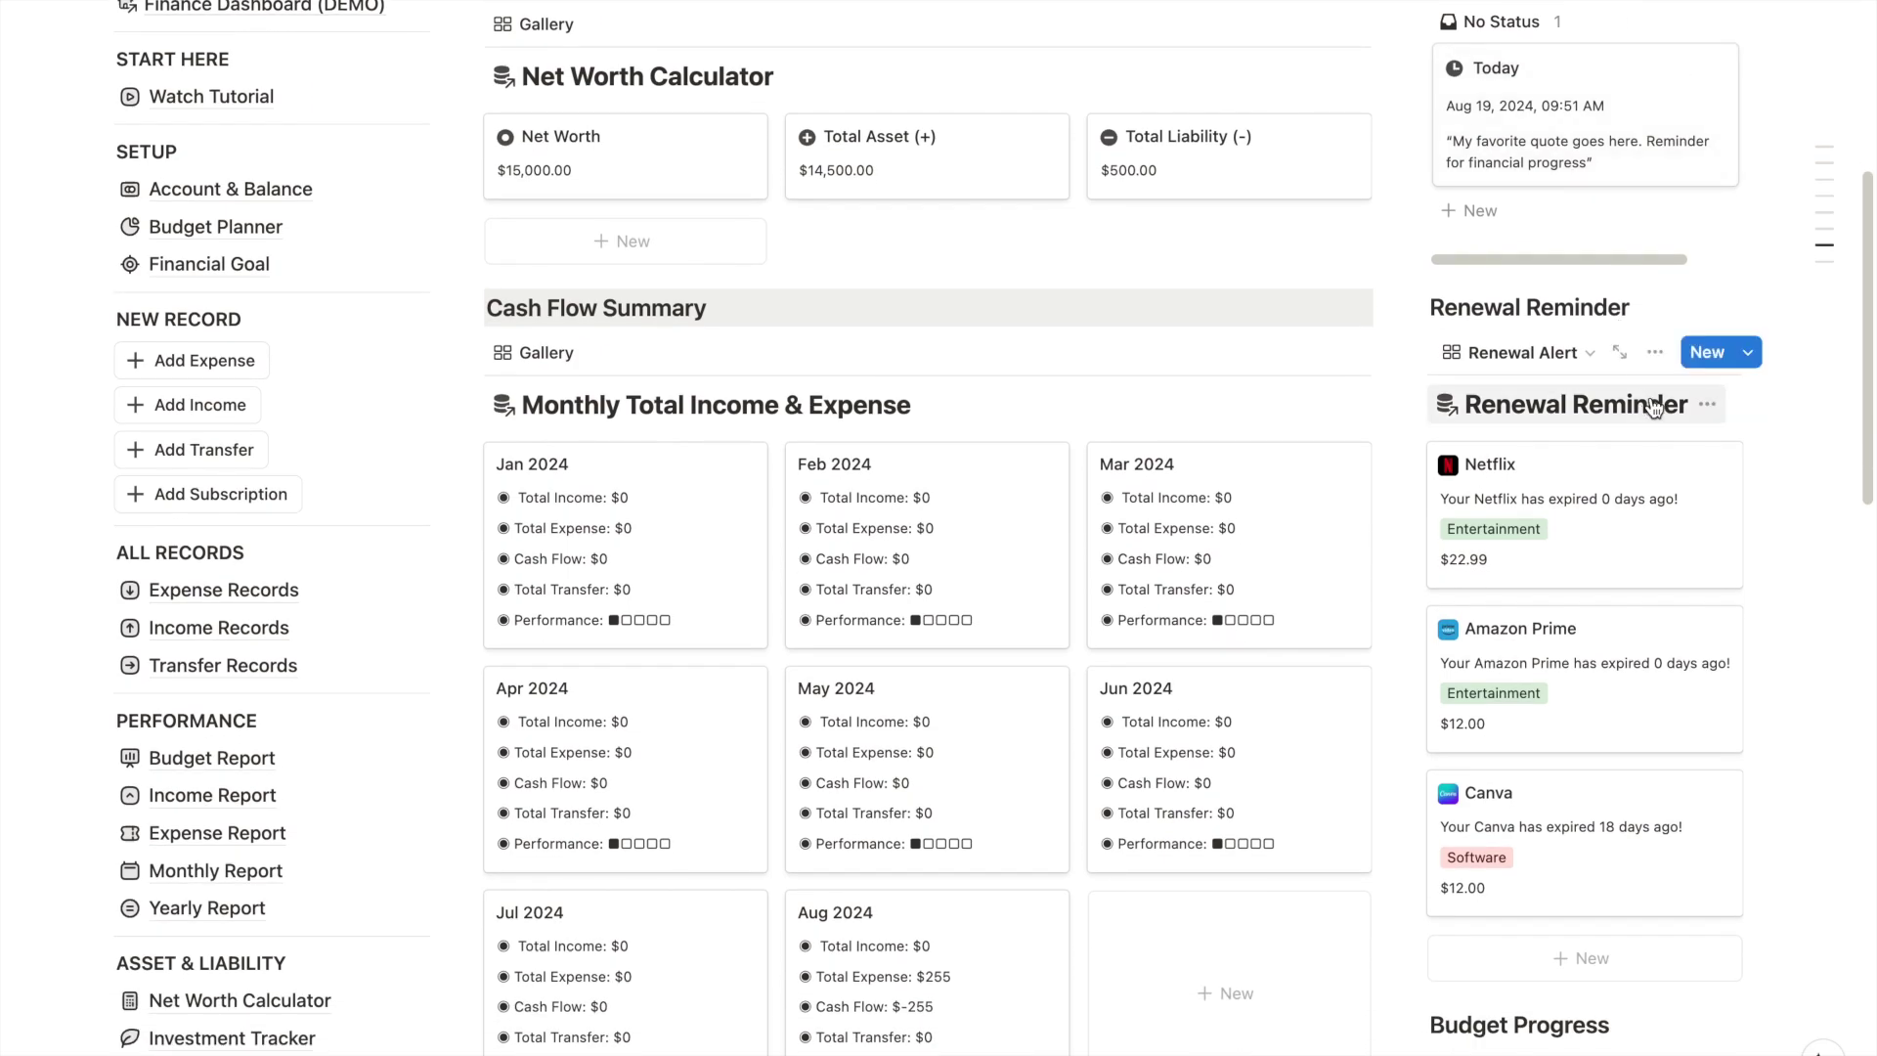
scroll(1652, 407, "down", 3)
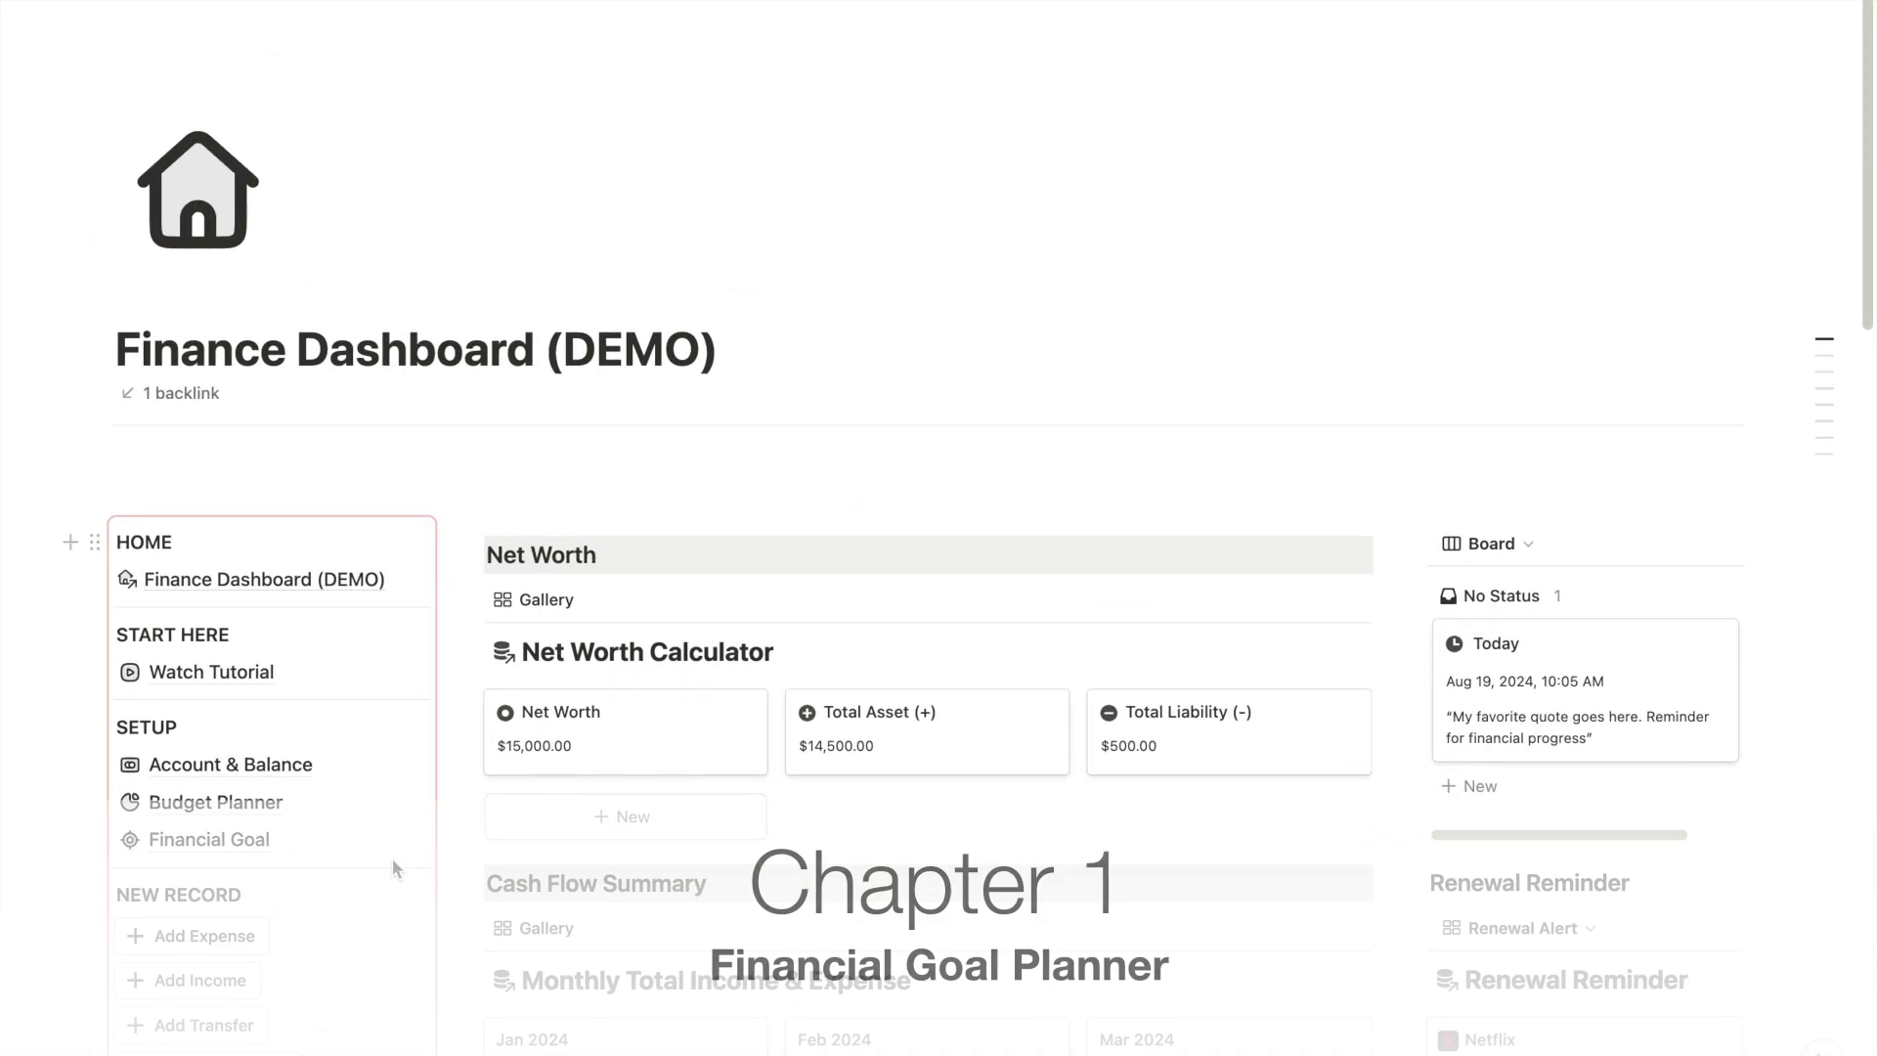
- Open the Financial Goal page and scroll to its Income, Savings, Investment and Debt category table
left_click(238, 847)
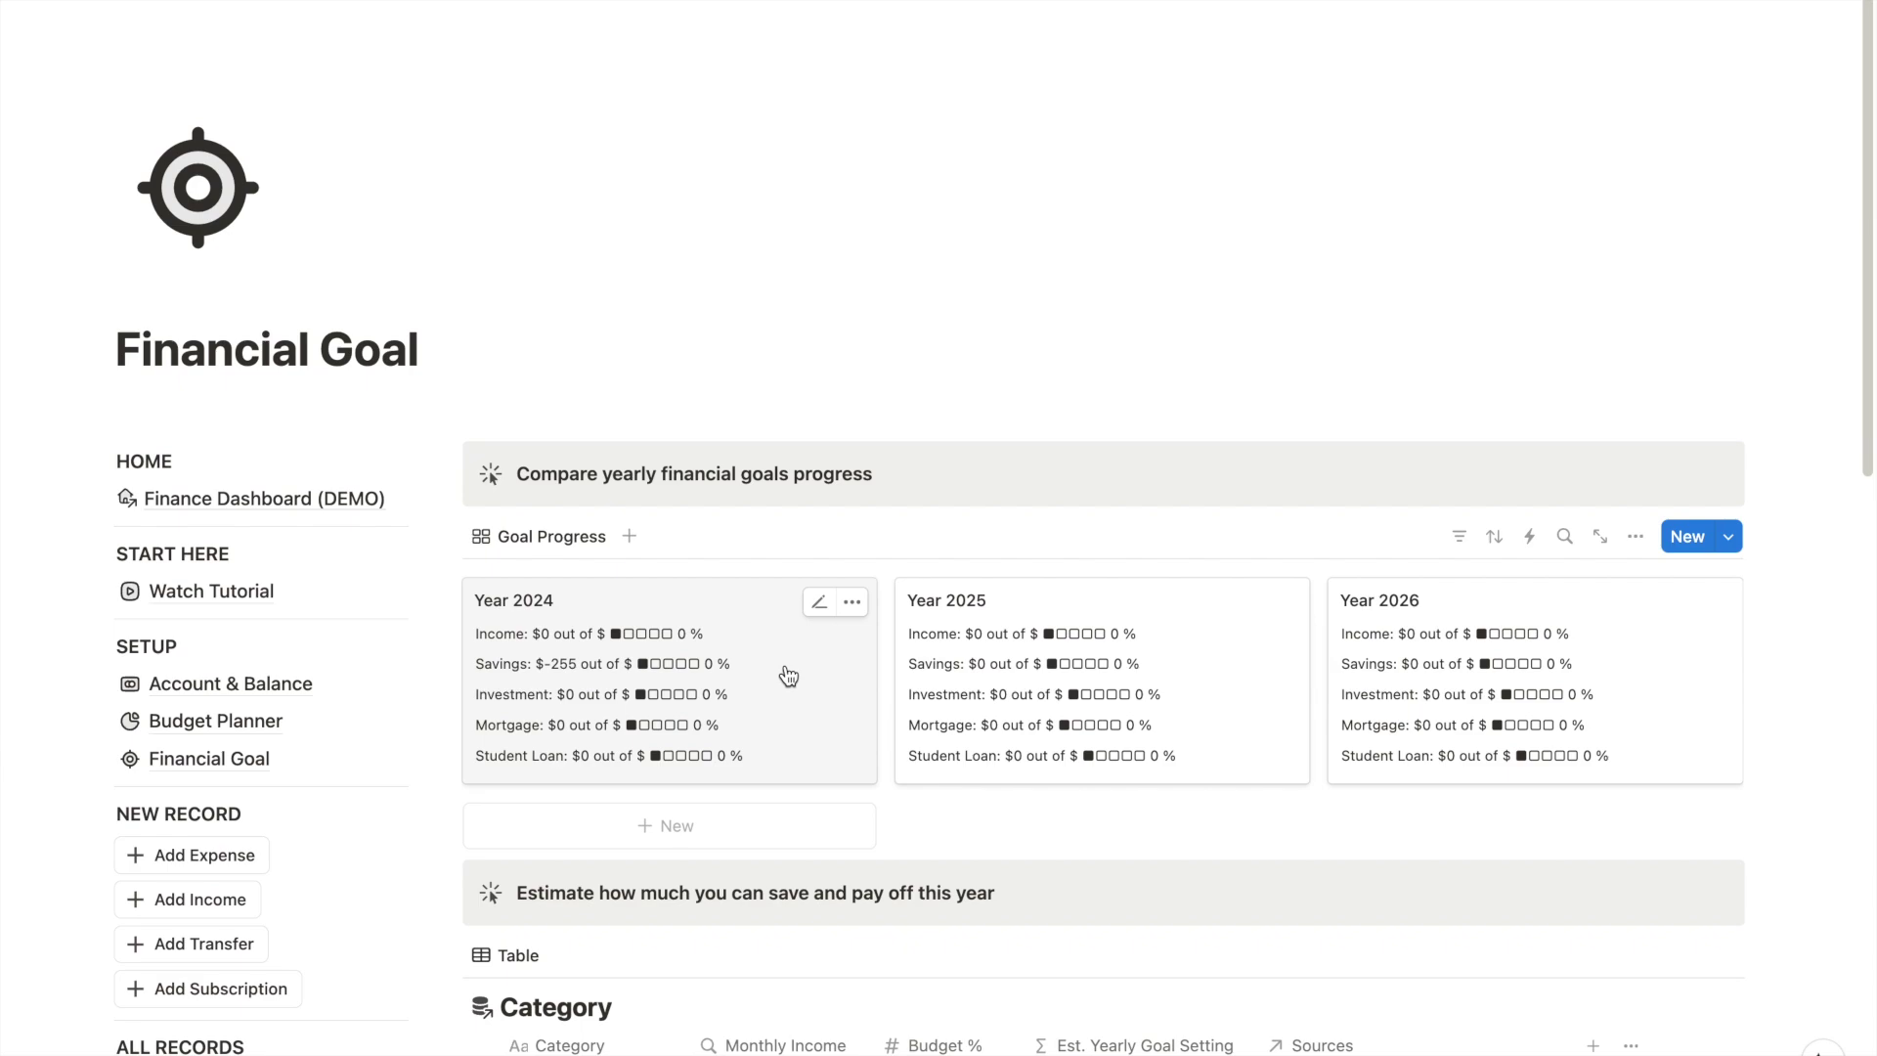
scroll(788, 675, "down", 4)
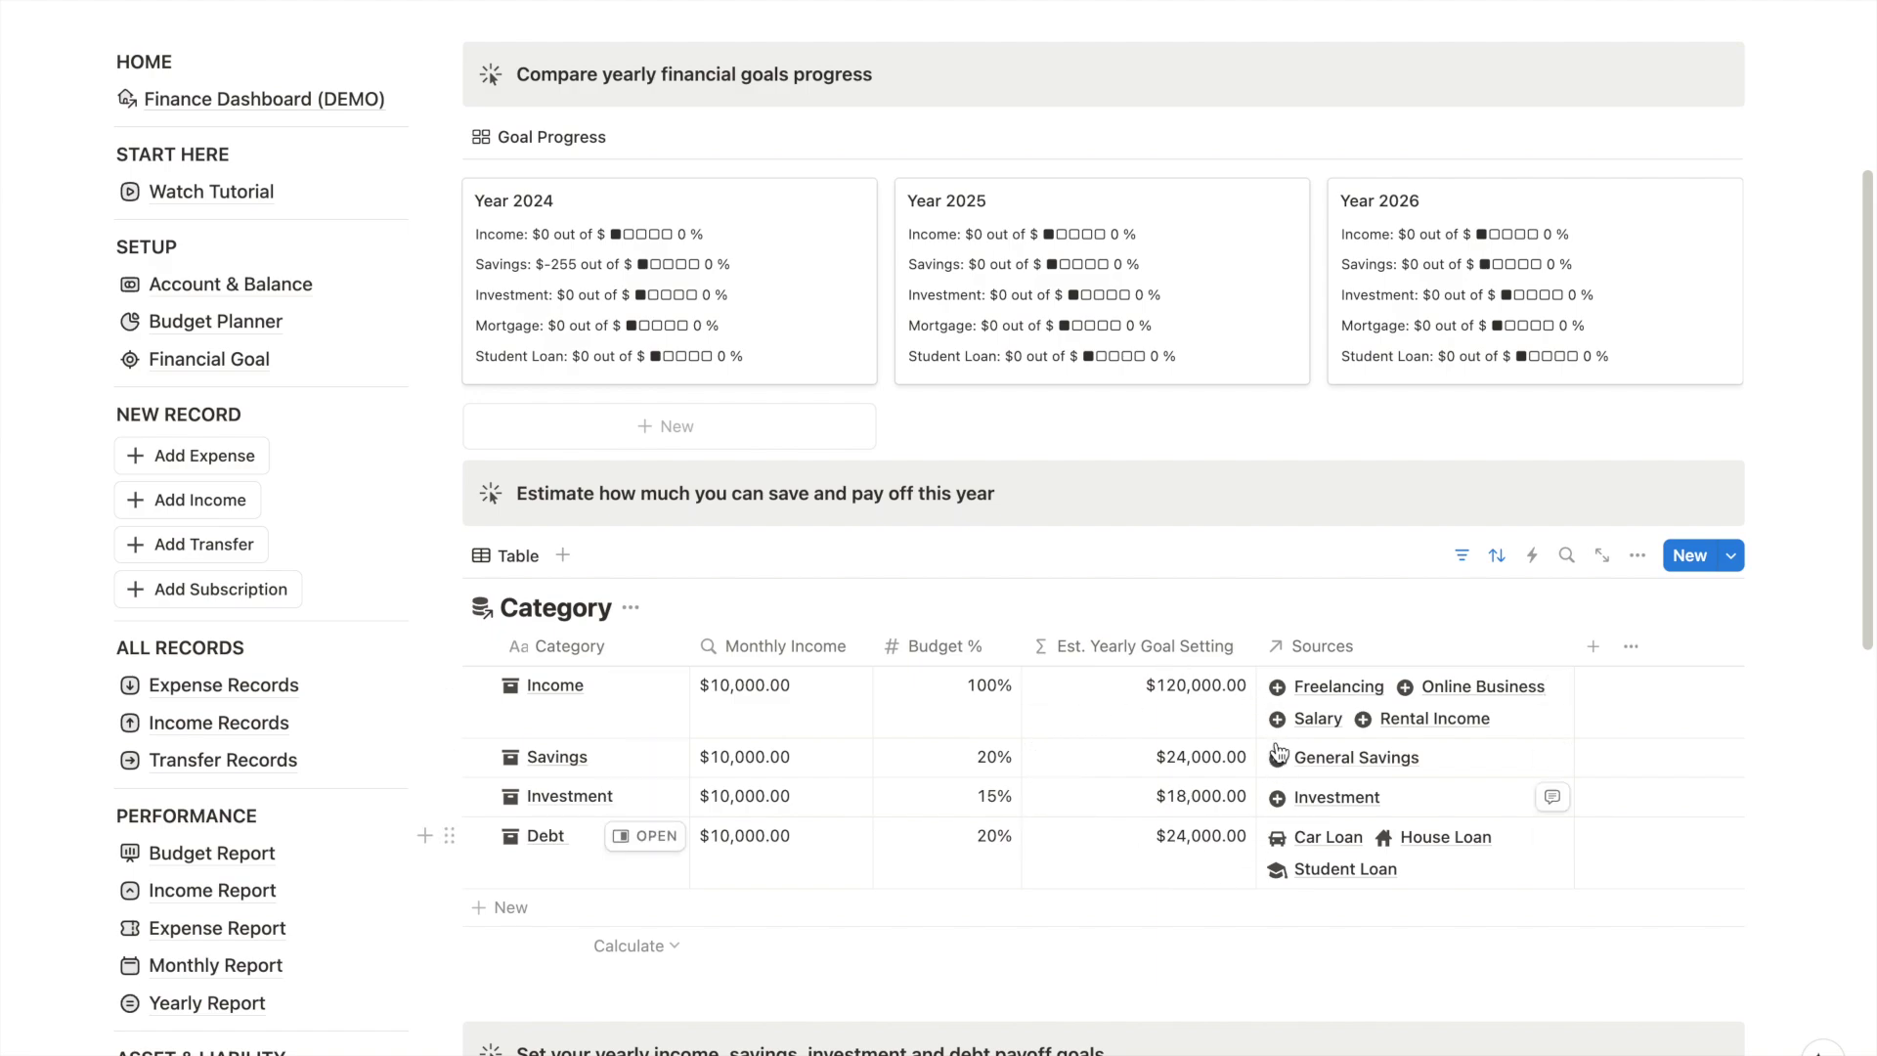
- Scroll to the Yearly Total Income & Expense table and edit the Year 2024 target income cell
scroll(1043, 768, "down", 5)
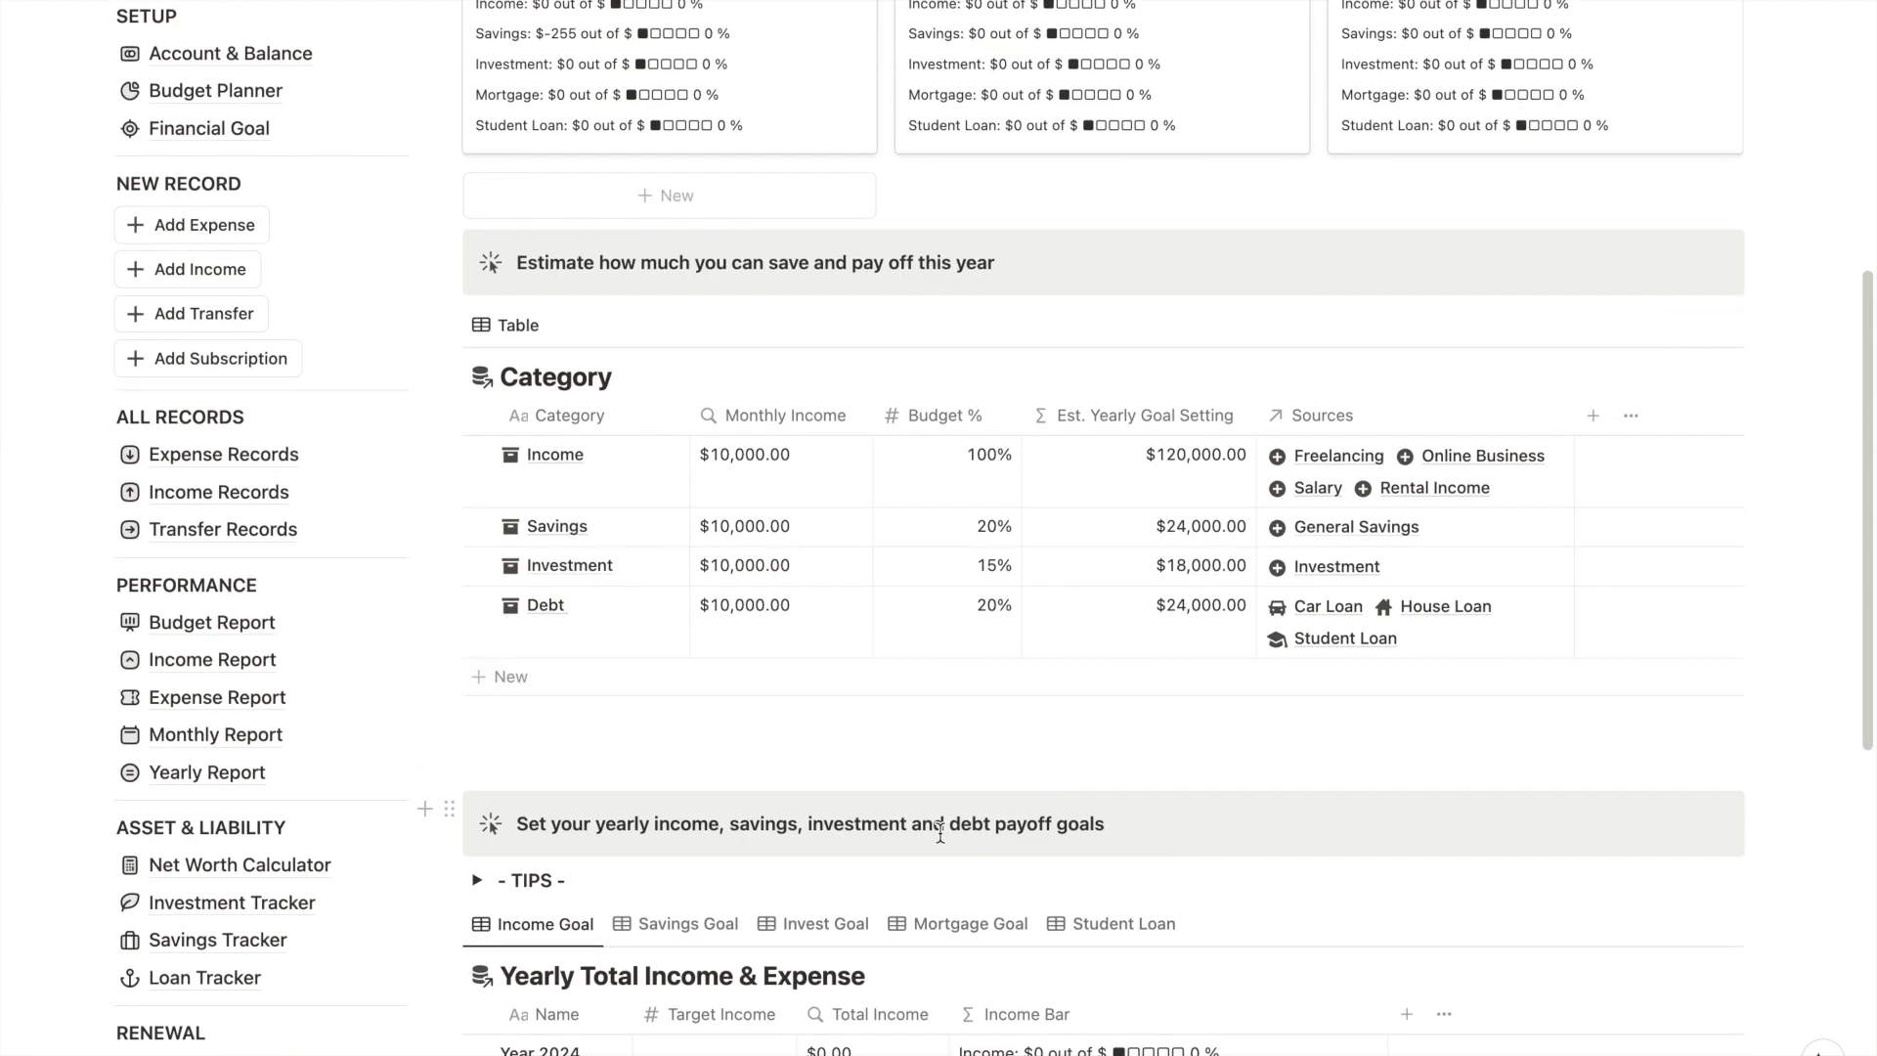
left_click(704, 1036)
- Set Year 2024 targets: income 120000, savings 24000 and investment 18,000
type("120000")
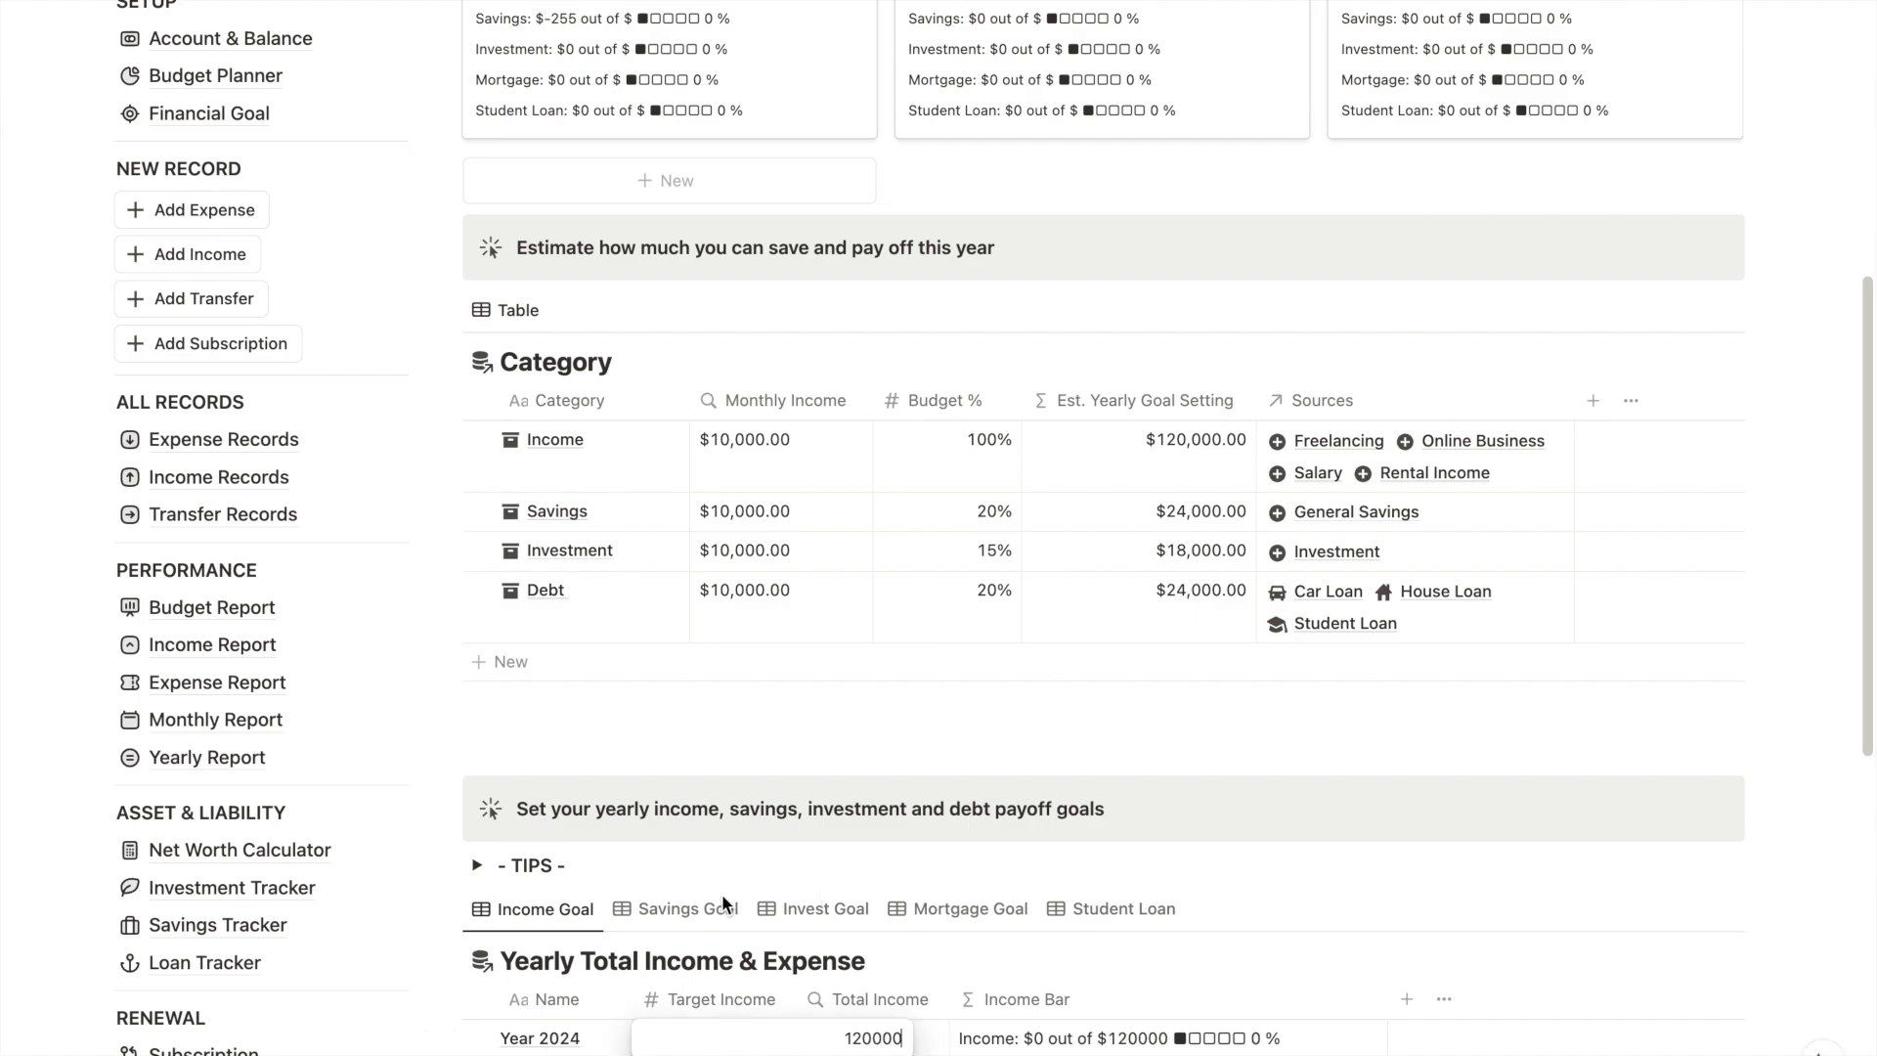
left_click(725, 905)
type("24")
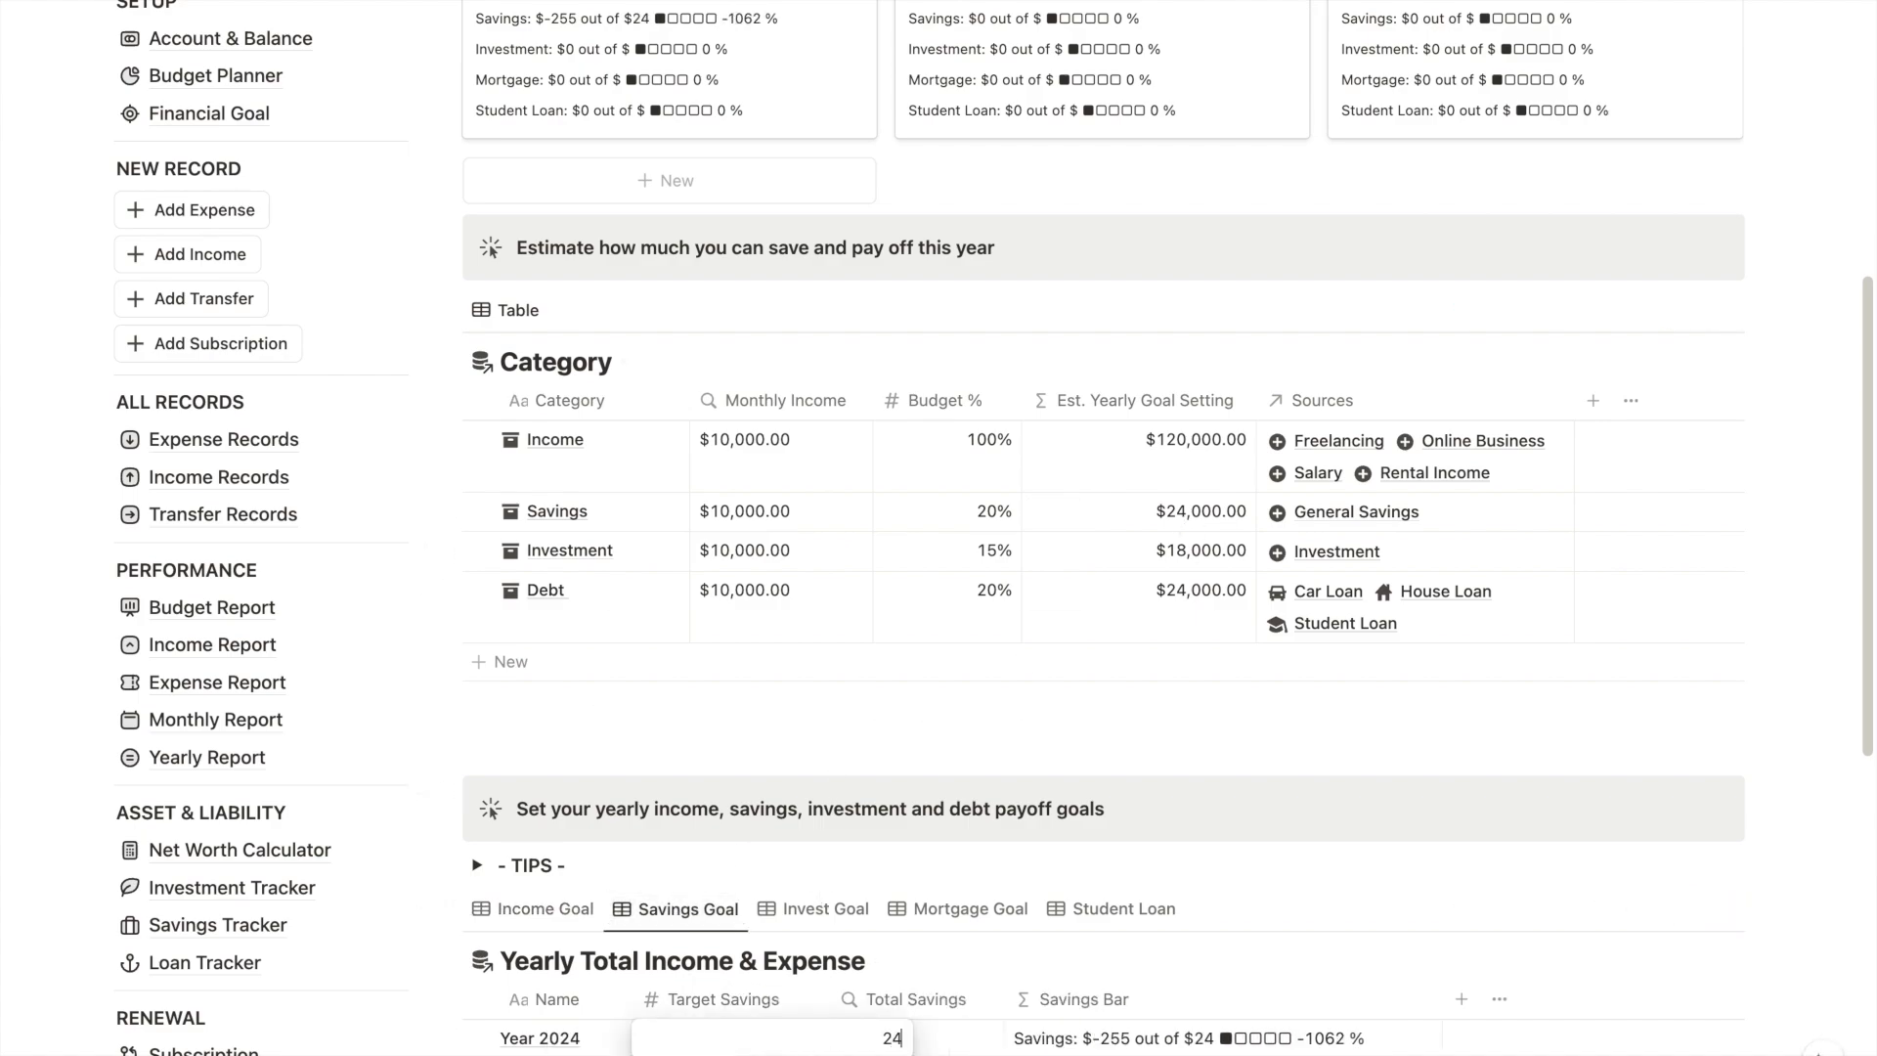
type("000")
left_click(826, 908)
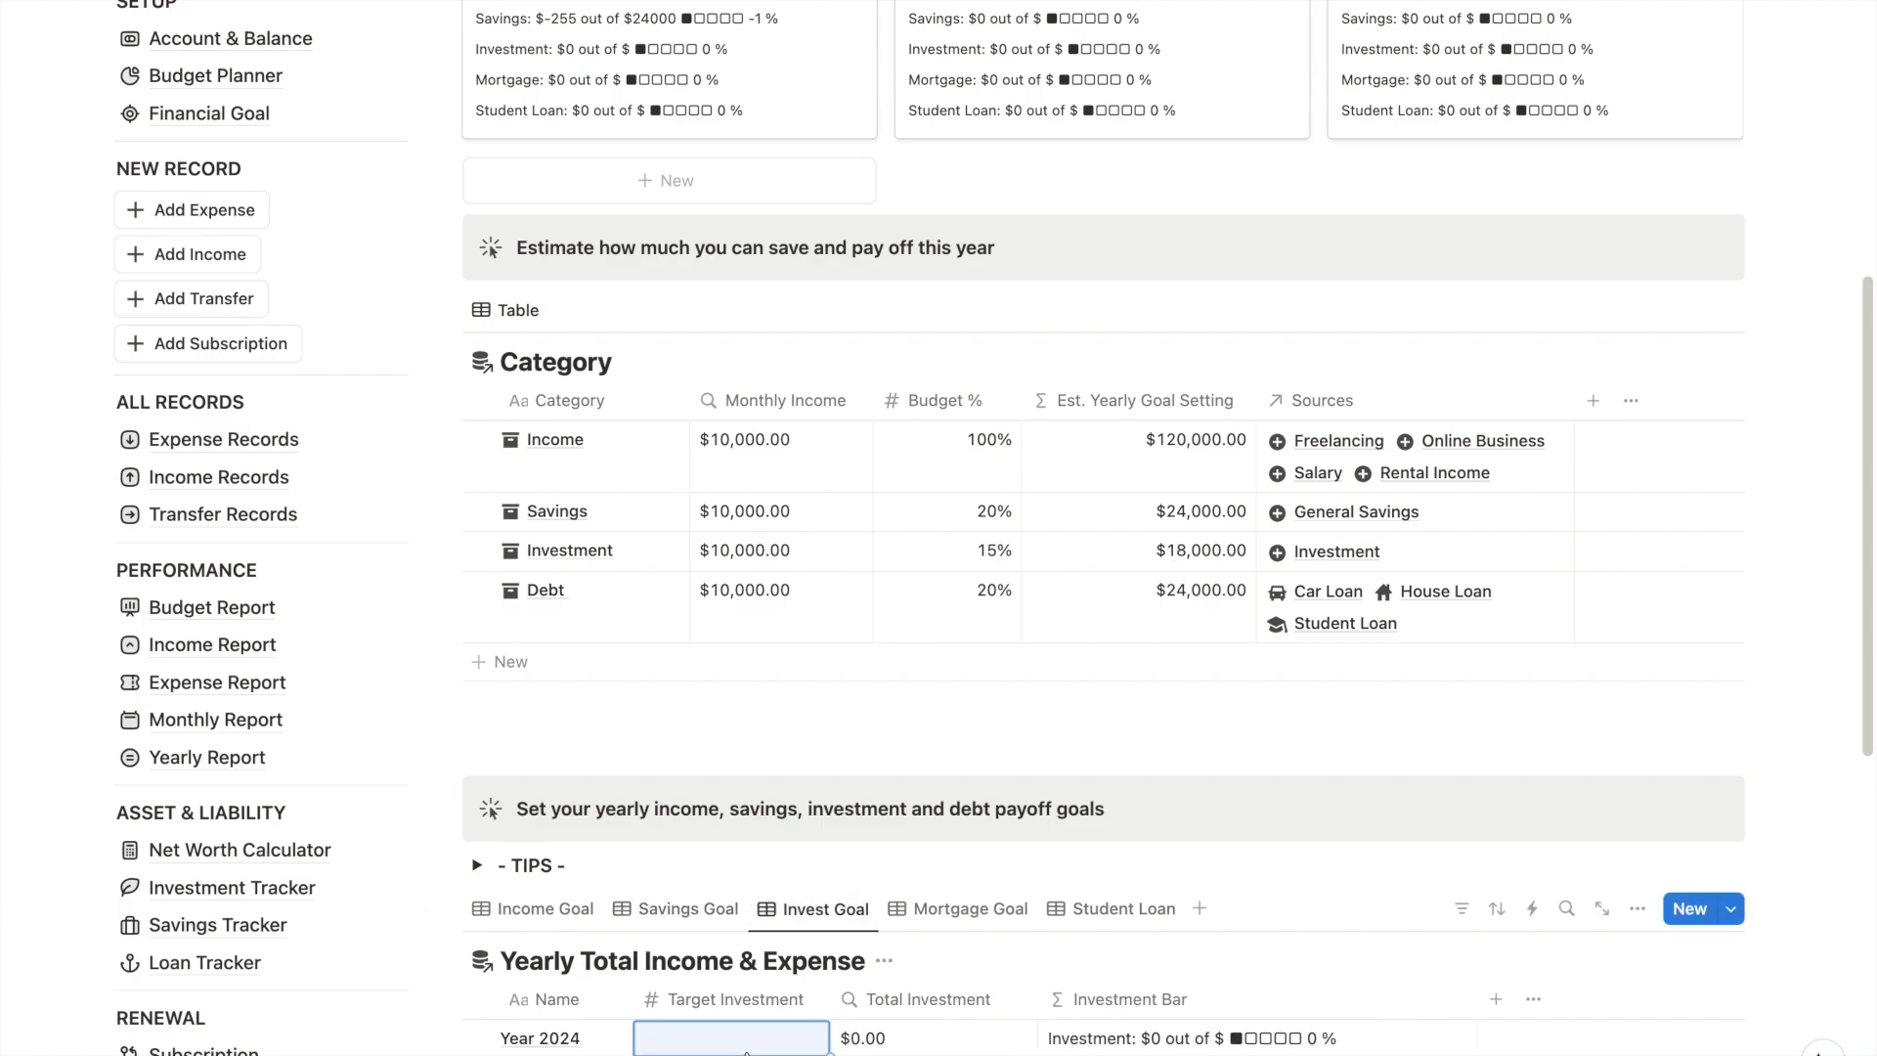
type("18,")
type("000")
key("Return")
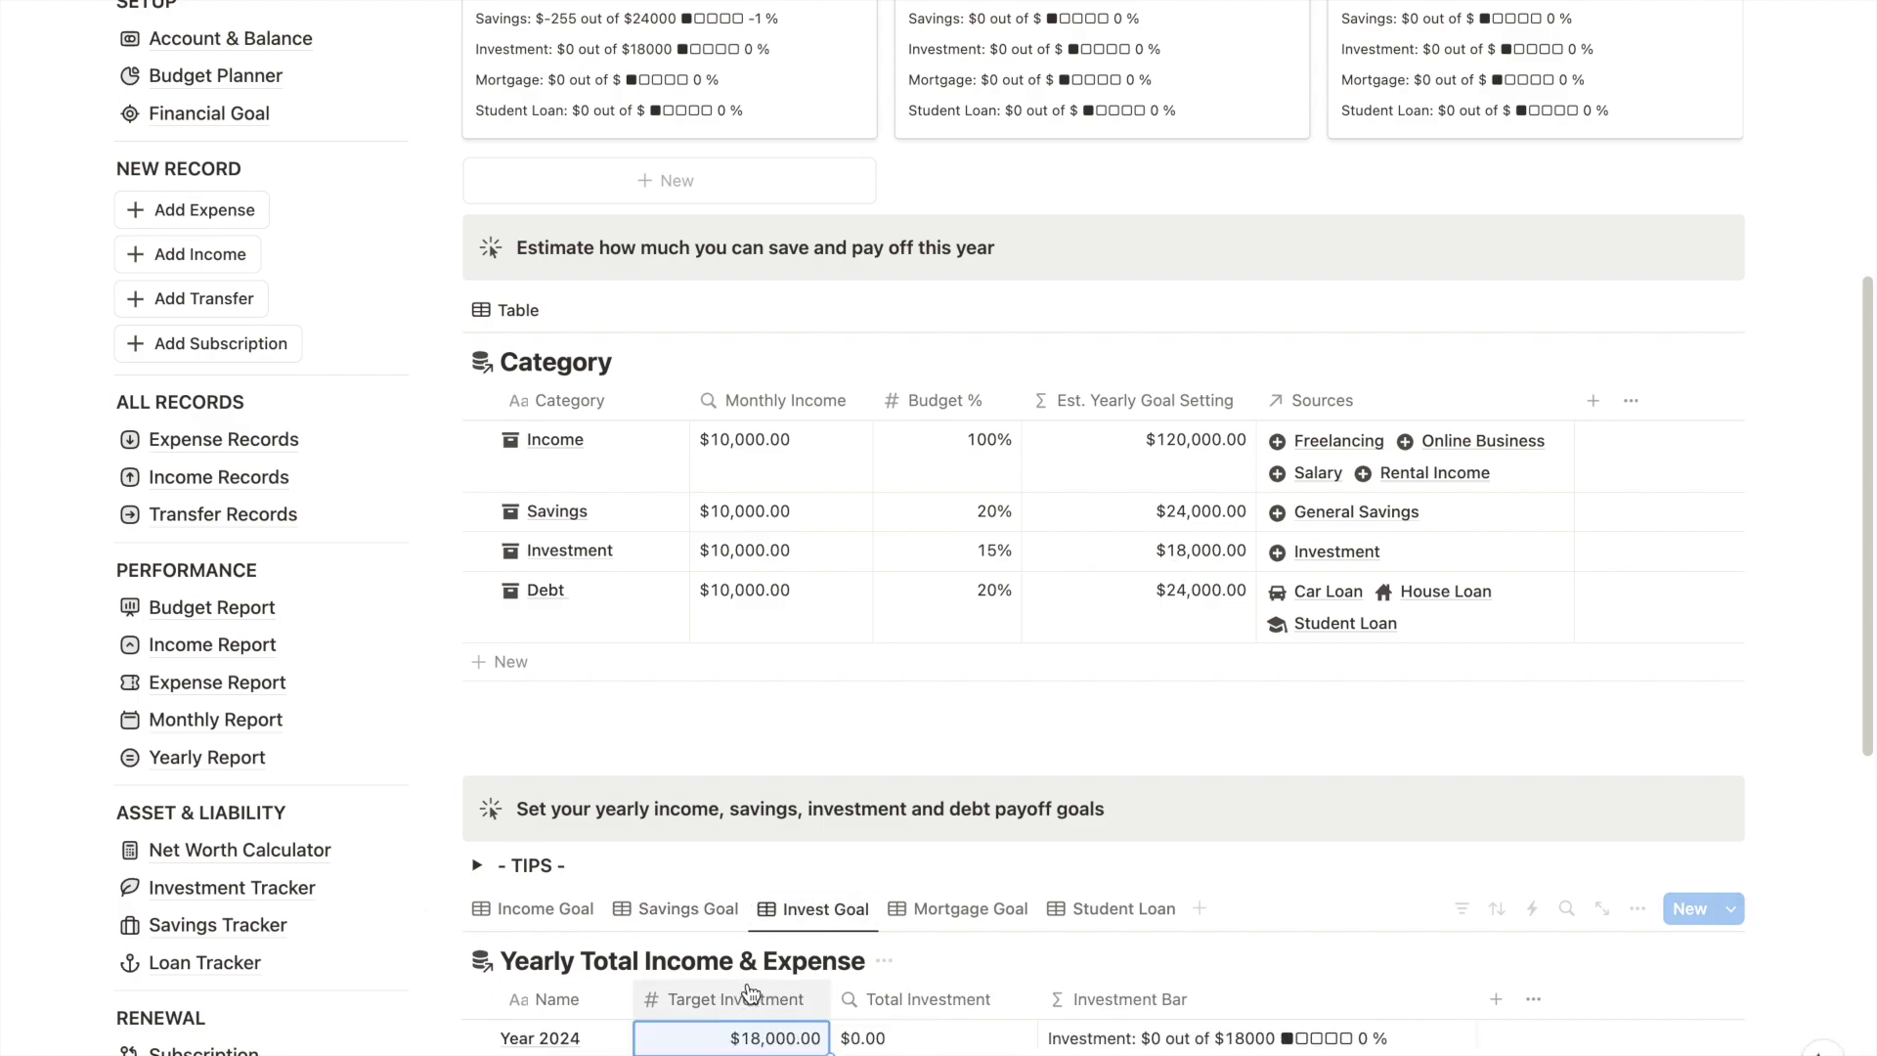
- Return to the income goals table and scroll up to the Goal Progress gallery
scroll(953, 891, "down", 1)
scroll(955, 890, "down", 2)
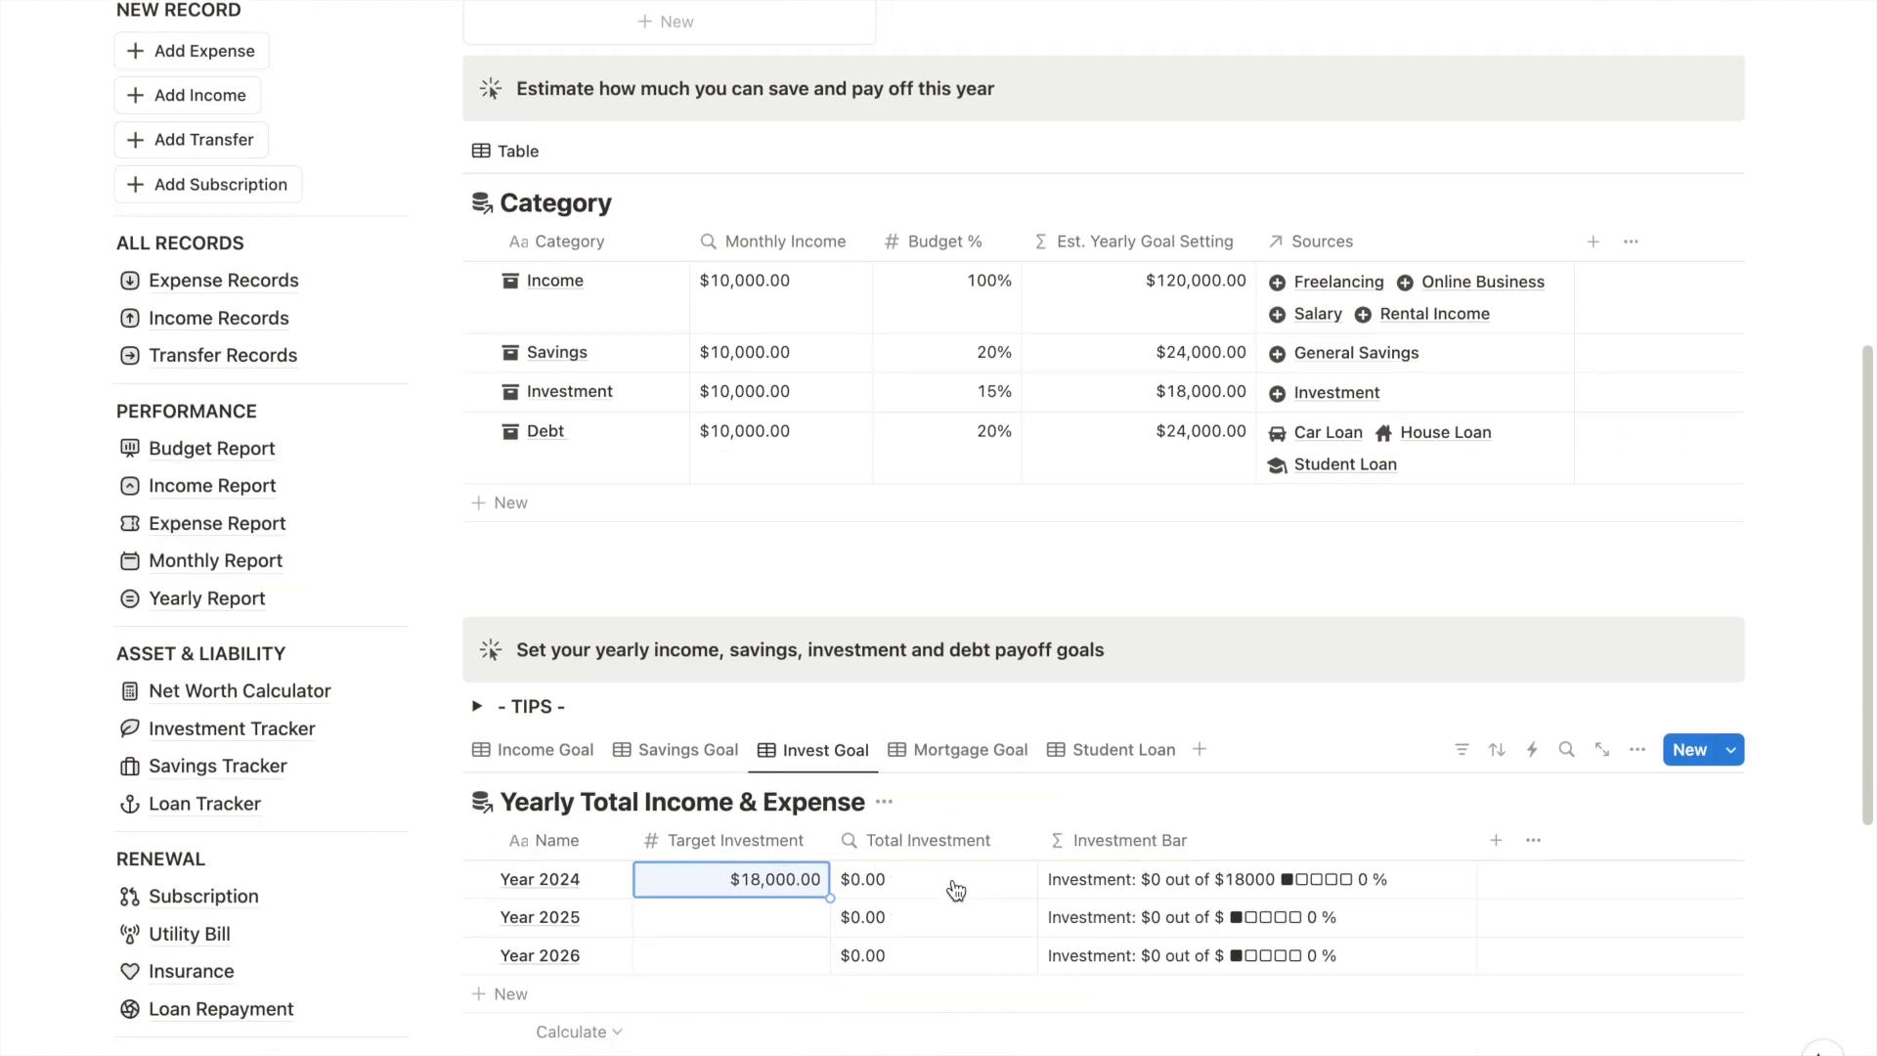
left_click(537, 749)
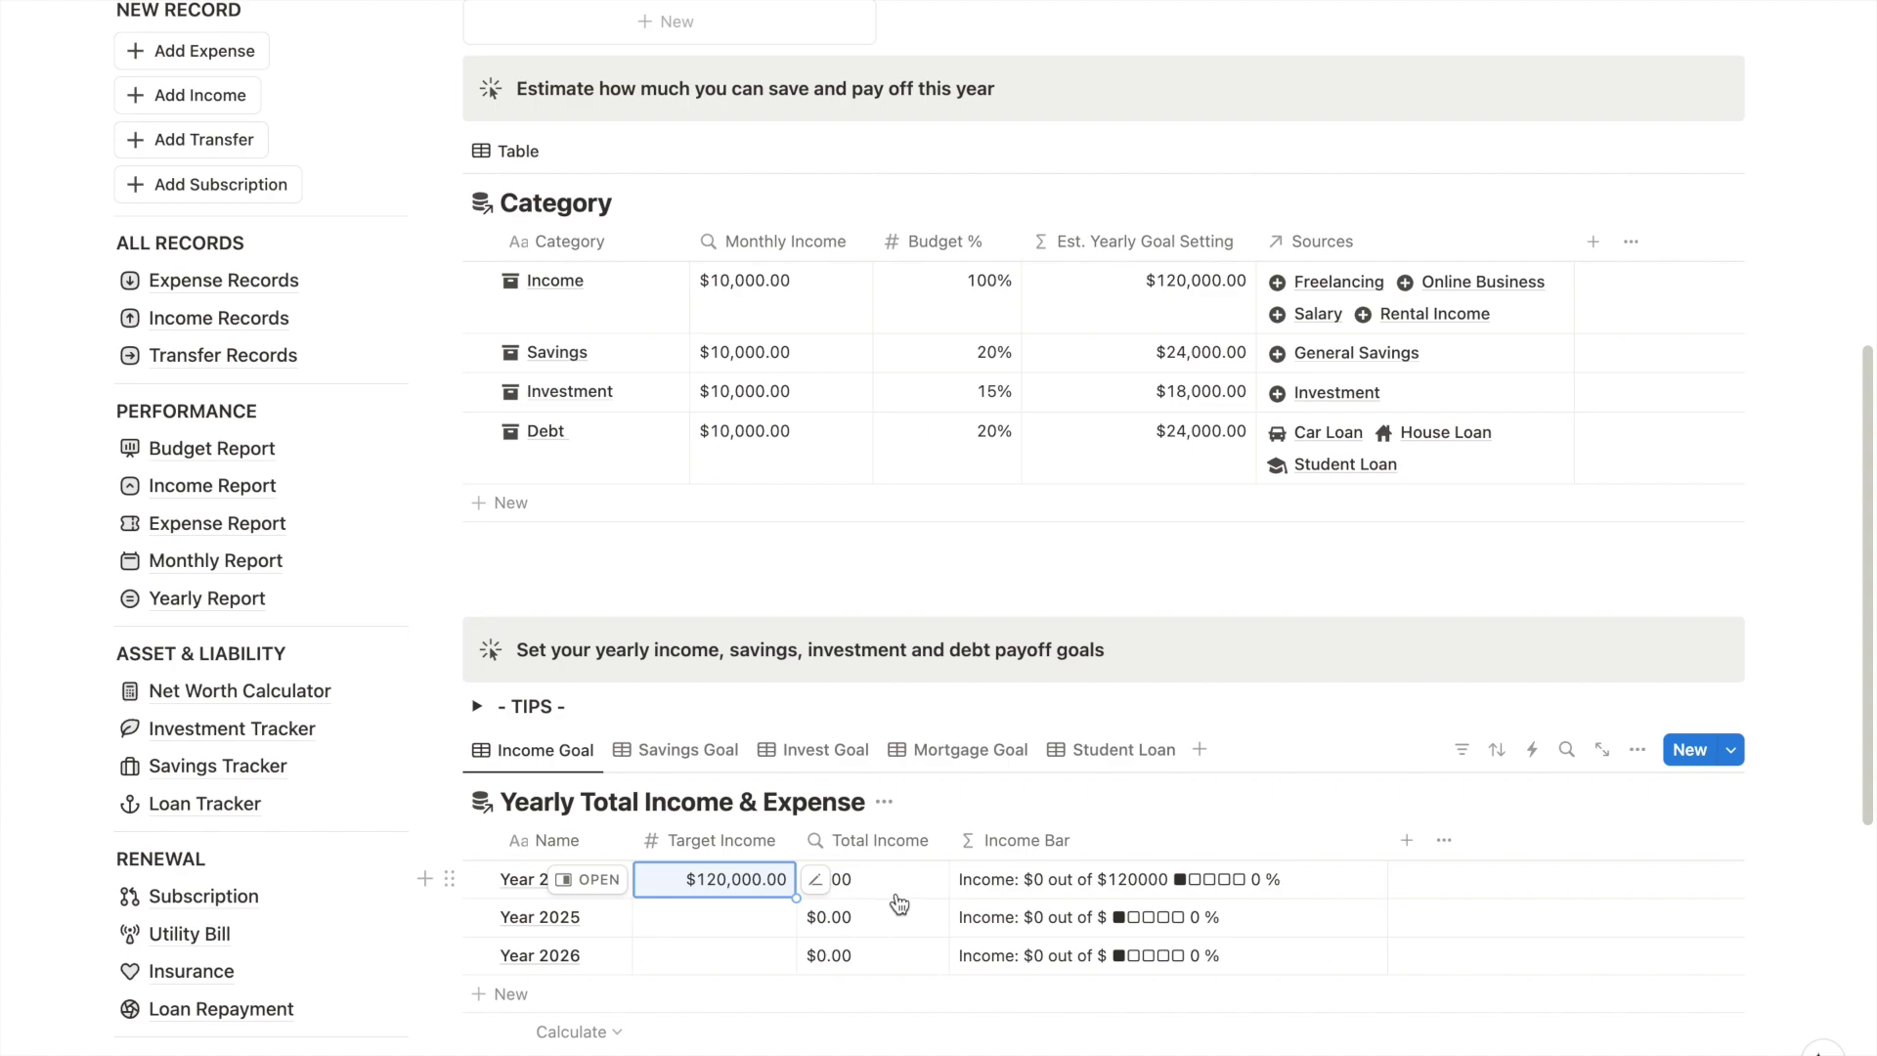
scroll(935, 901, "up", 10)
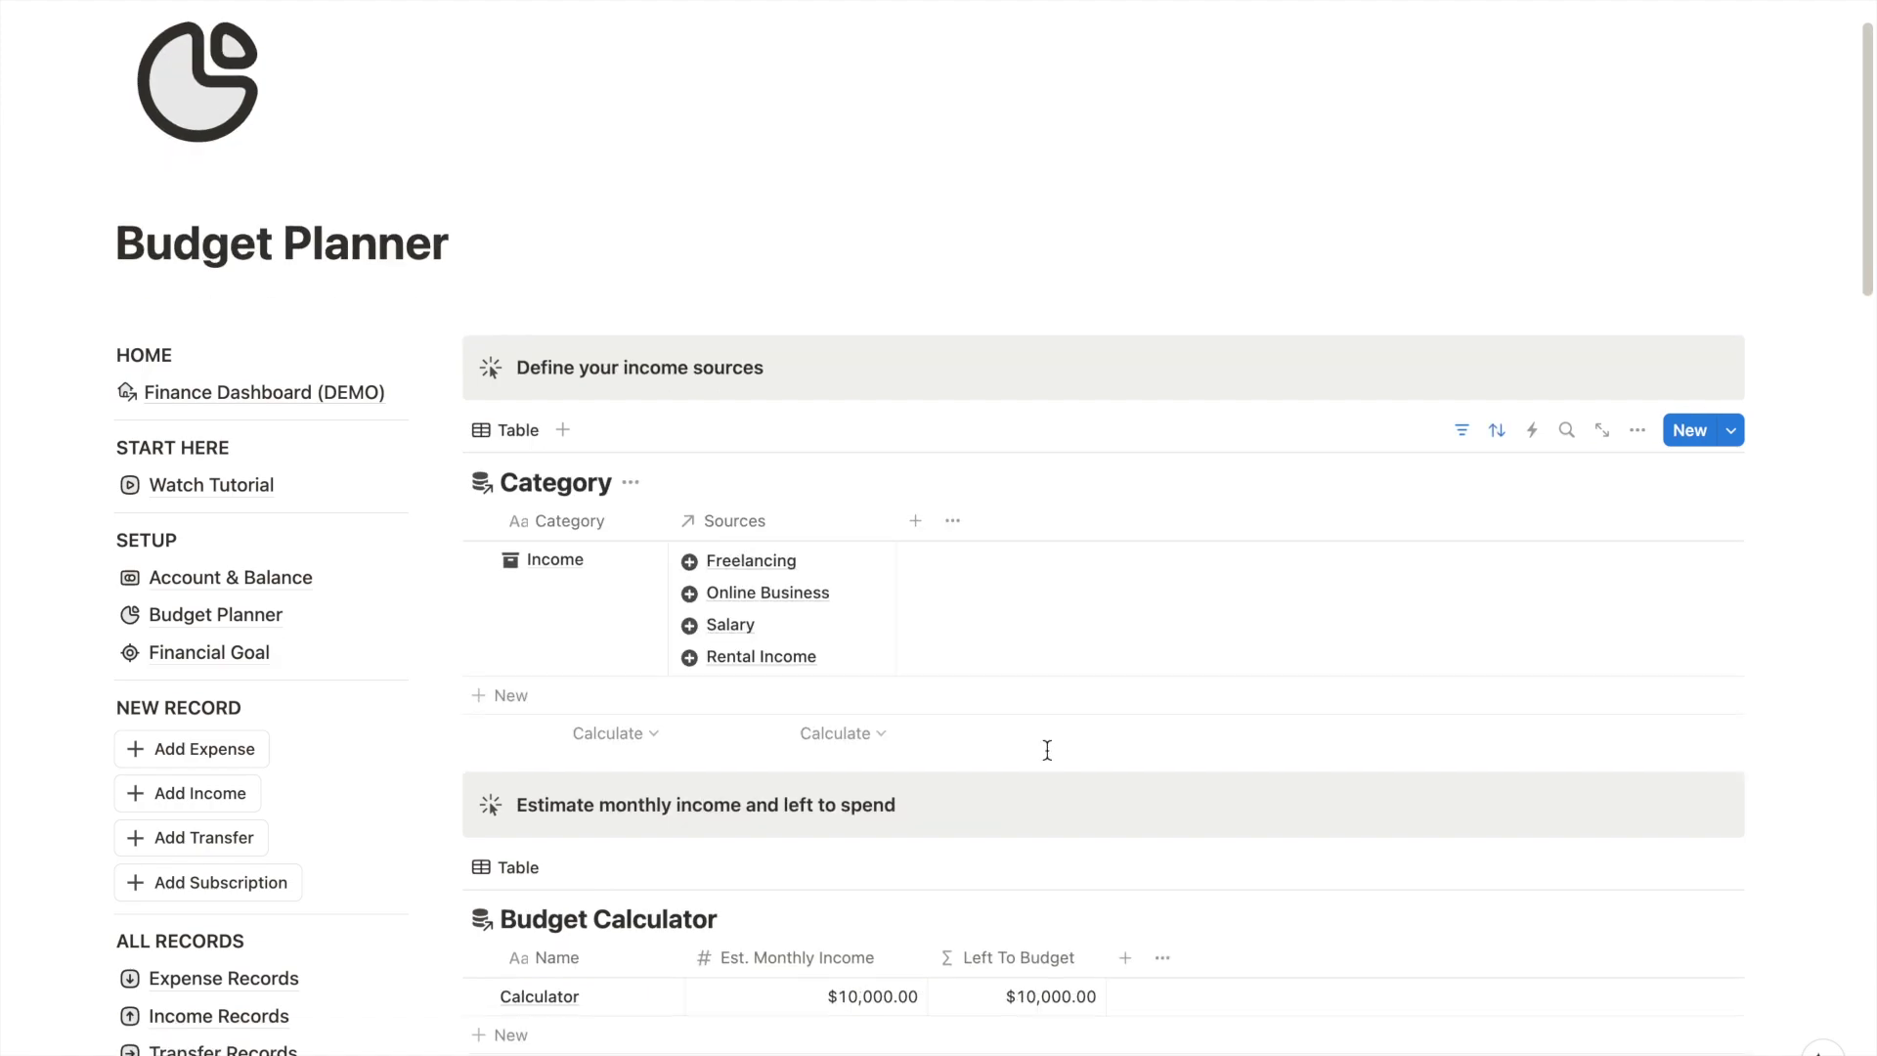
- Scroll down the Finance Dashboard (DEMO) page
scroll(1047, 748, "down", 6)
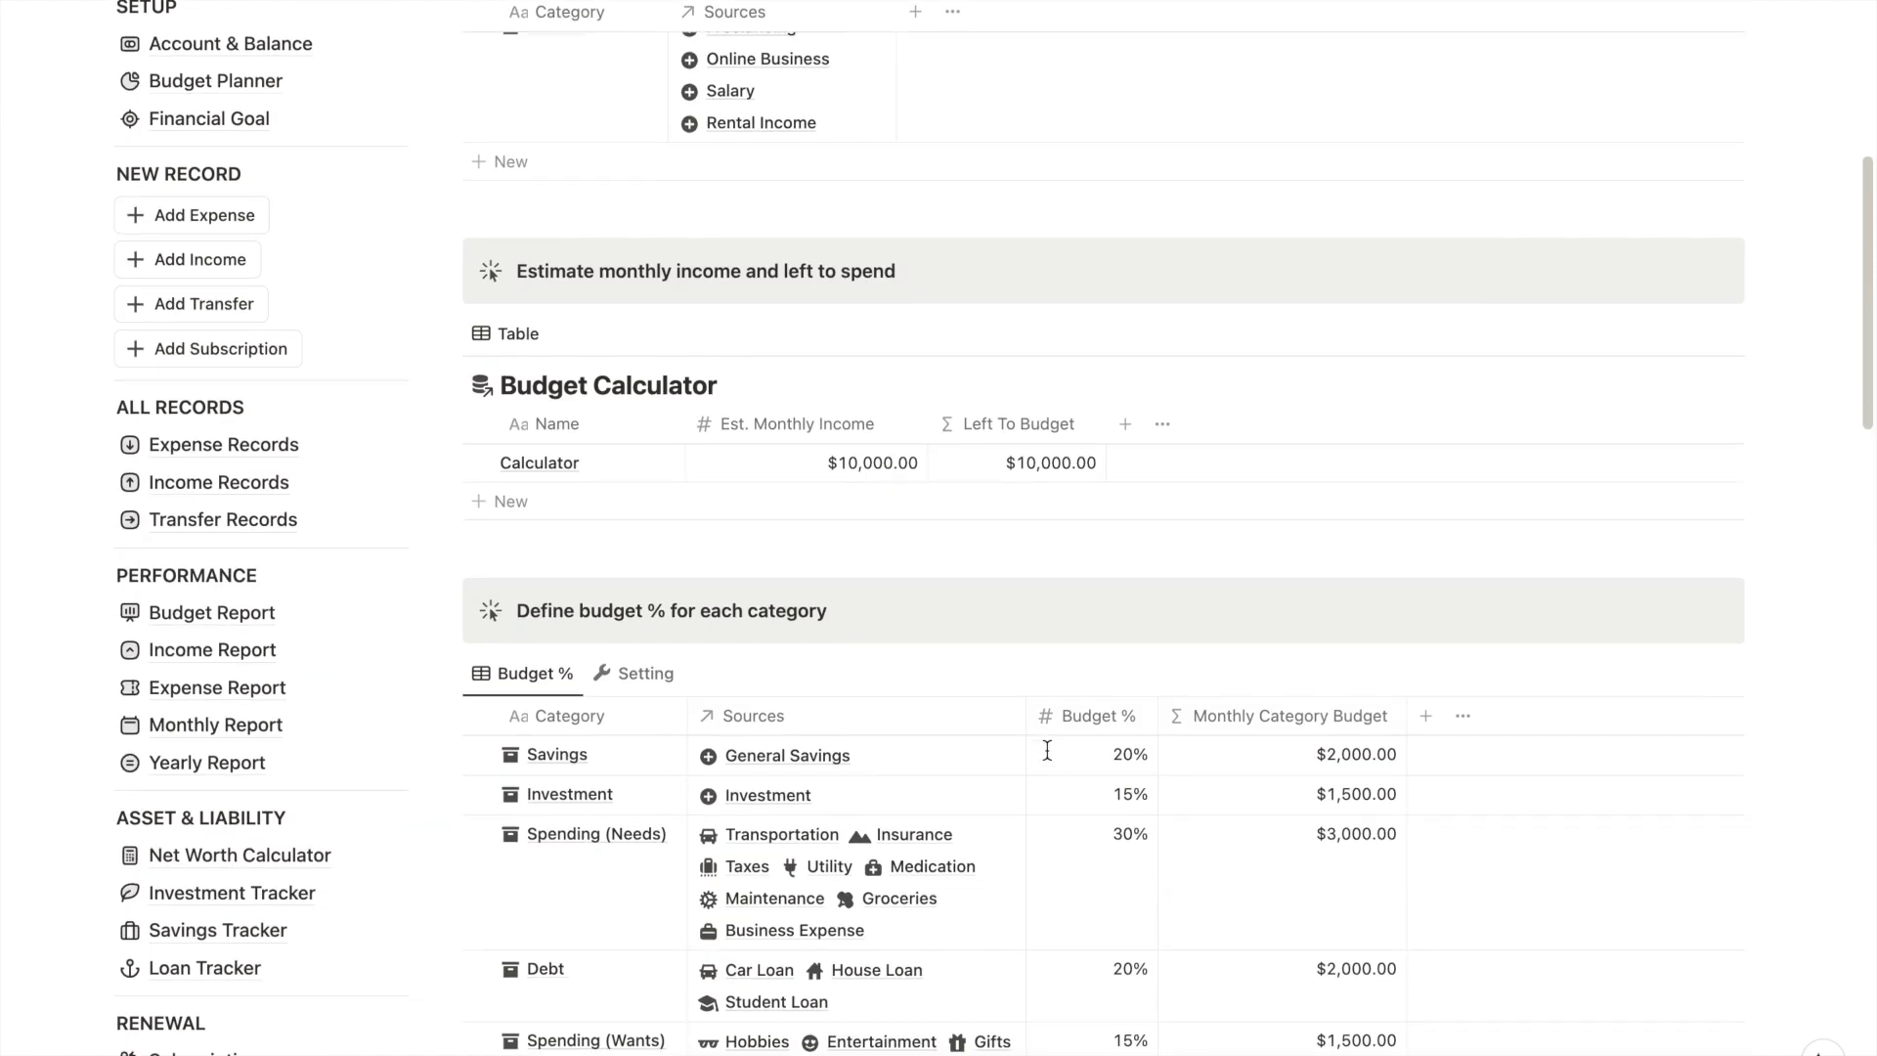
scroll(1050, 761, "down", 8)
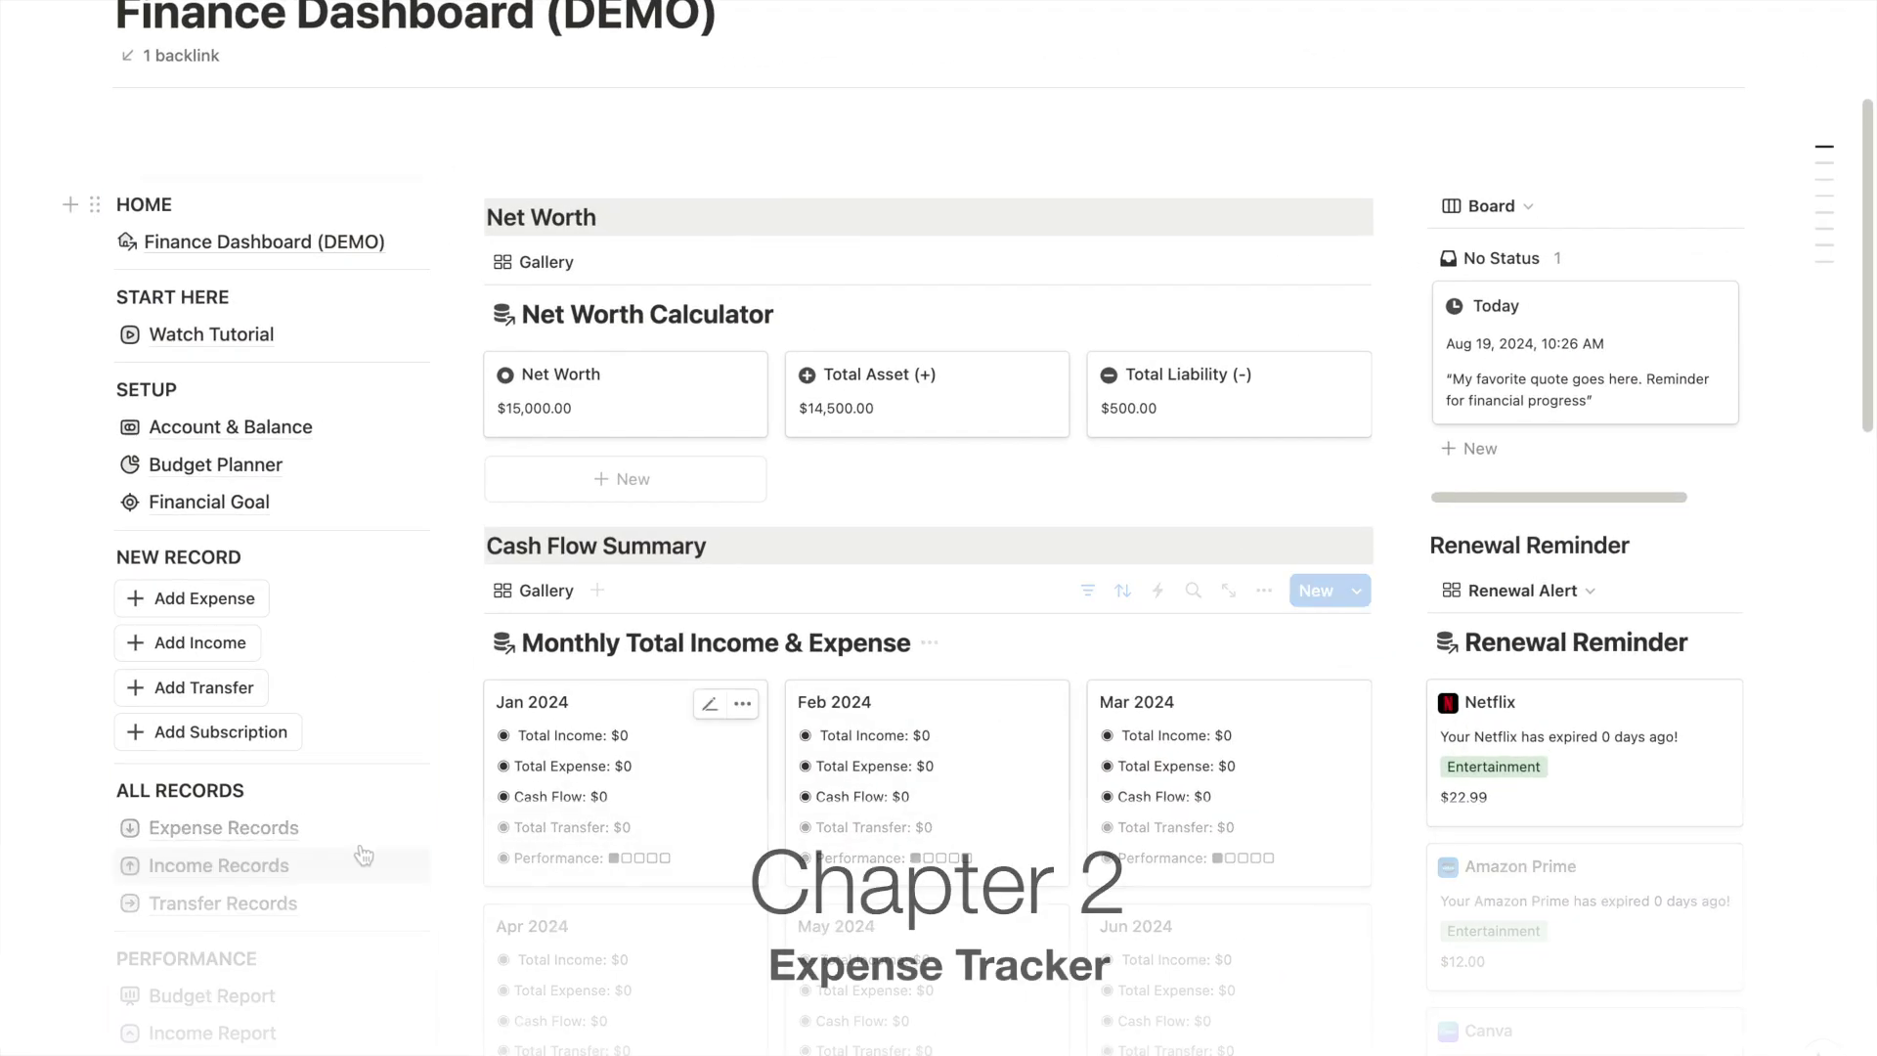
- Open Expense Records and start a new expense entry dated August 19, 2024
left_click(256, 829)
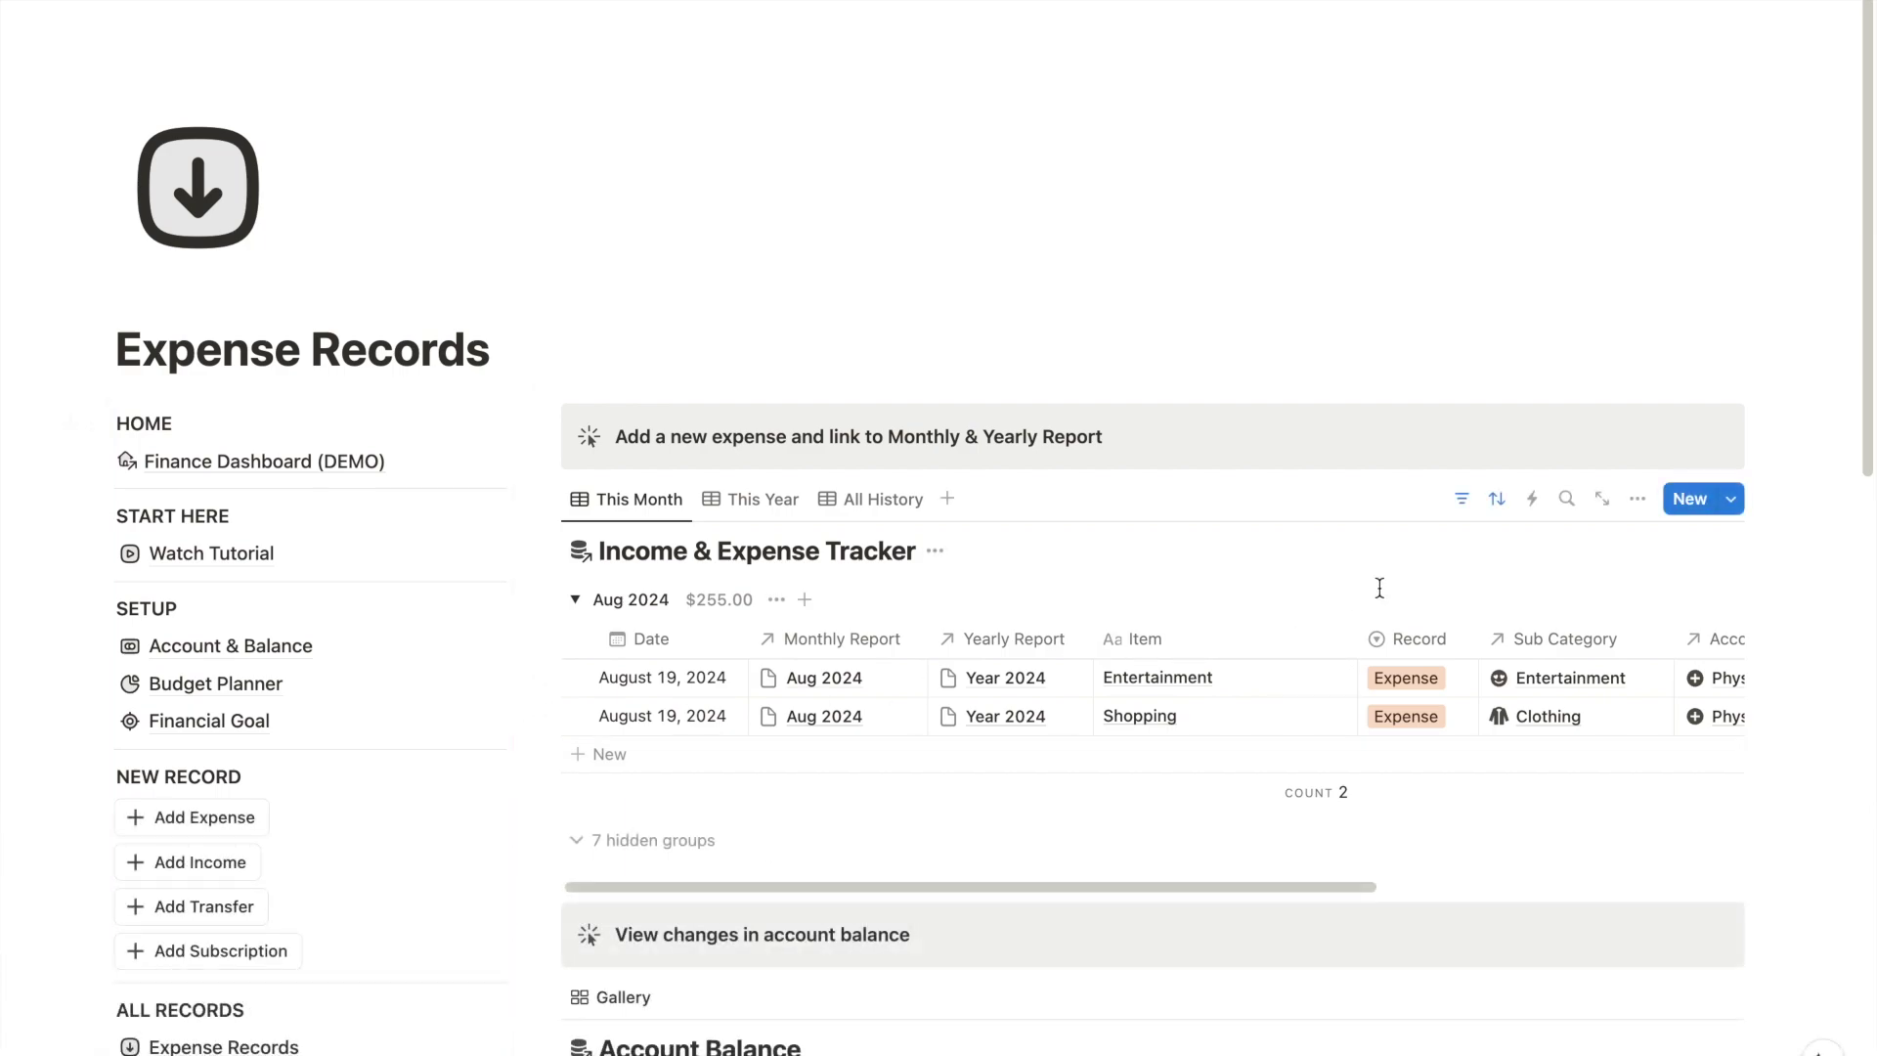
left_click(1685, 500)
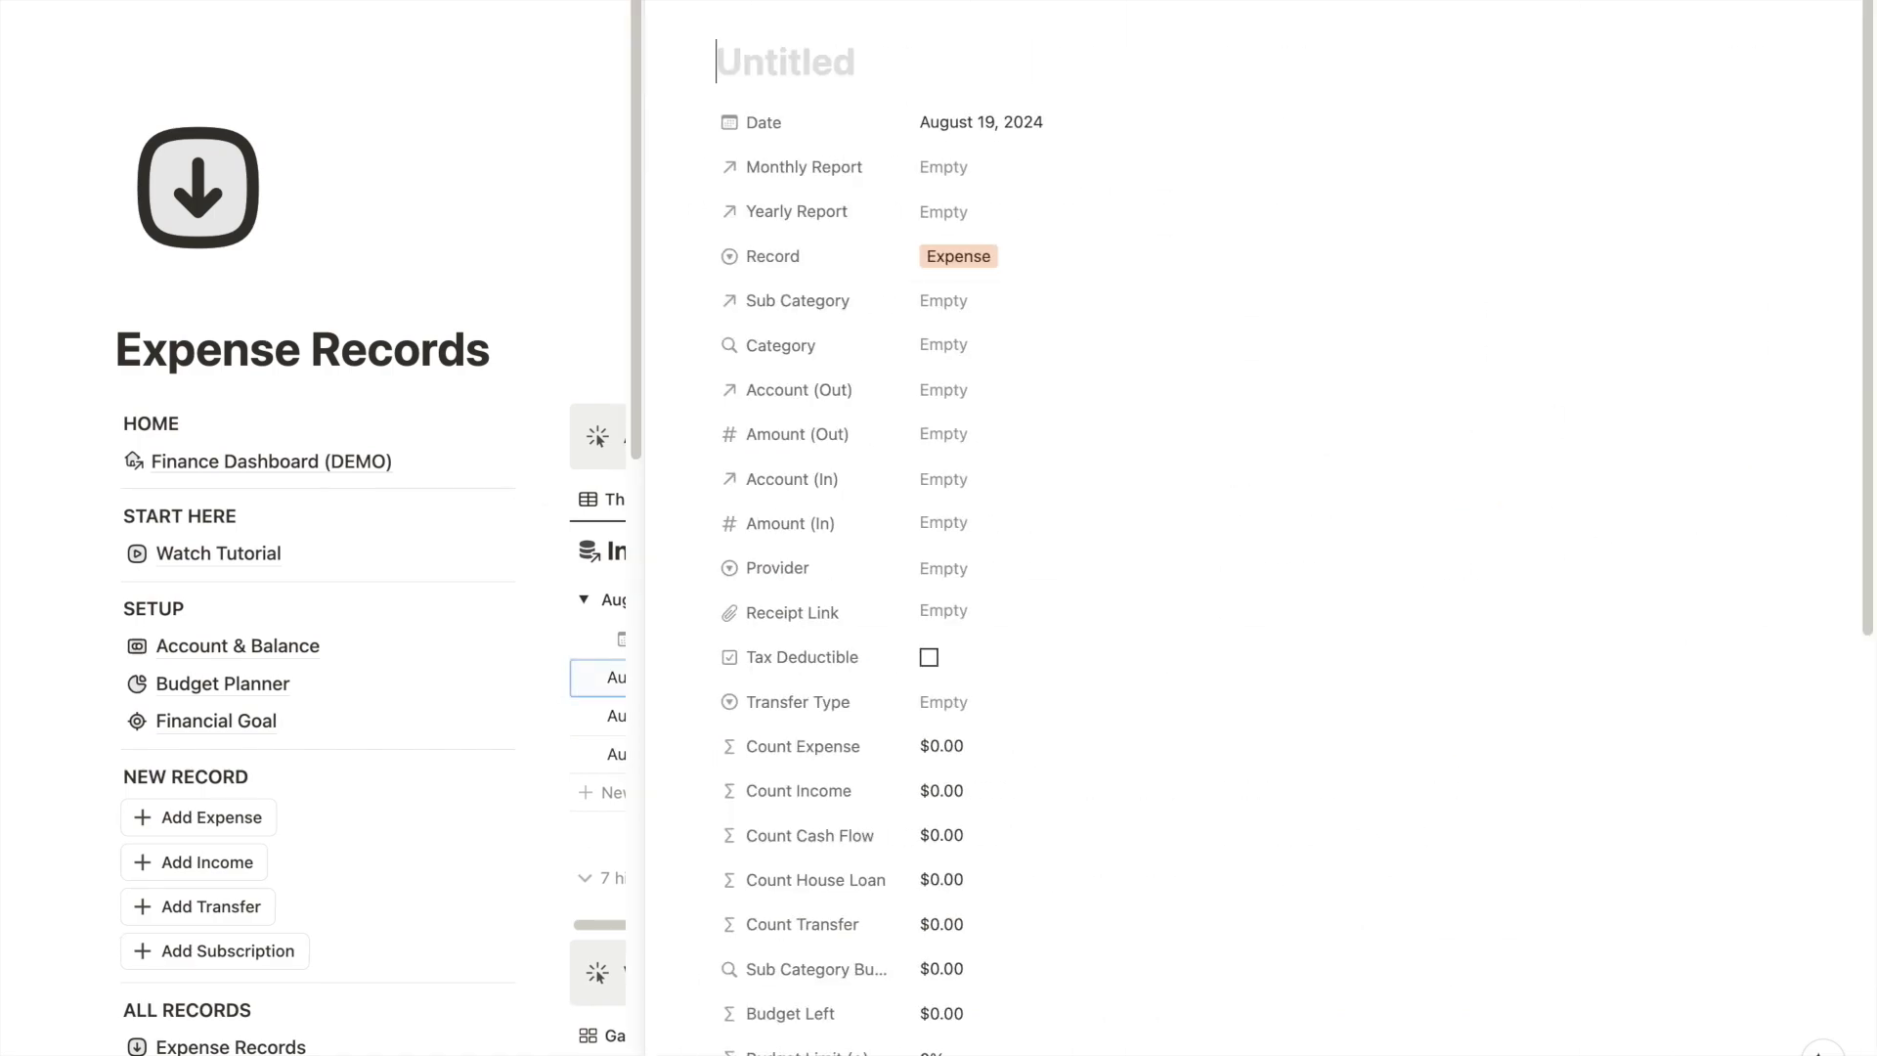
- Title the new expense 'Grocery' and link it to the Aug 2024 and Year 2024 reports
type("Grocery")
left_click(944, 167)
type("aug")
left_click(978, 285)
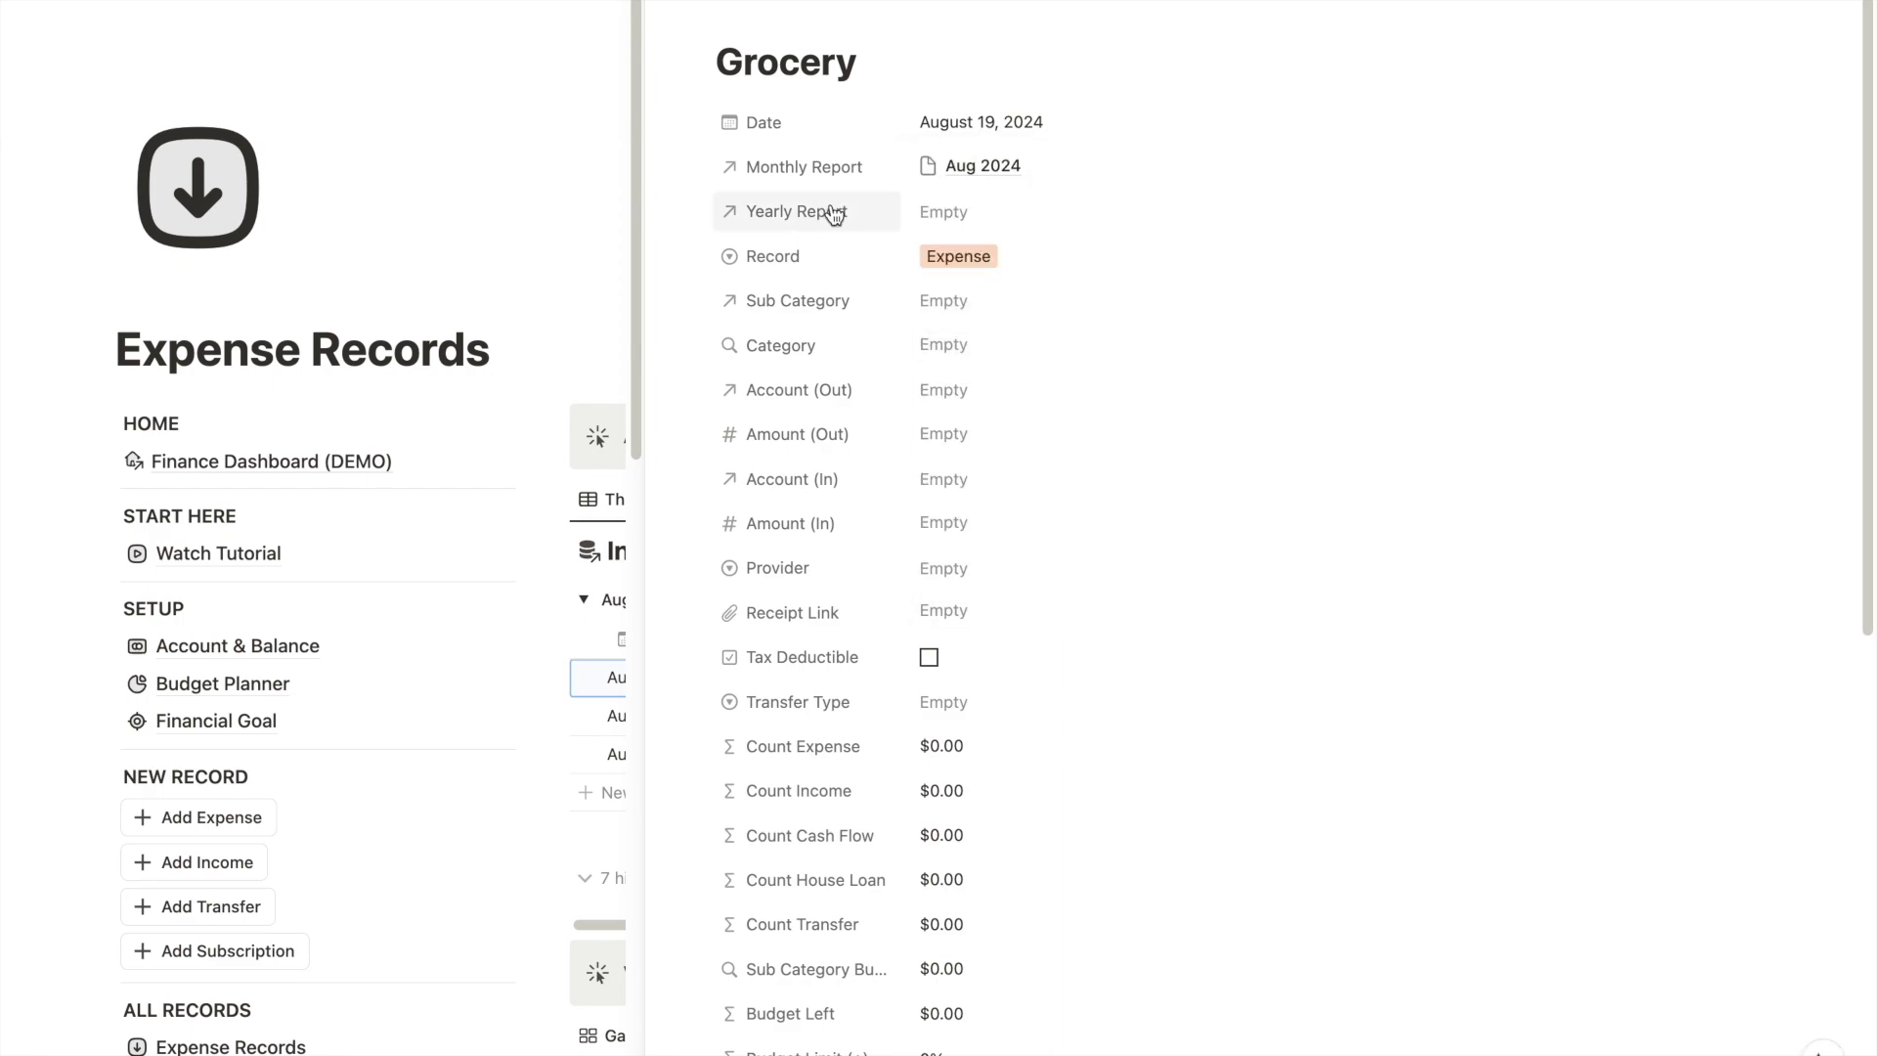
left_click(943, 212)
type("2024")
left_click(1007, 293)
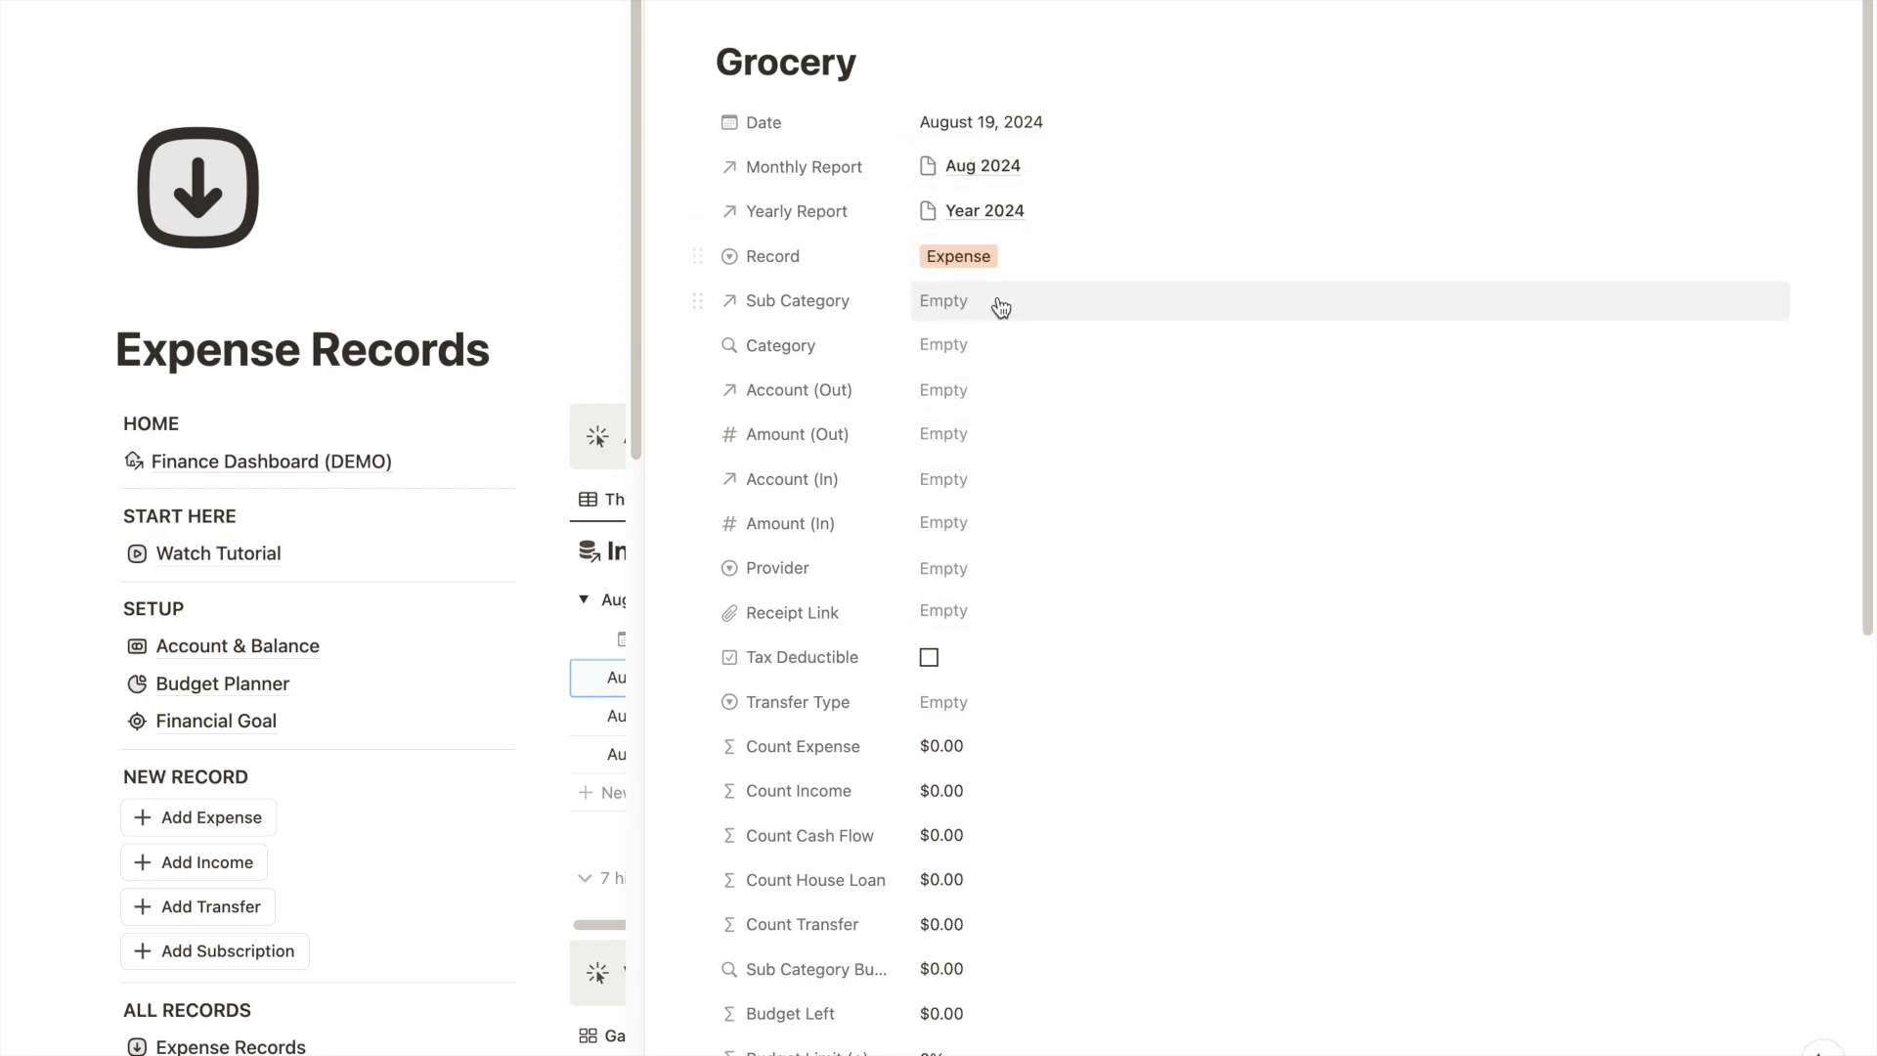
- Link the Groceries sub-category and Debit Card Savings as paying account, and close the record
left_click(1000, 305)
type("Gro")
left_click(1090, 375)
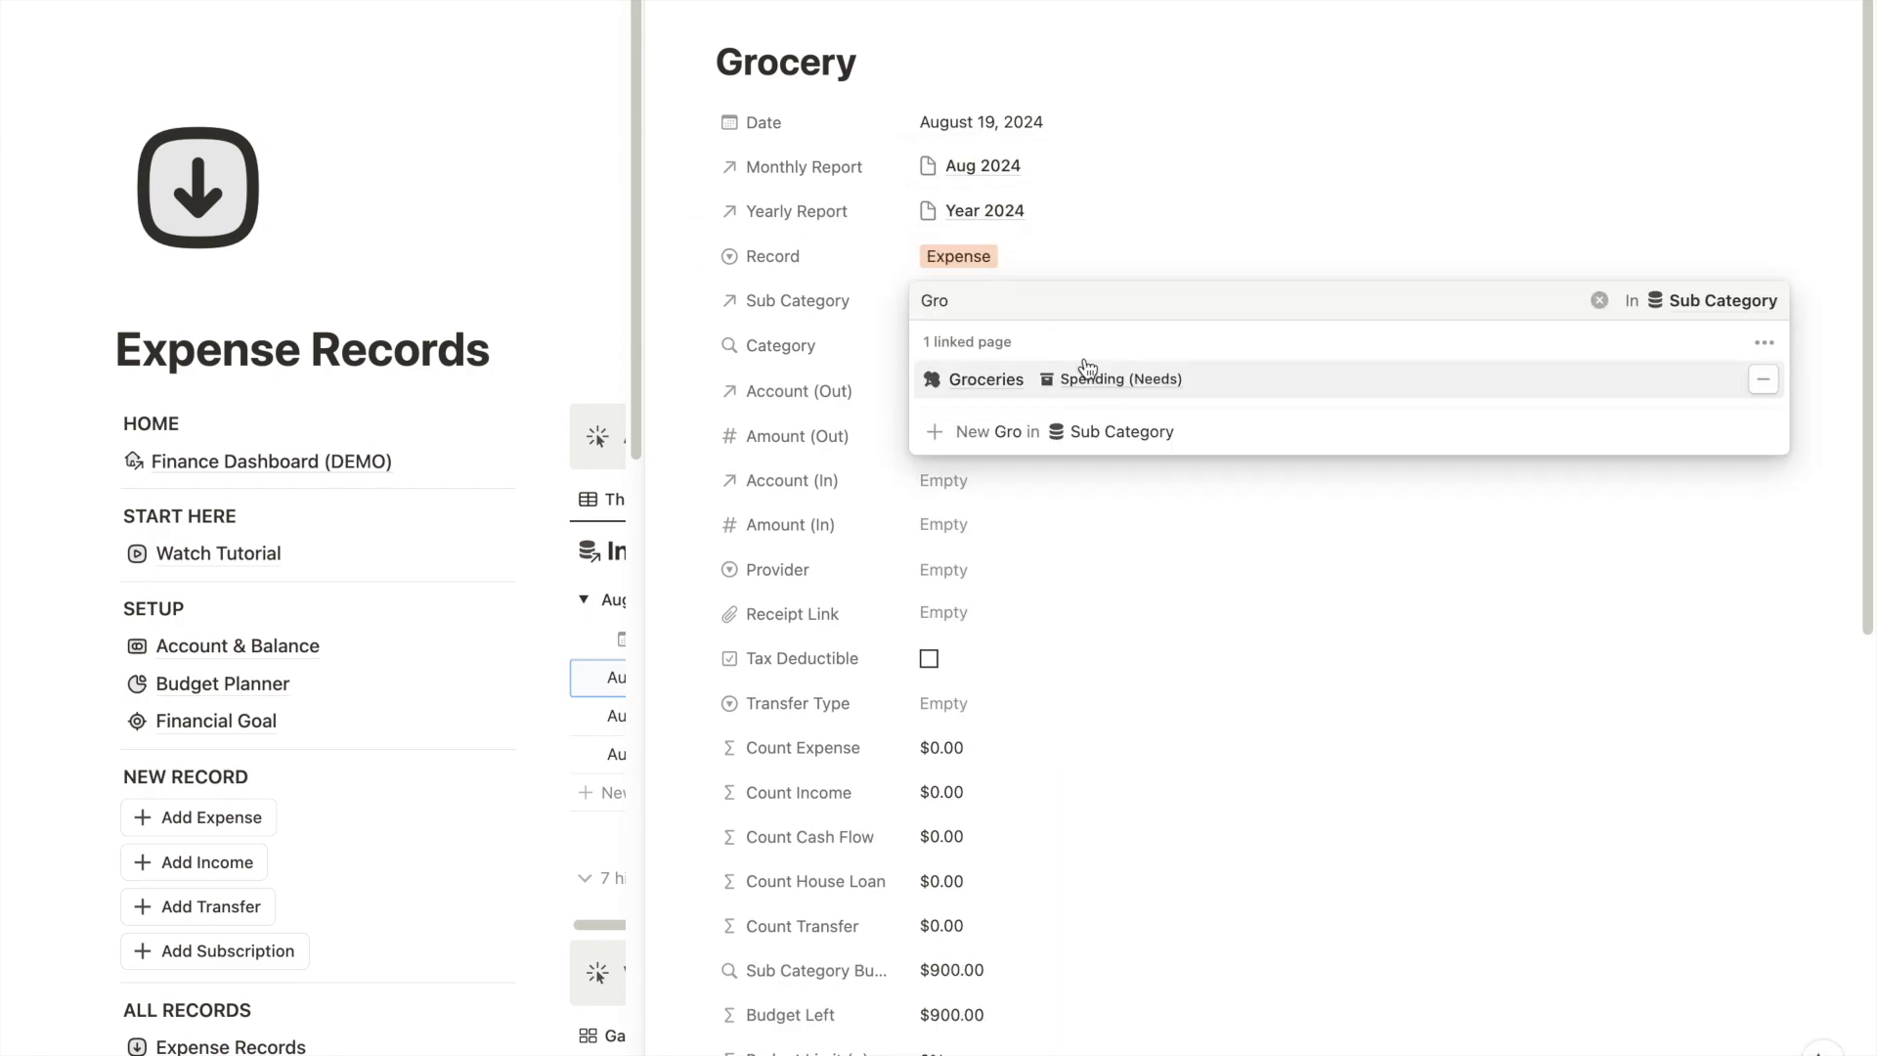
left_click(1017, 391)
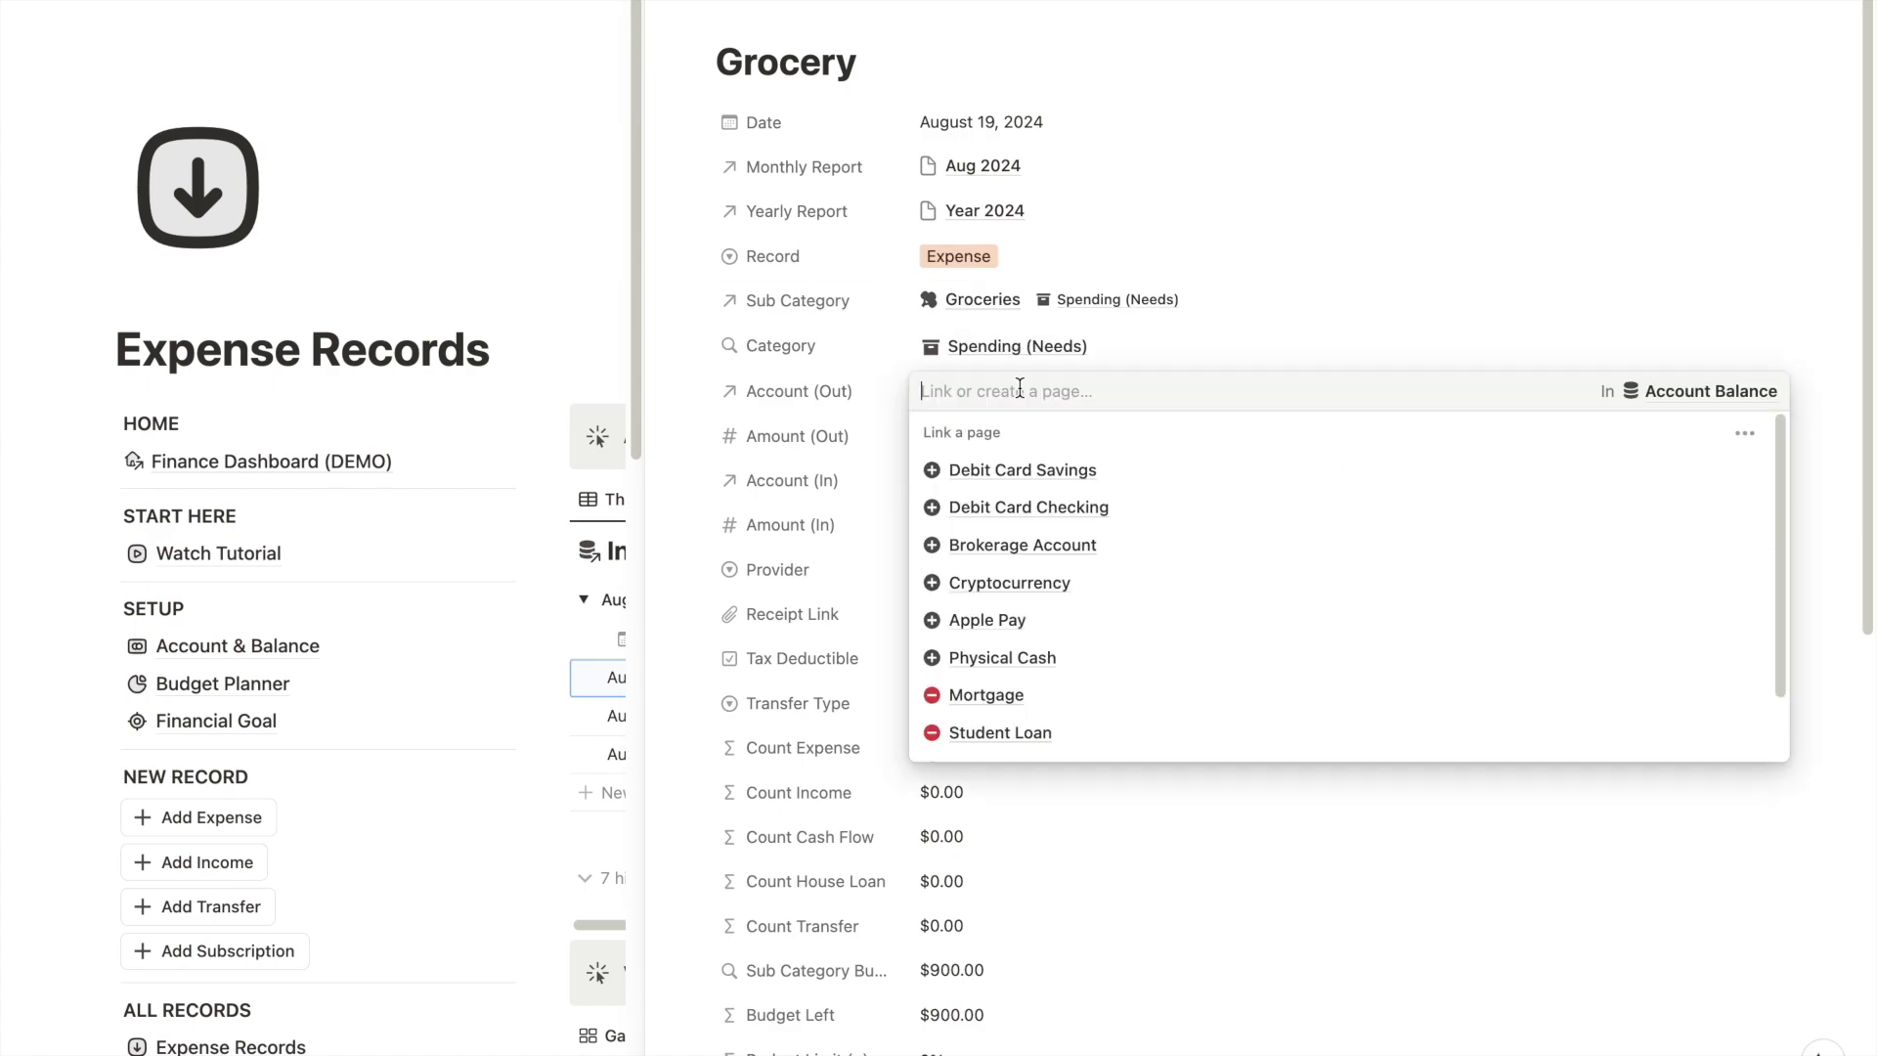
left_click(1058, 489)
left_click(788, 421)
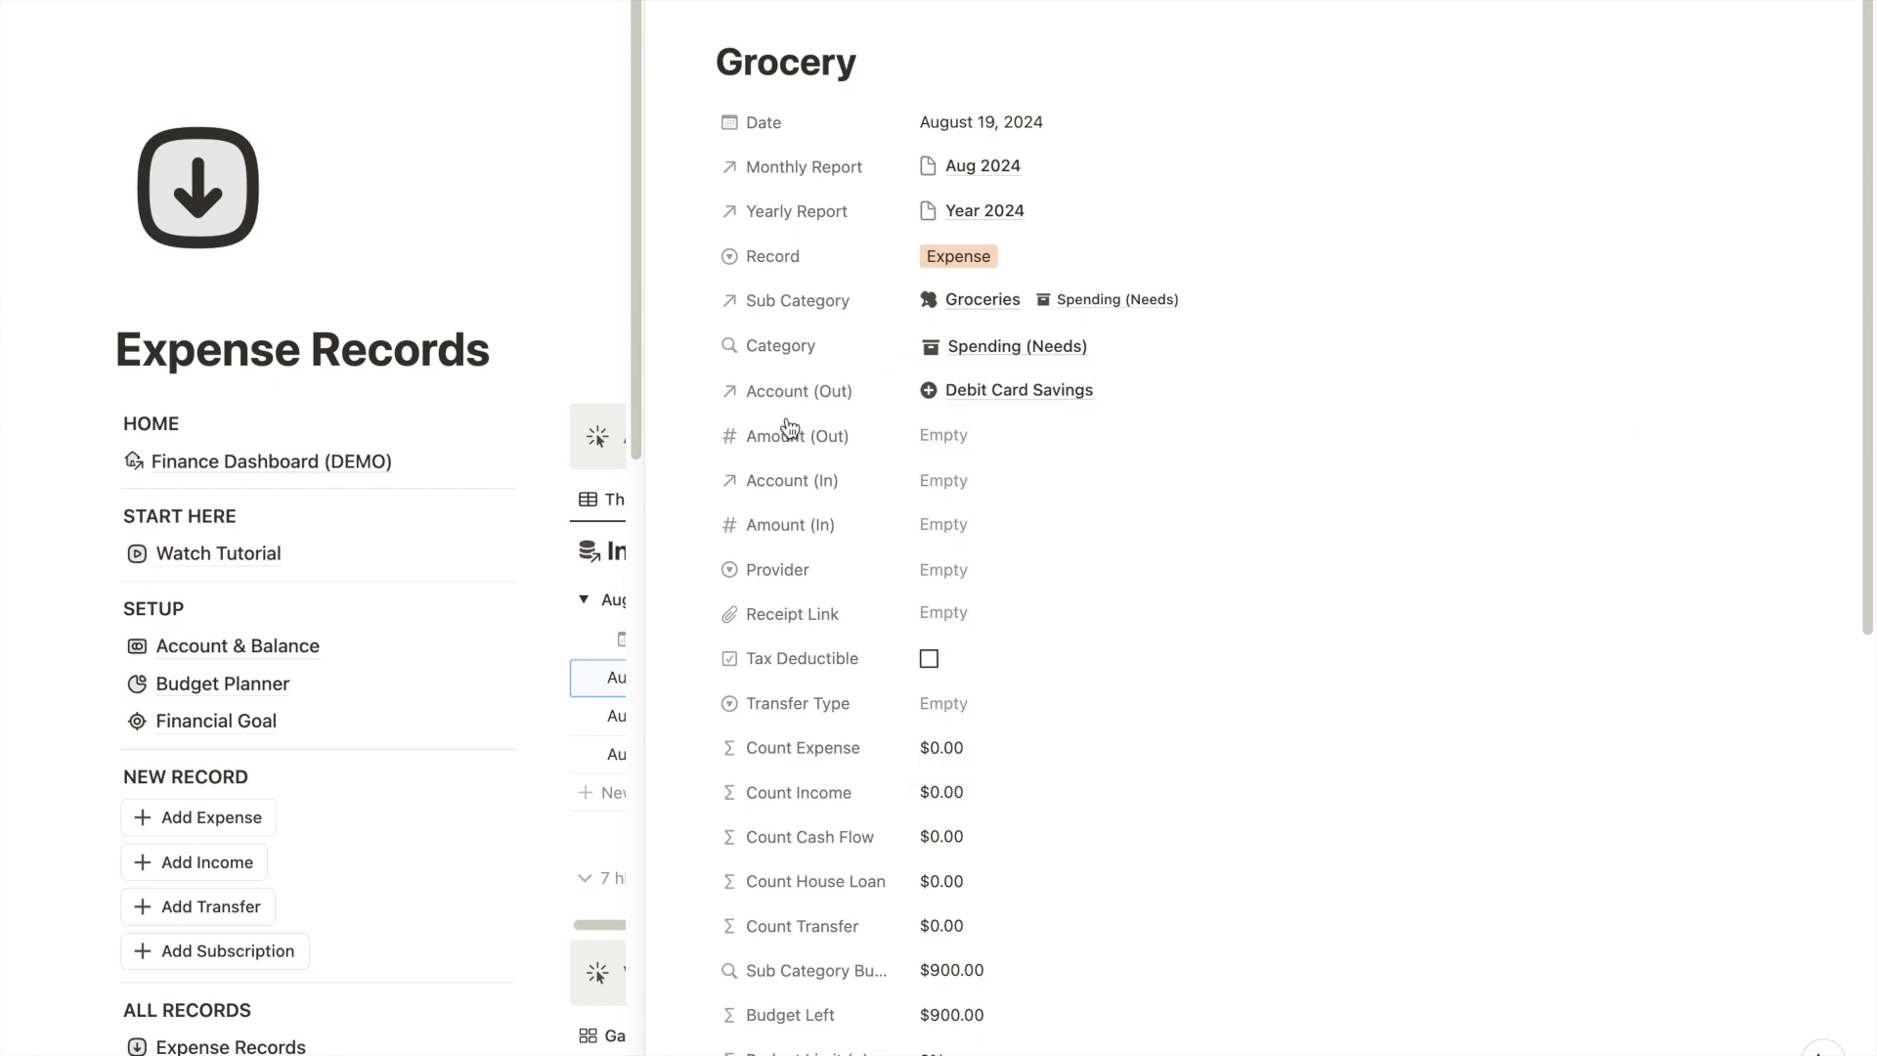
left_click(673, 20)
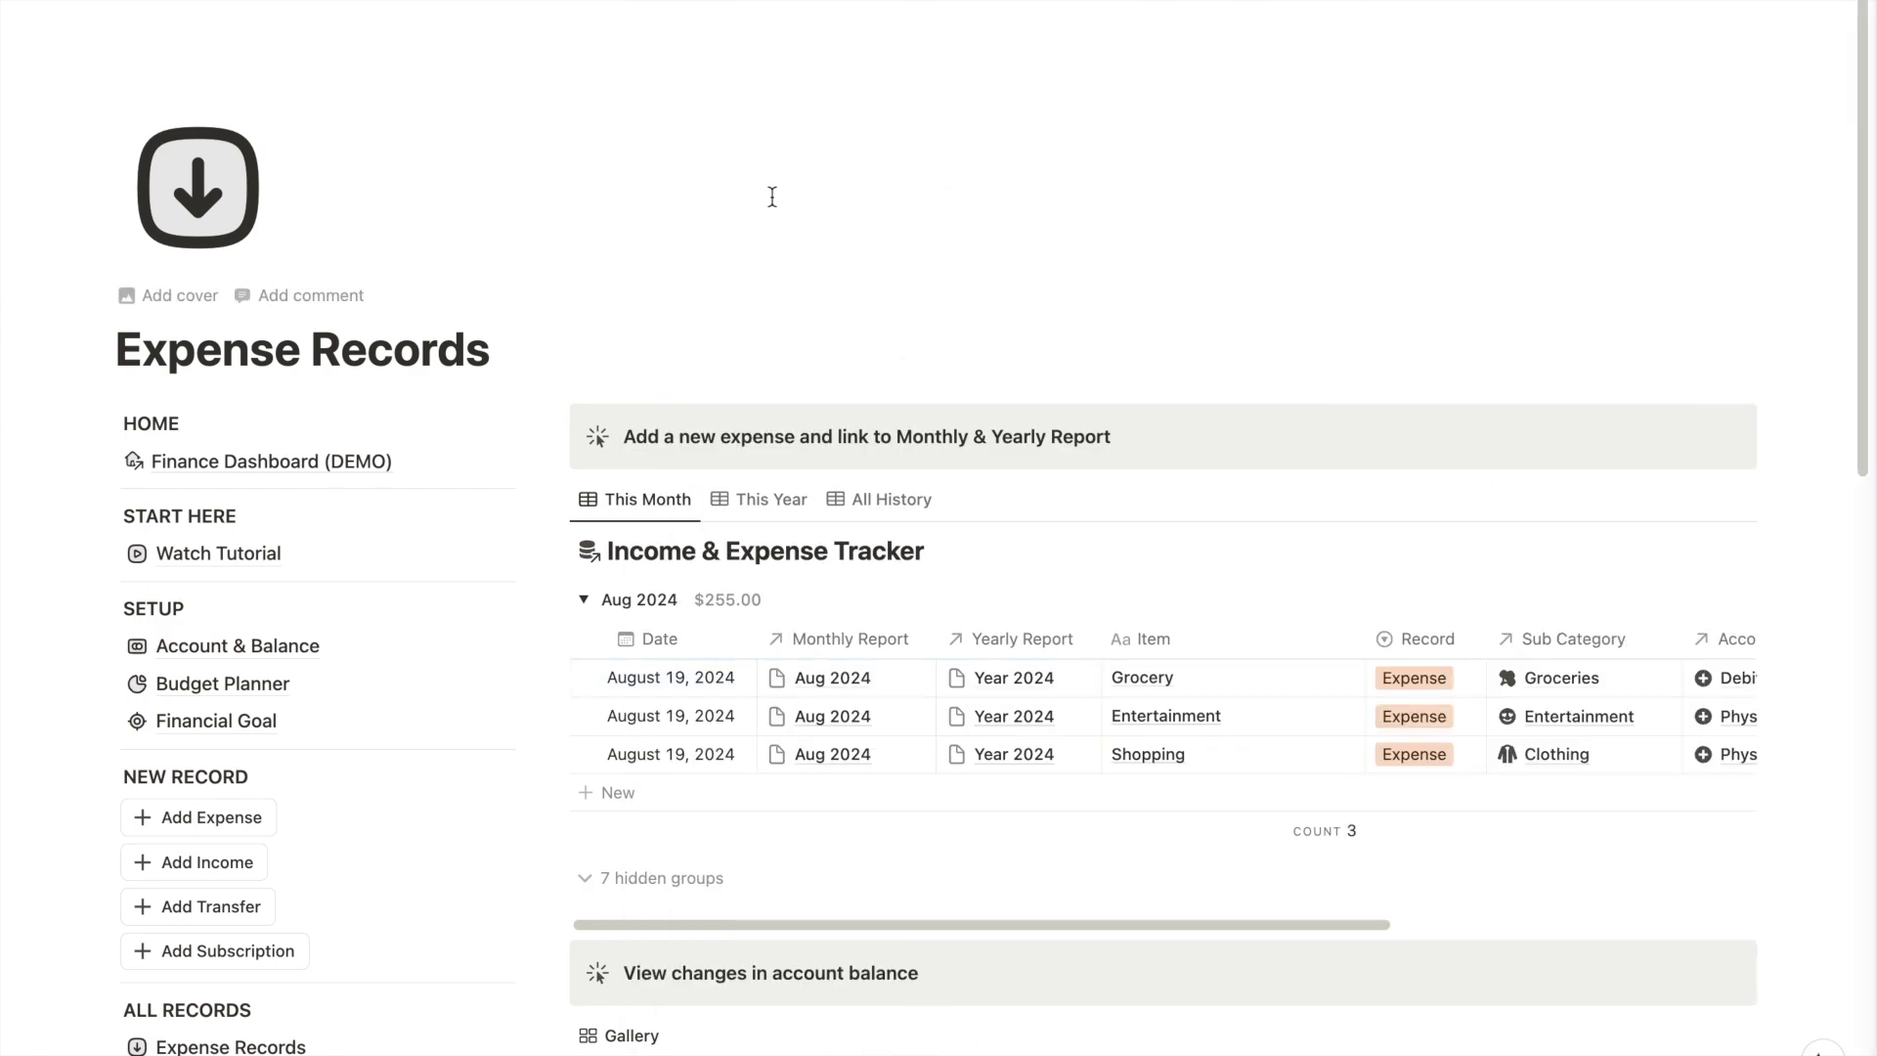
- Scroll to the Account Balance gallery, where Debit Card Savings still shows $5,000.00
scroll(951, 616, "down", 4)
scroll(954, 623, "down", 5)
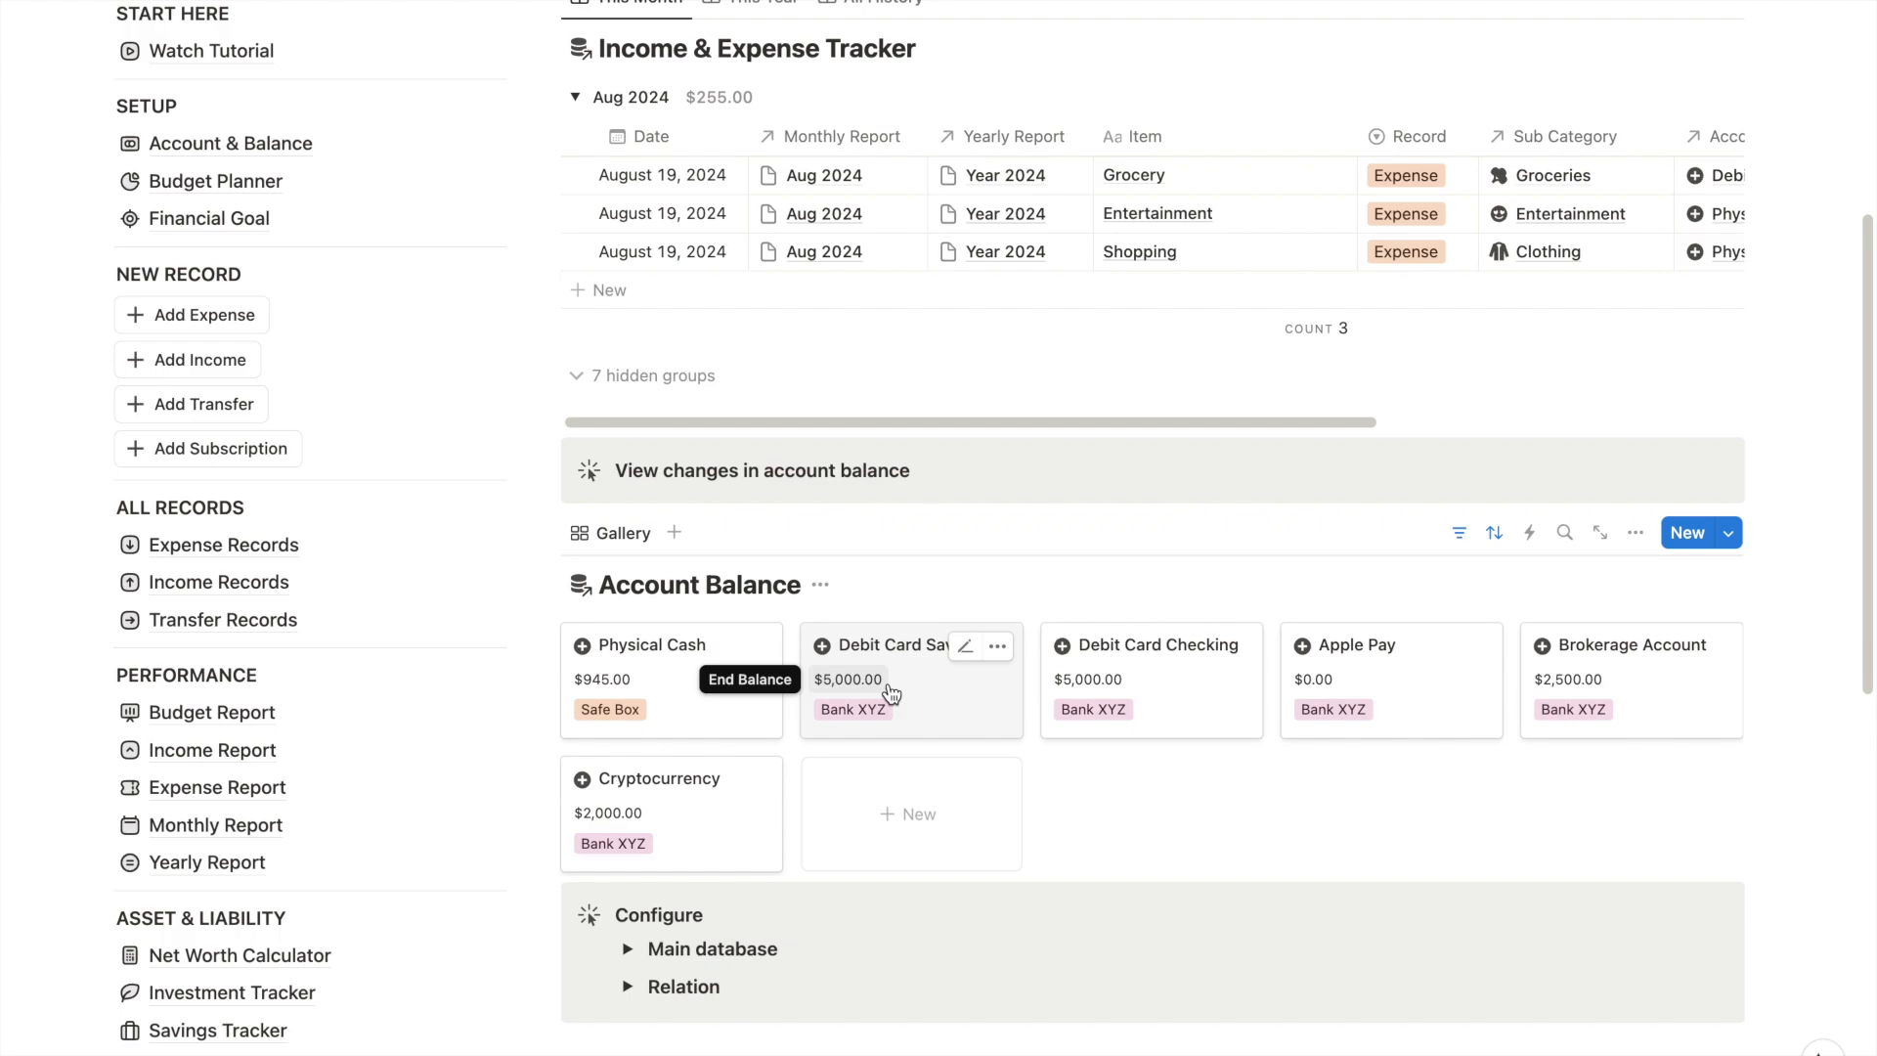
scroll(892, 692, "up", 1)
- Enter 70 as the Grocery record's Amount (Out)
left_click(1308, 240)
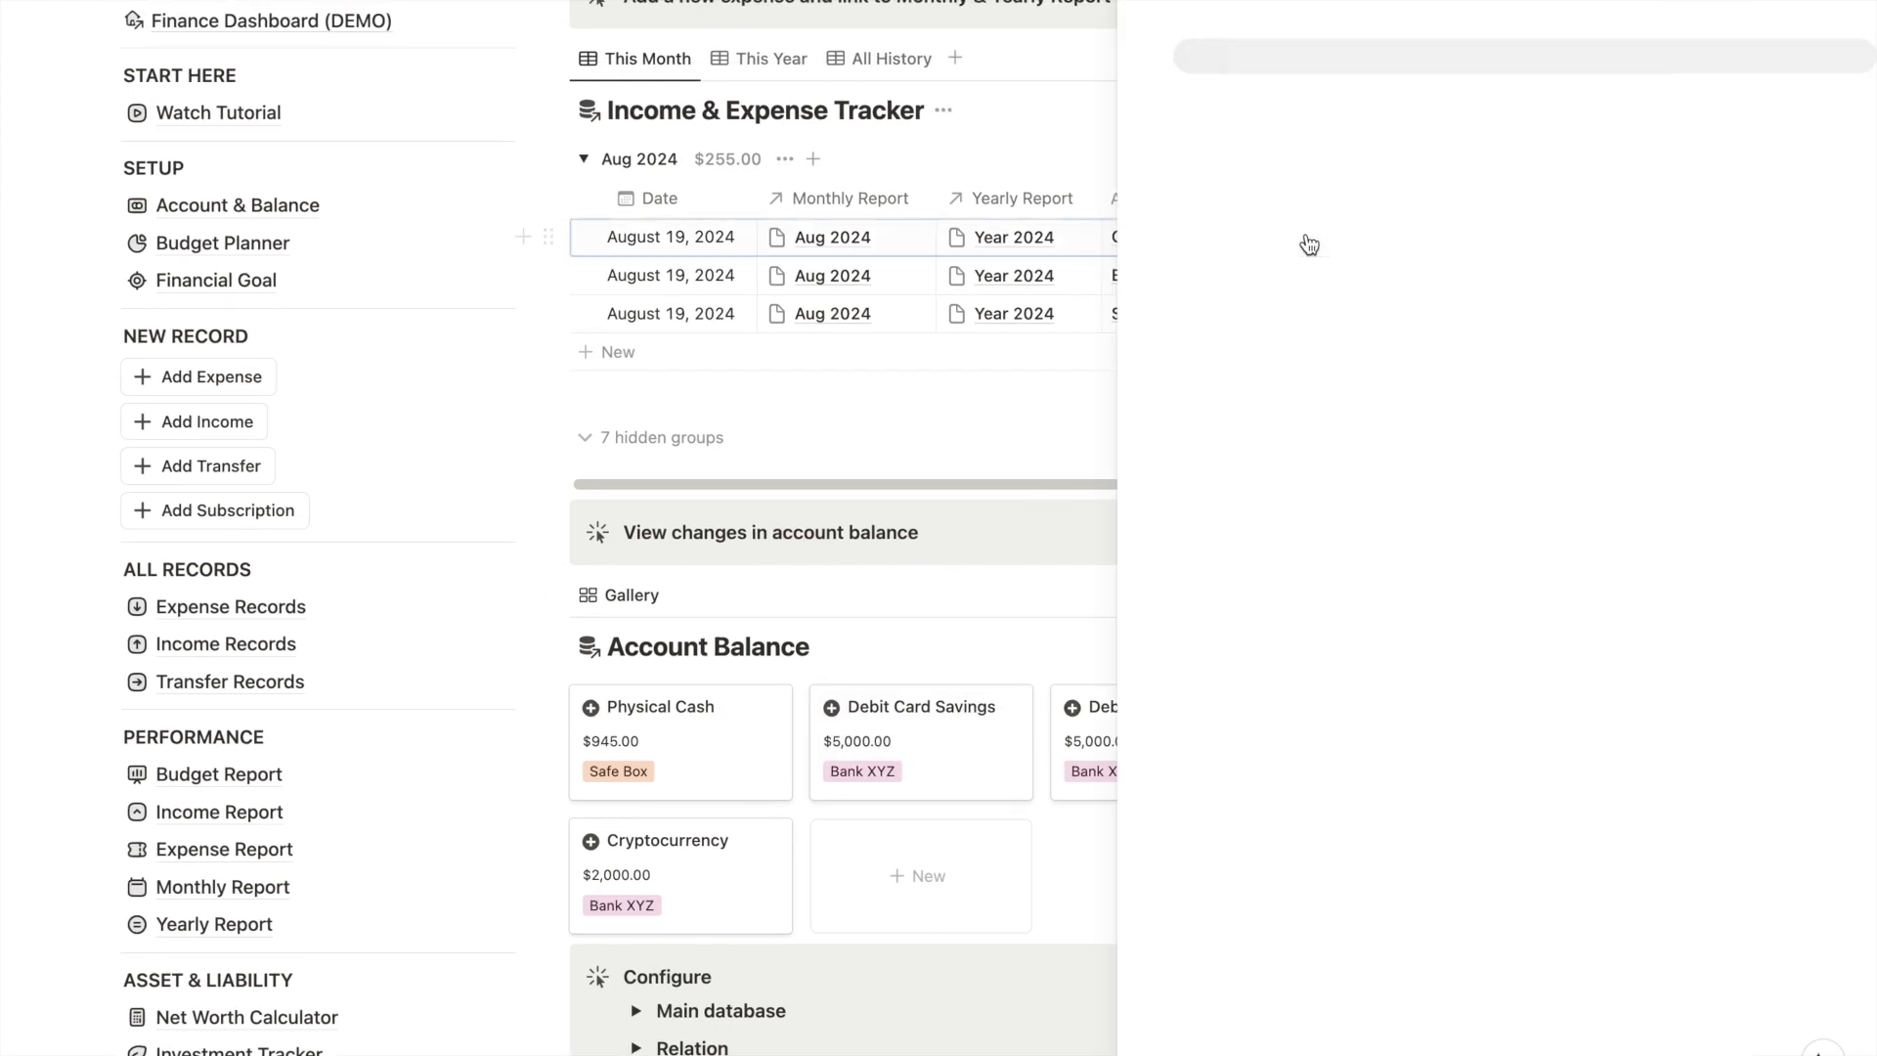
left_click(1048, 451)
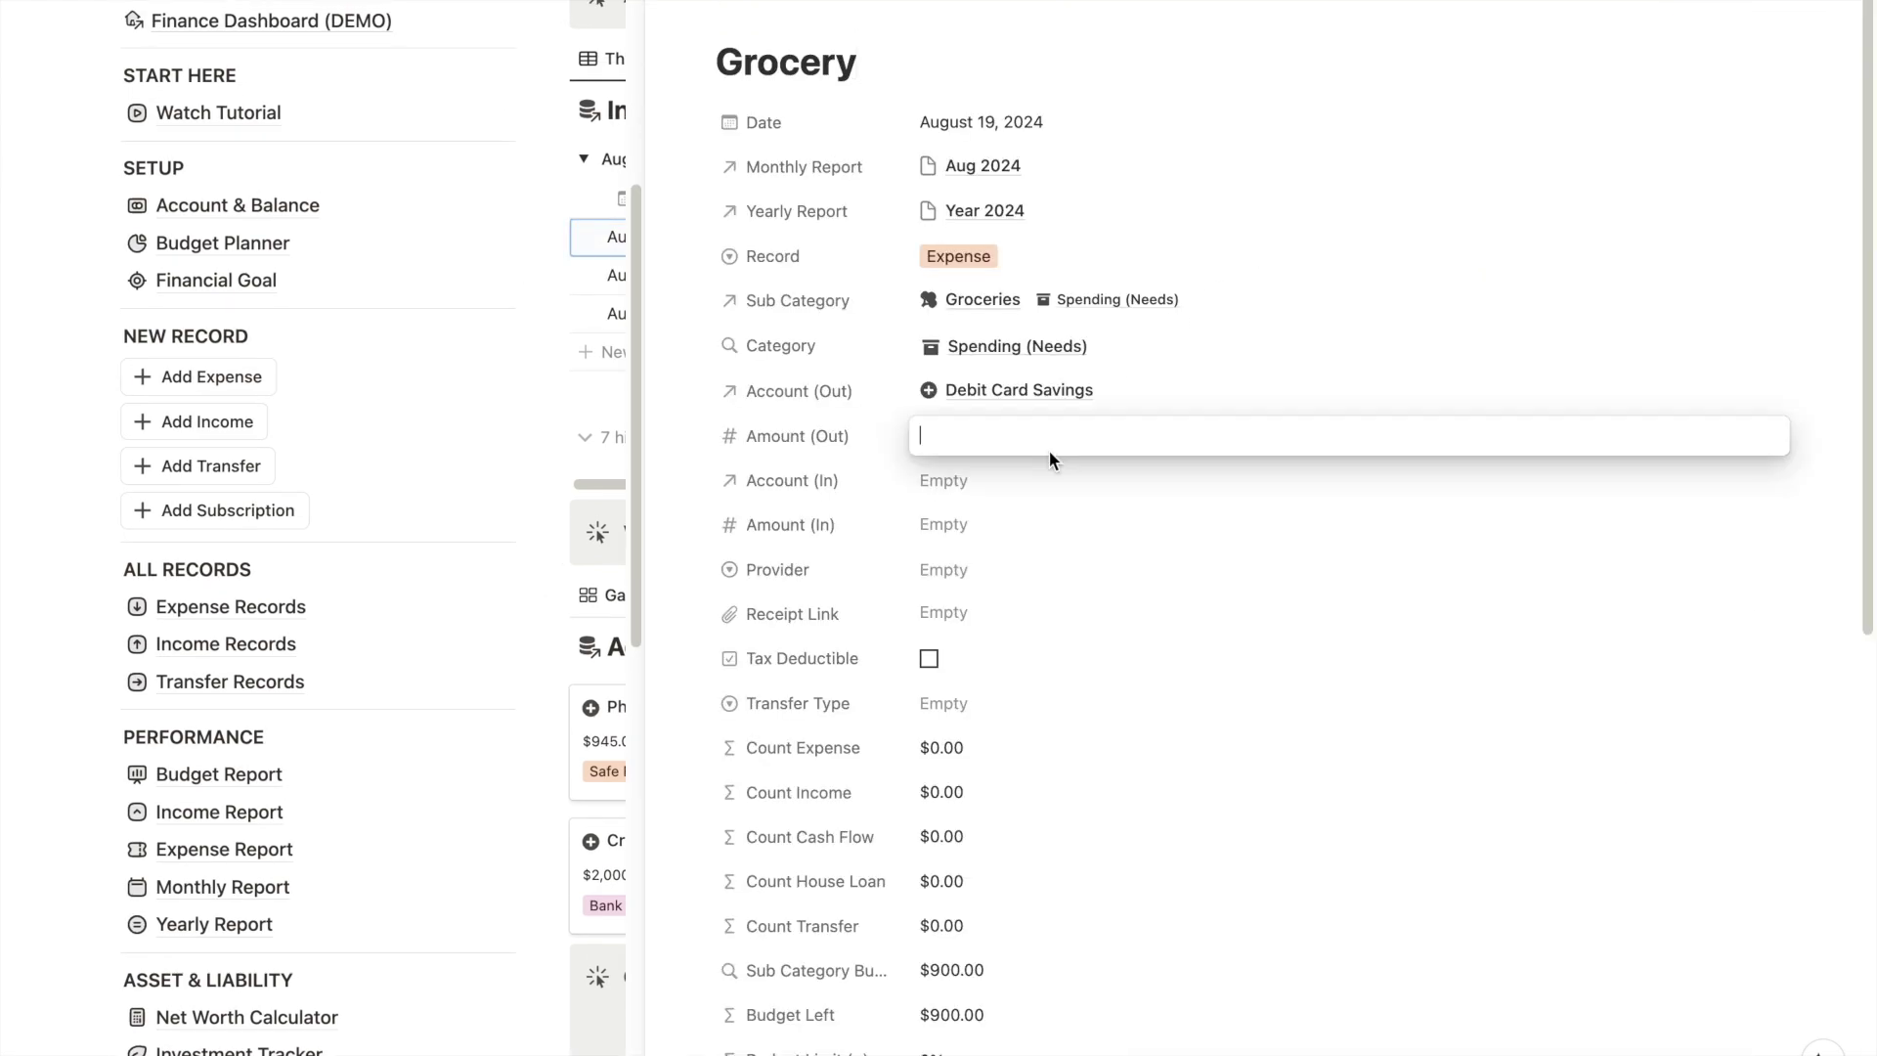
type("70")
key("Return")
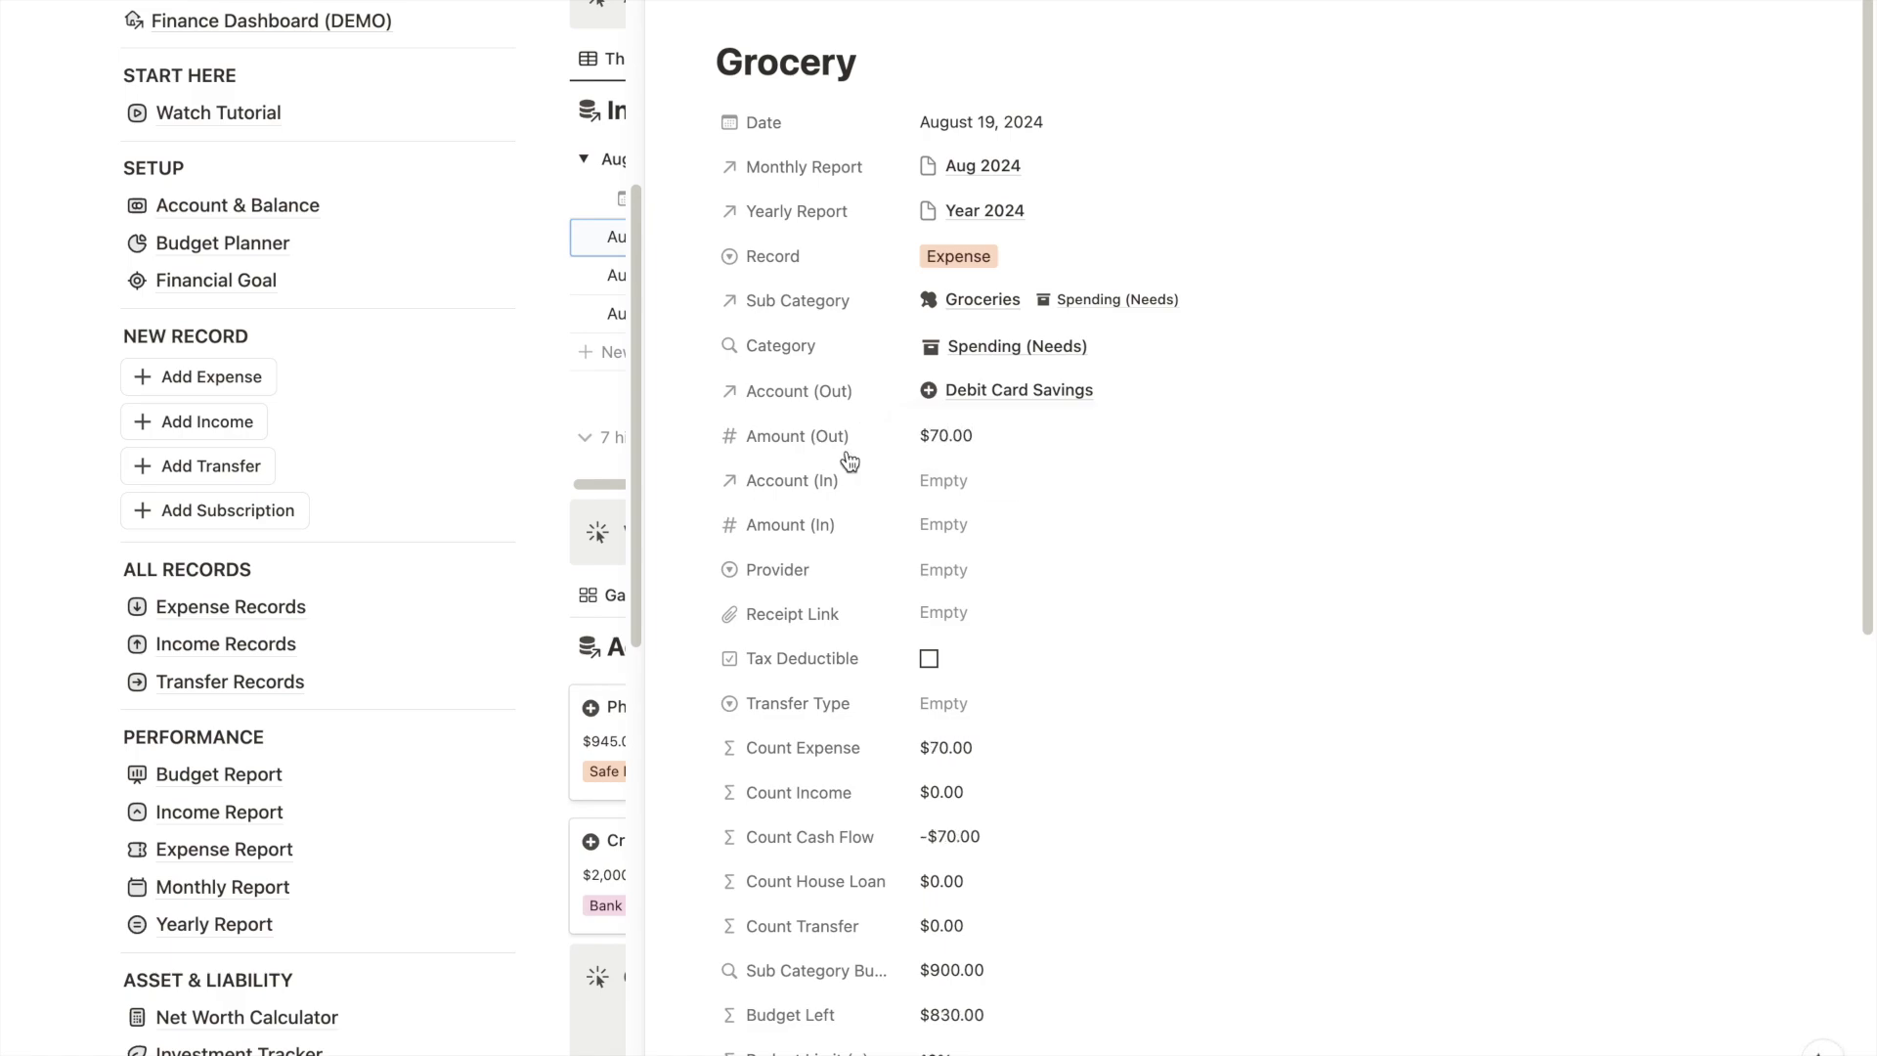
- Check the Provider and Receipt Link options without changing them, then scroll down
left_click(941, 571)
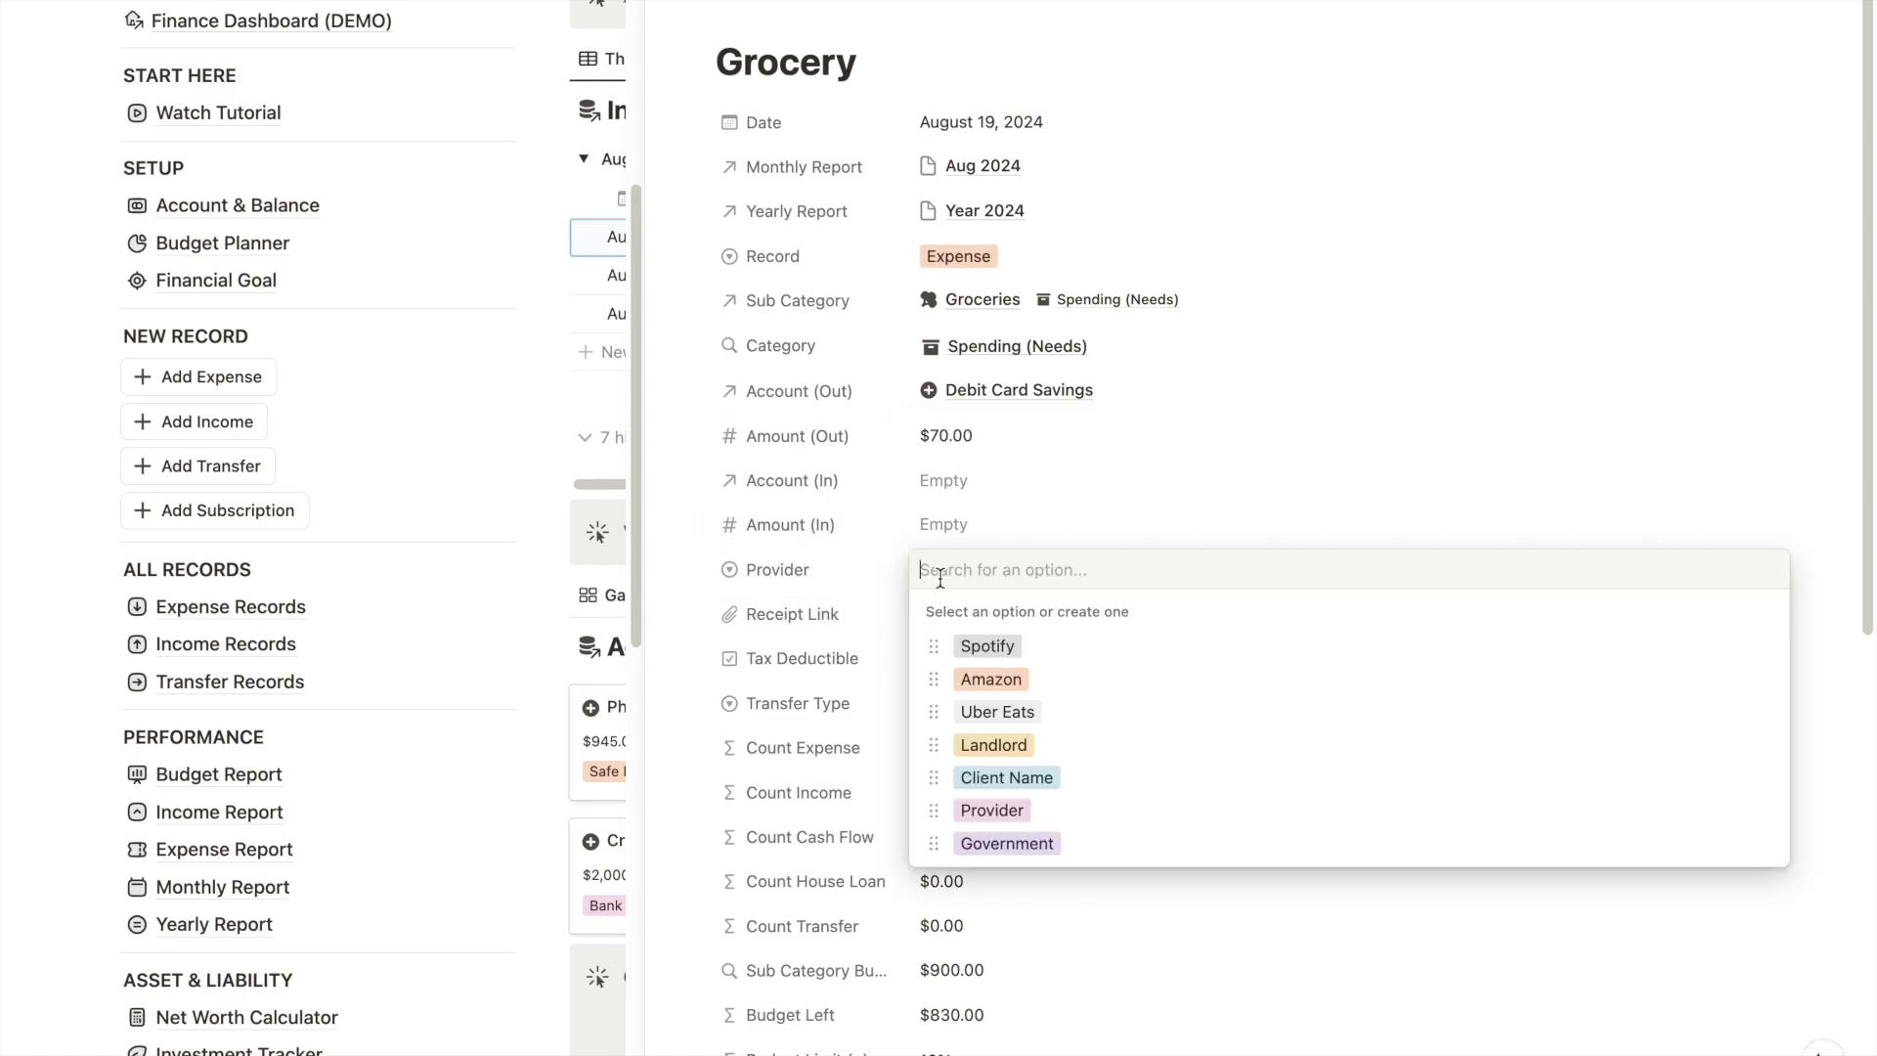
left_click(869, 562)
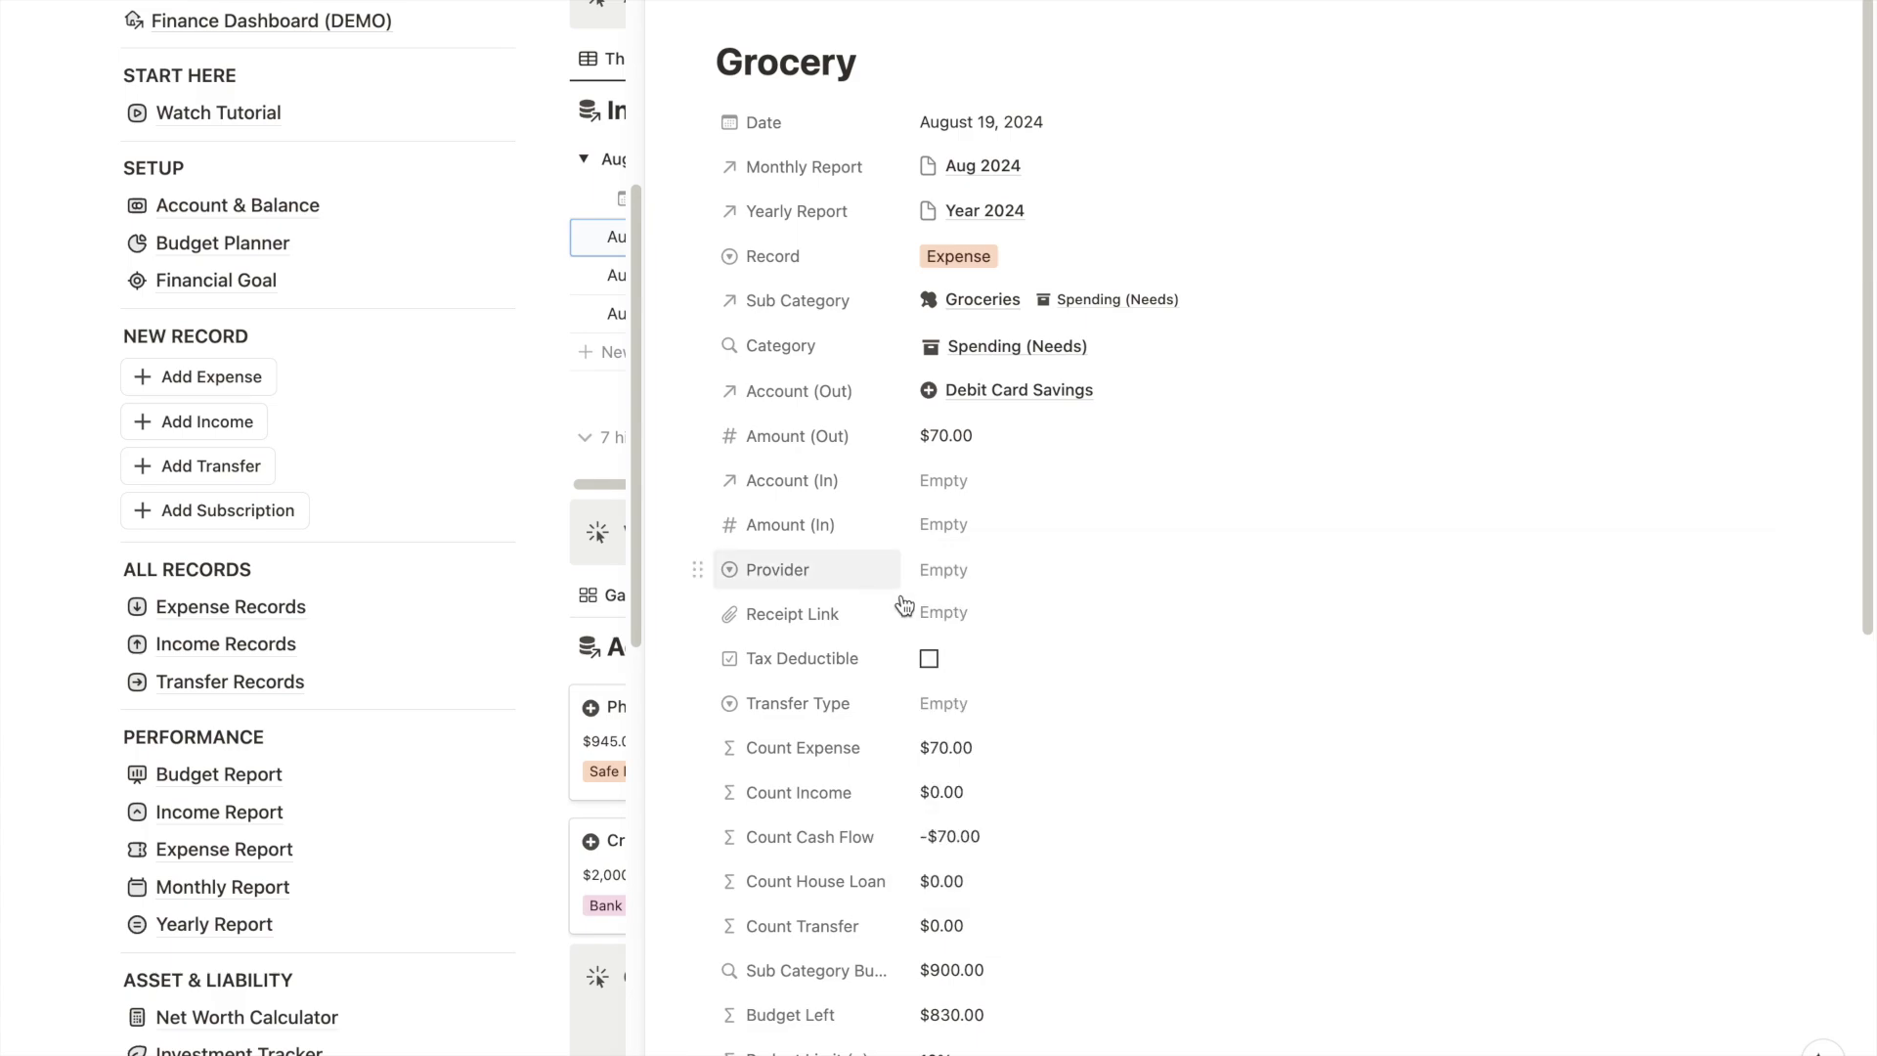
left_click(944, 613)
left_click(1277, 659)
left_click(1218, 657)
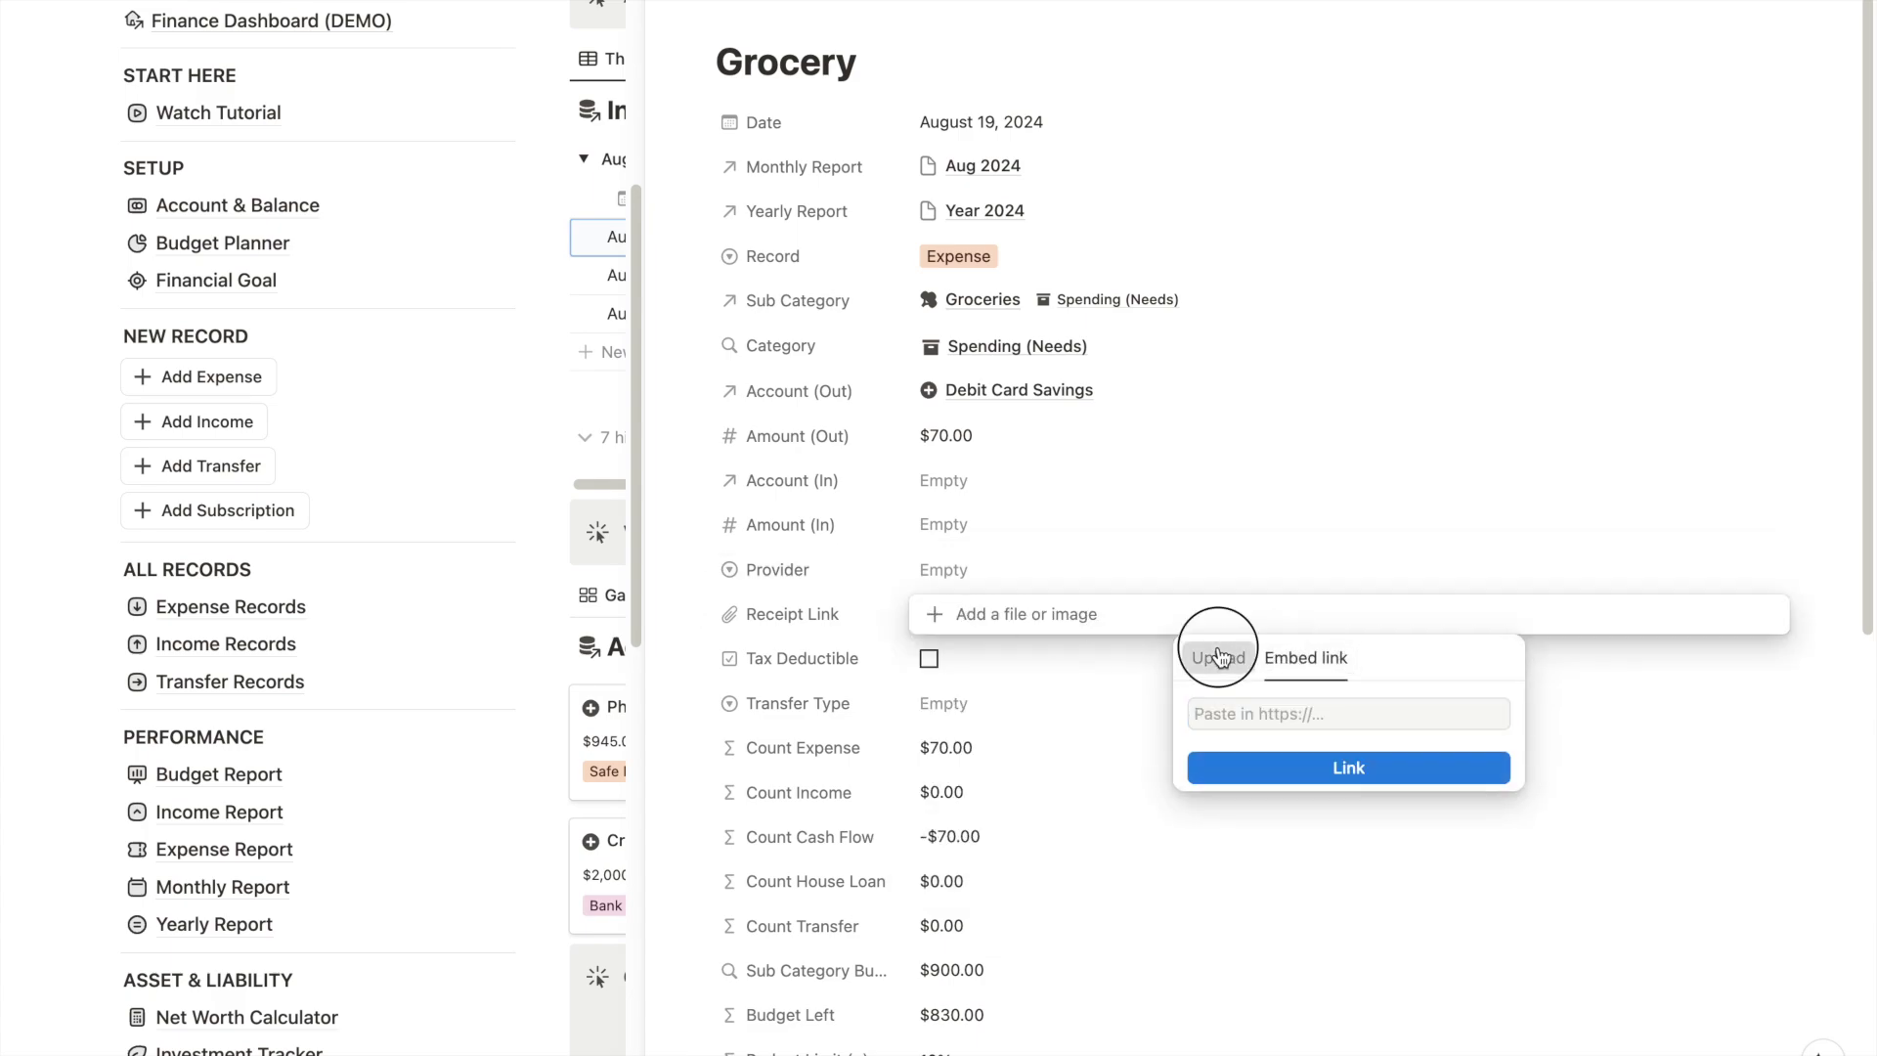
left_click(815, 584)
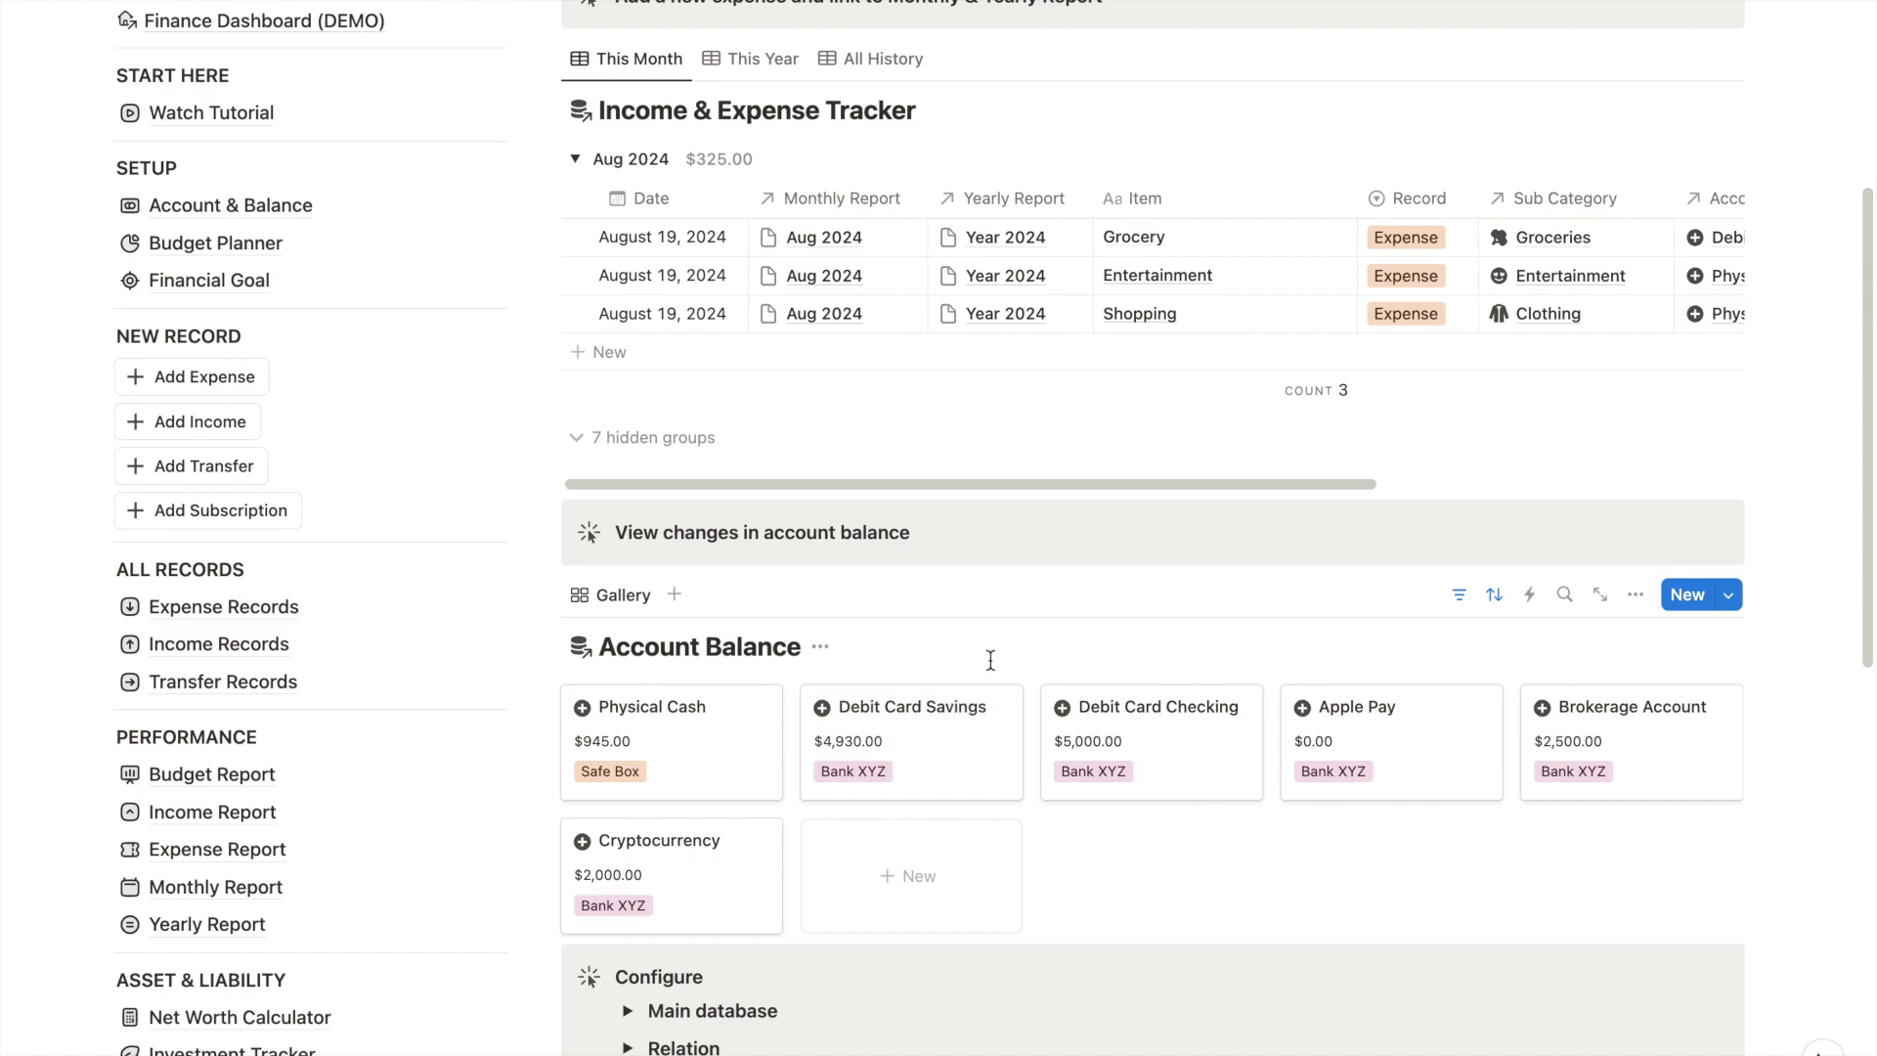
scroll(991, 660, "down", 4)
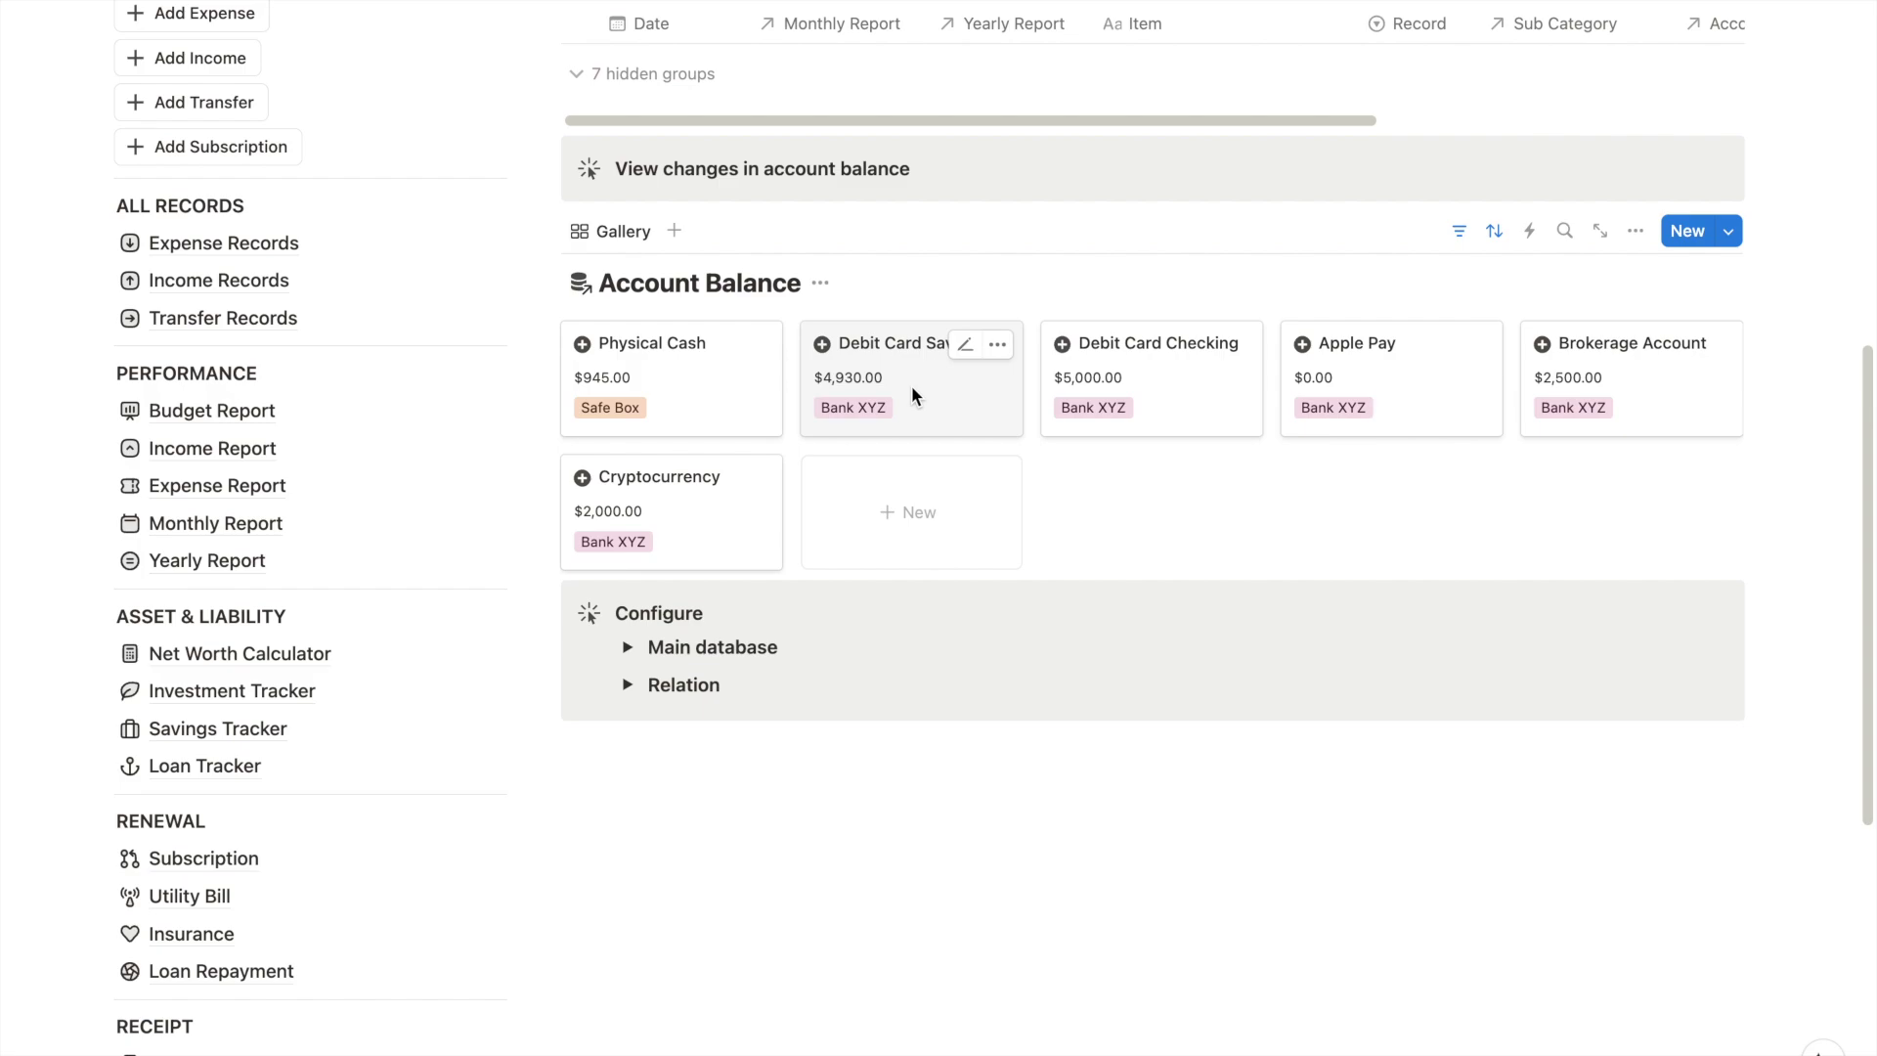
- Open the Expense Report page and scroll down to the Groceries group
mouse_move(181, 506)
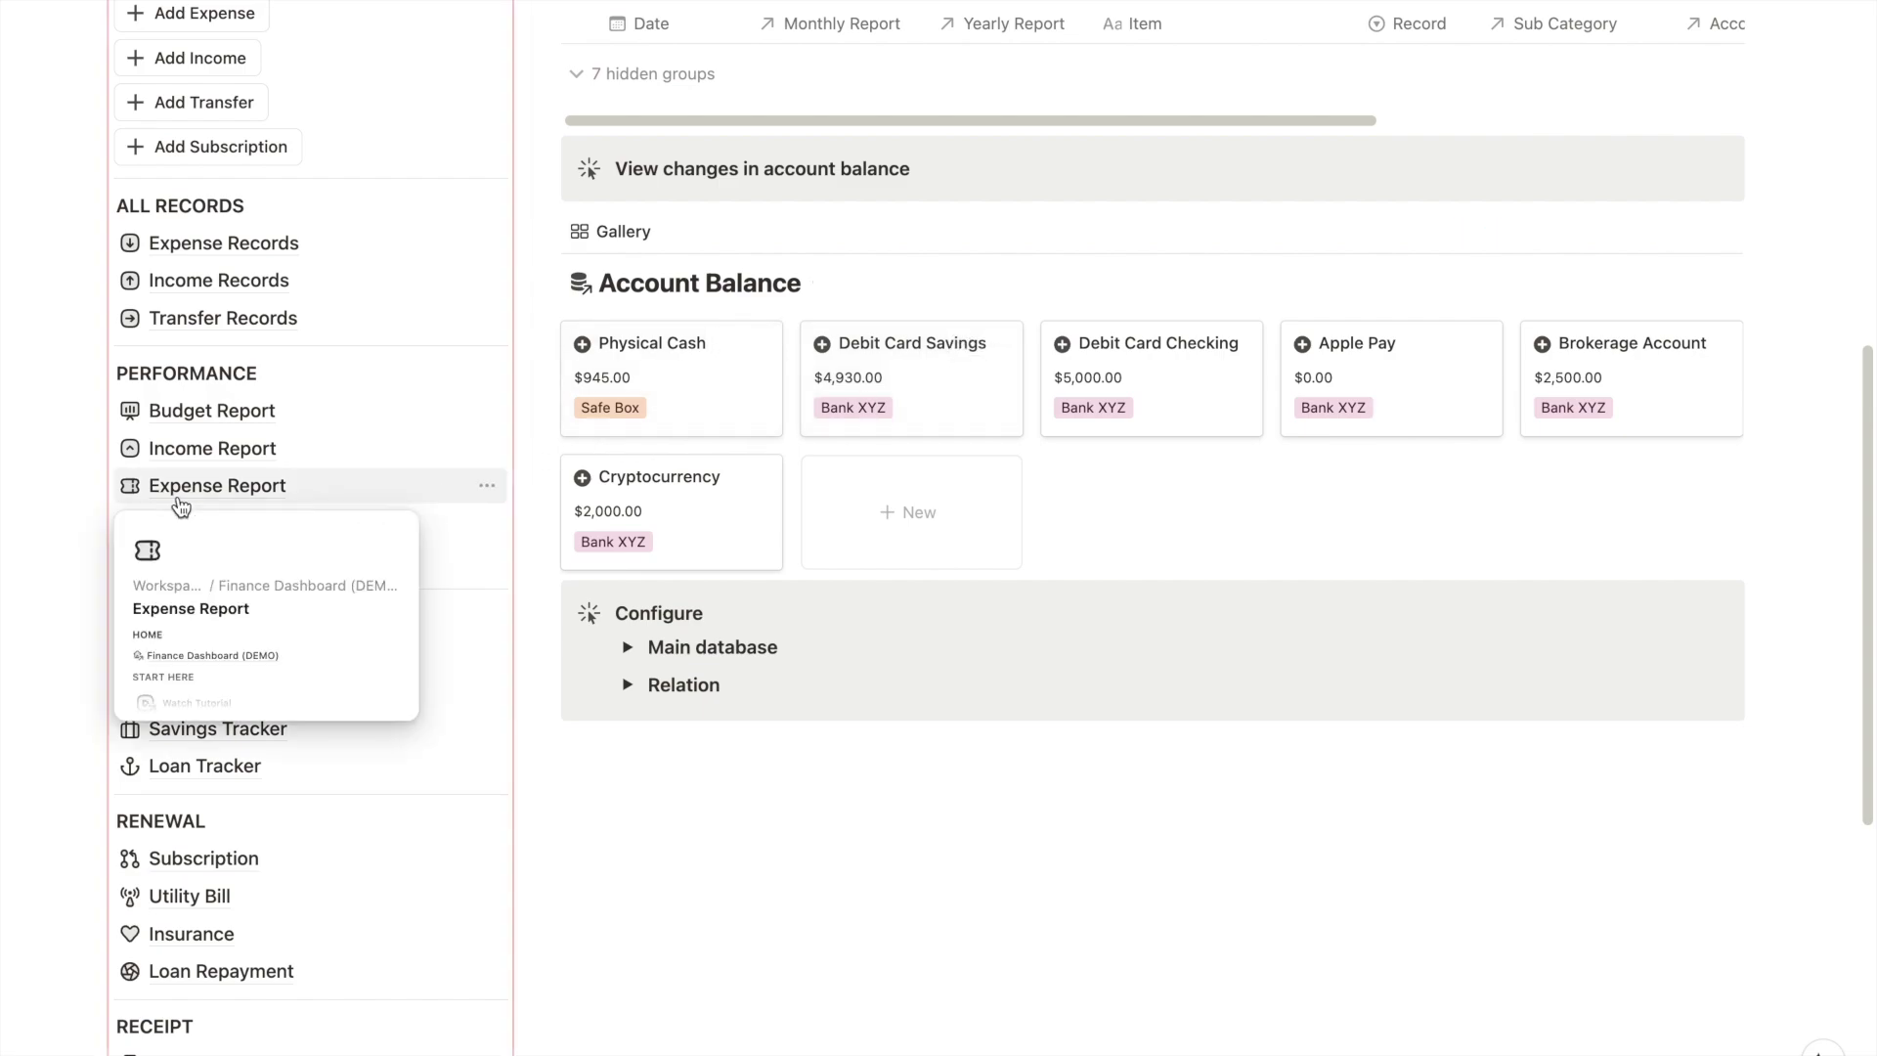
left_click(178, 490)
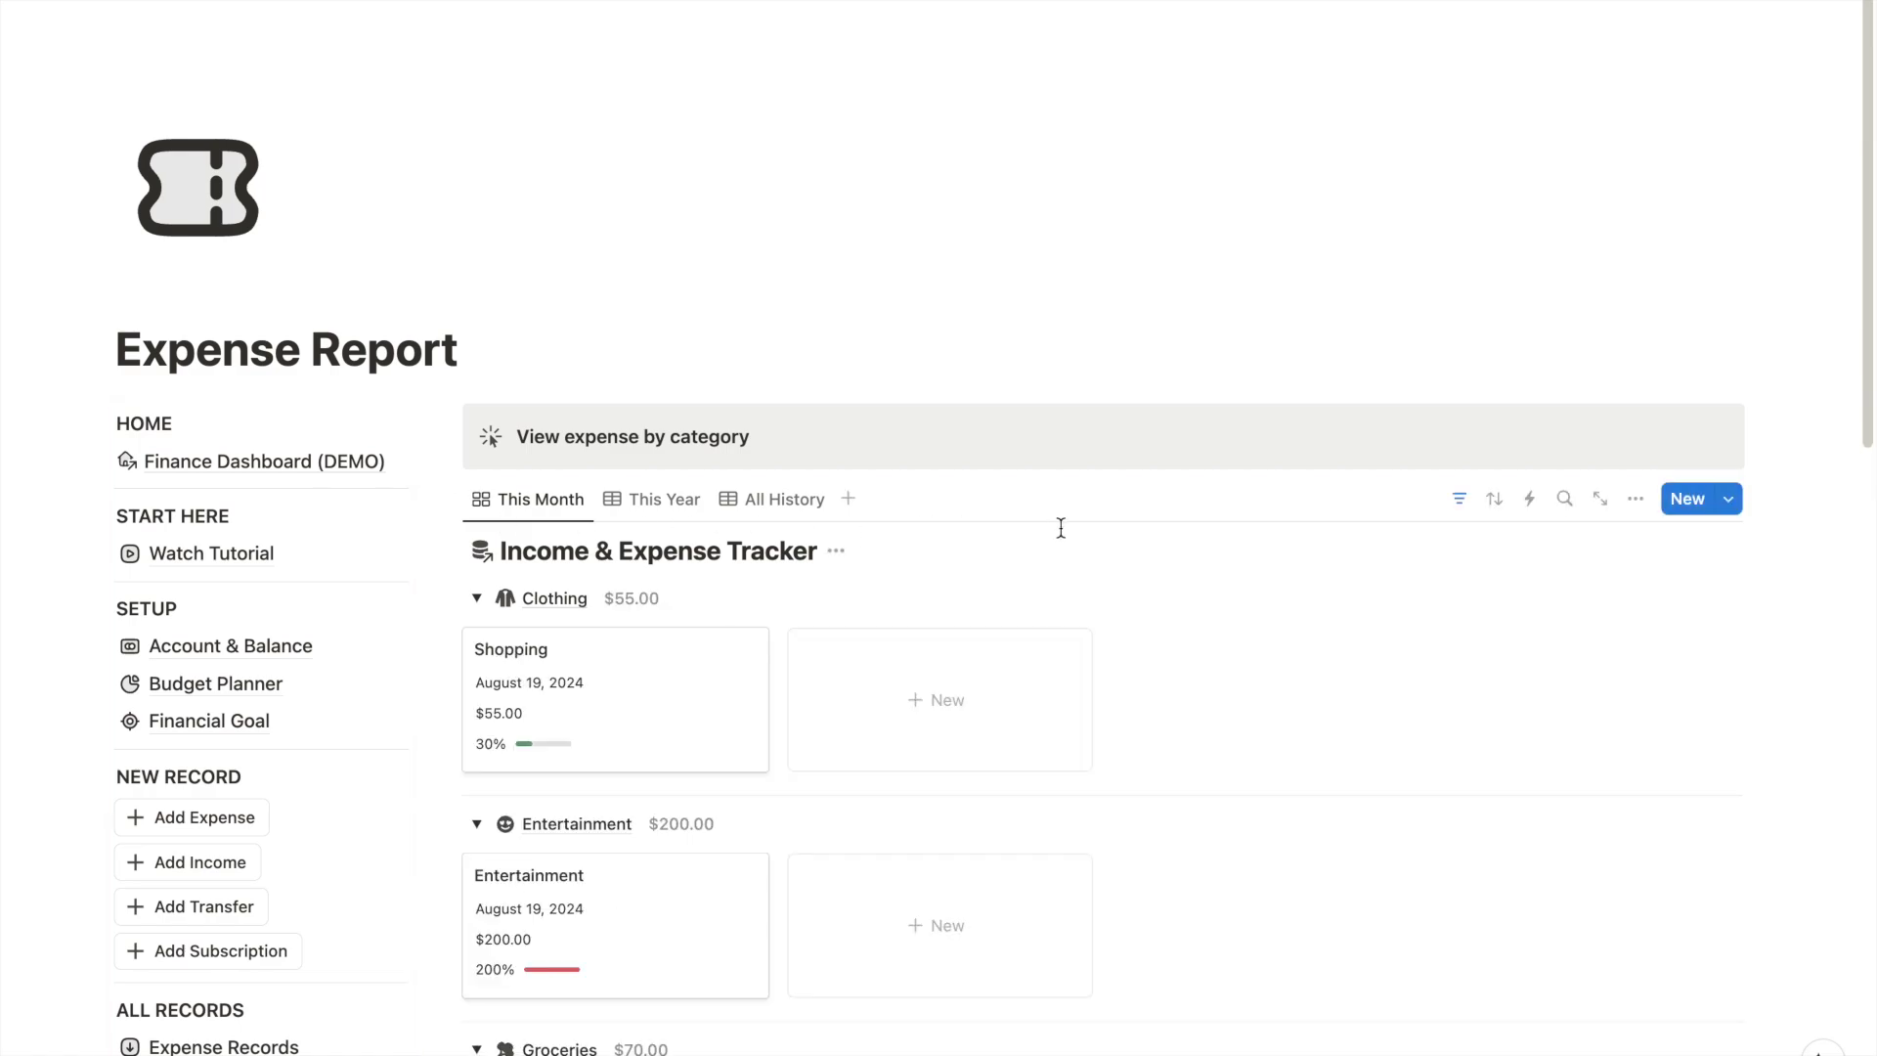
scroll(1061, 527, "down", 2)
scroll(712, 566, "down", 2)
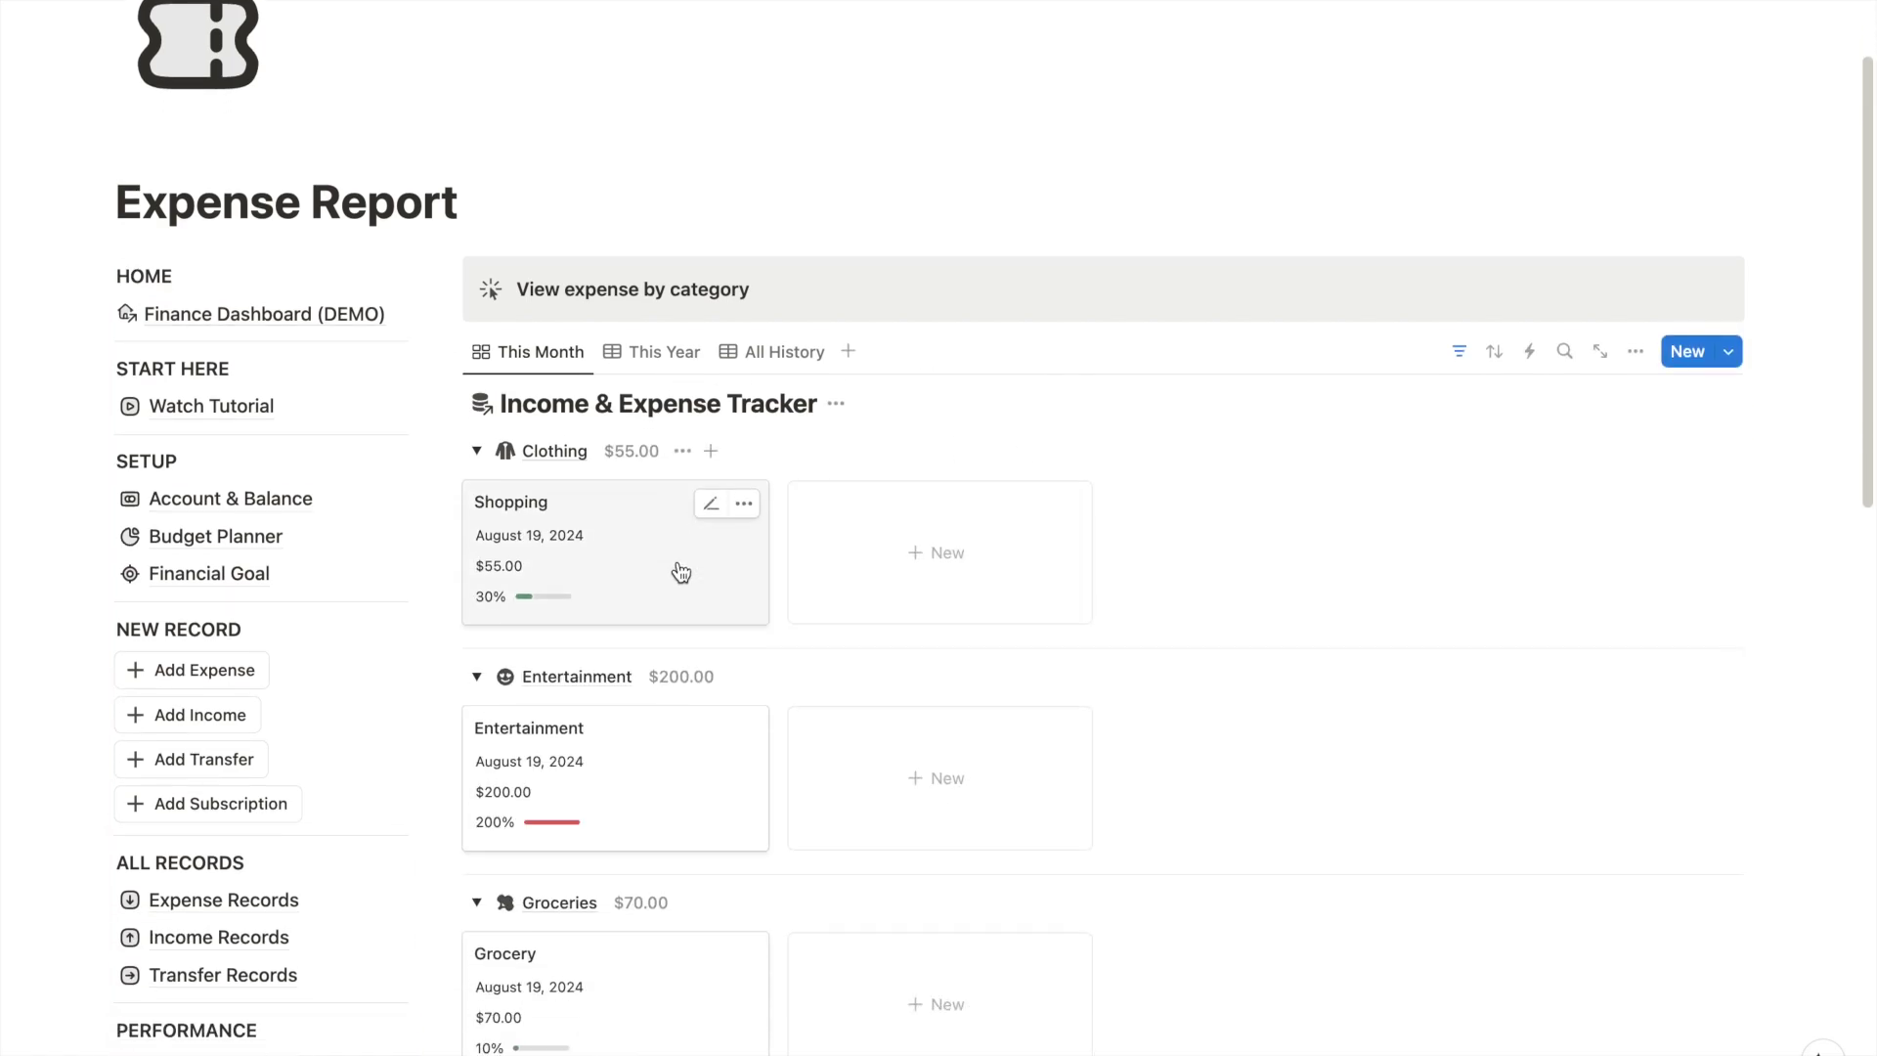
scroll(645, 723, "down", 1)
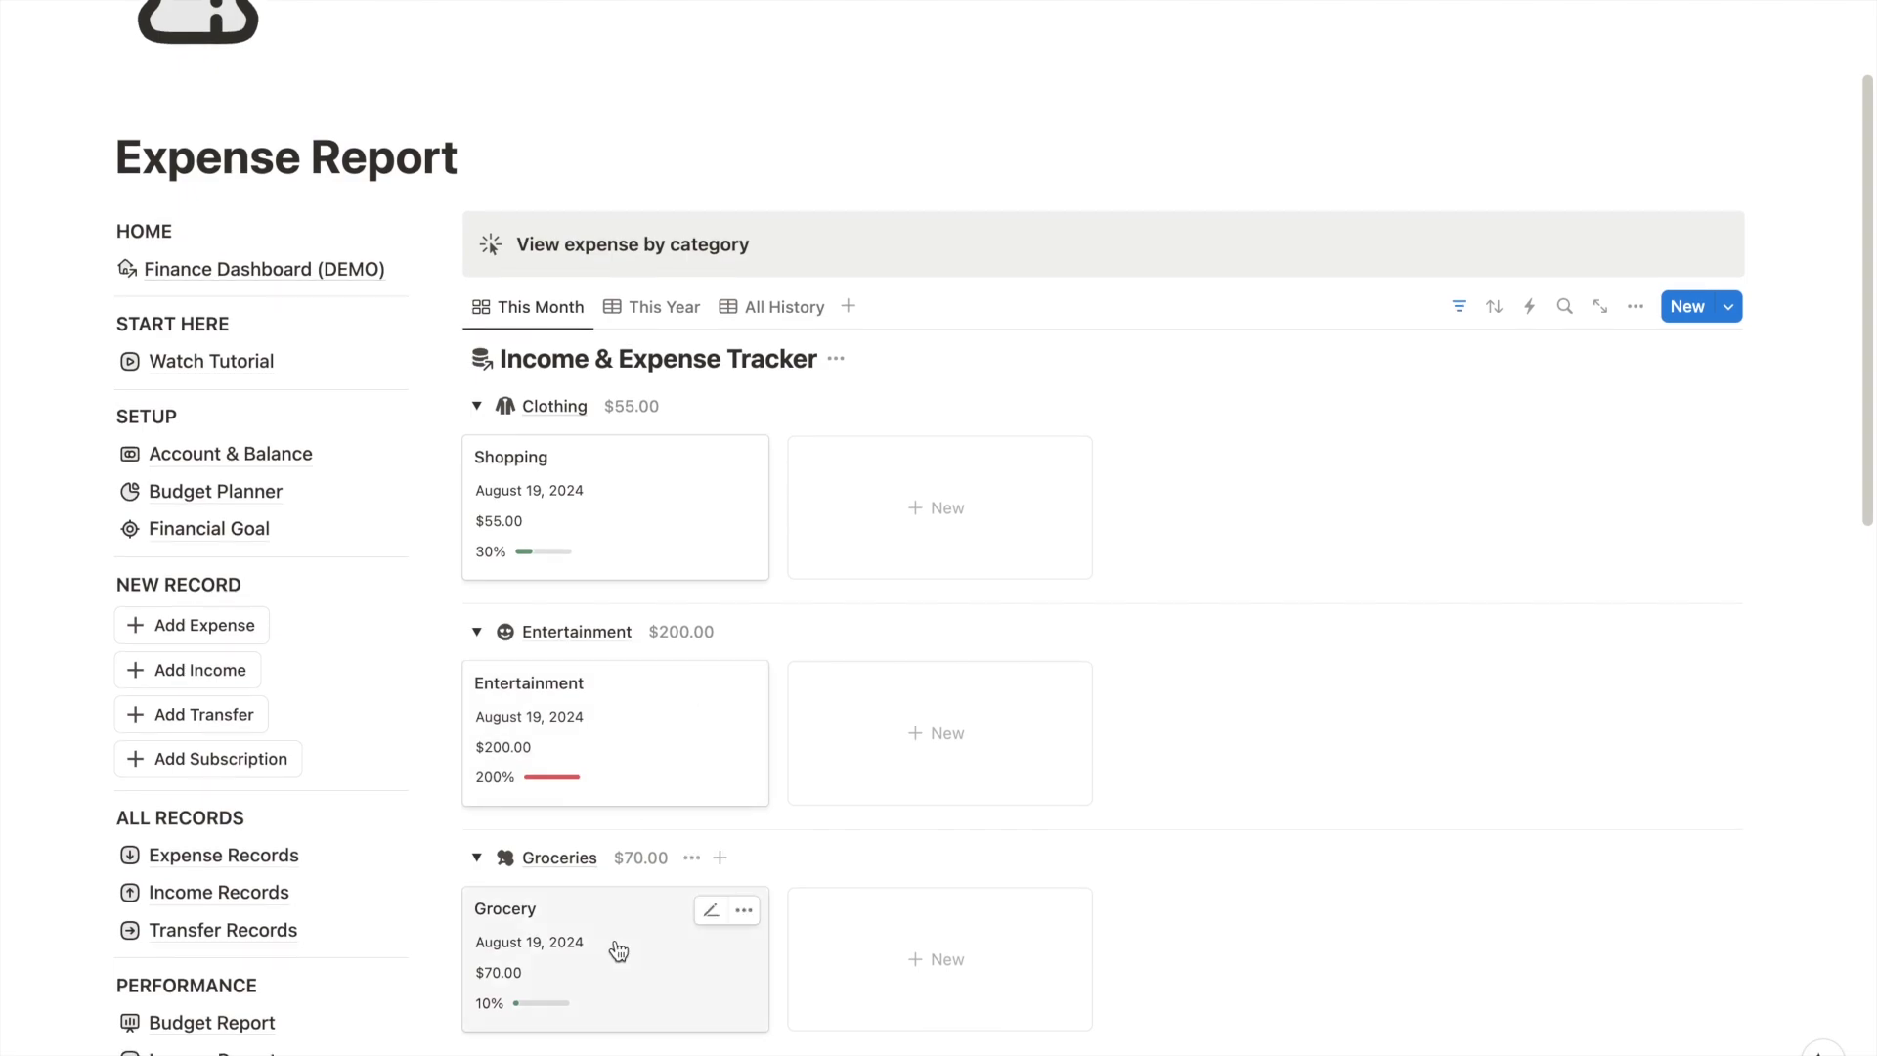
scroll(617, 950, "down", 1)
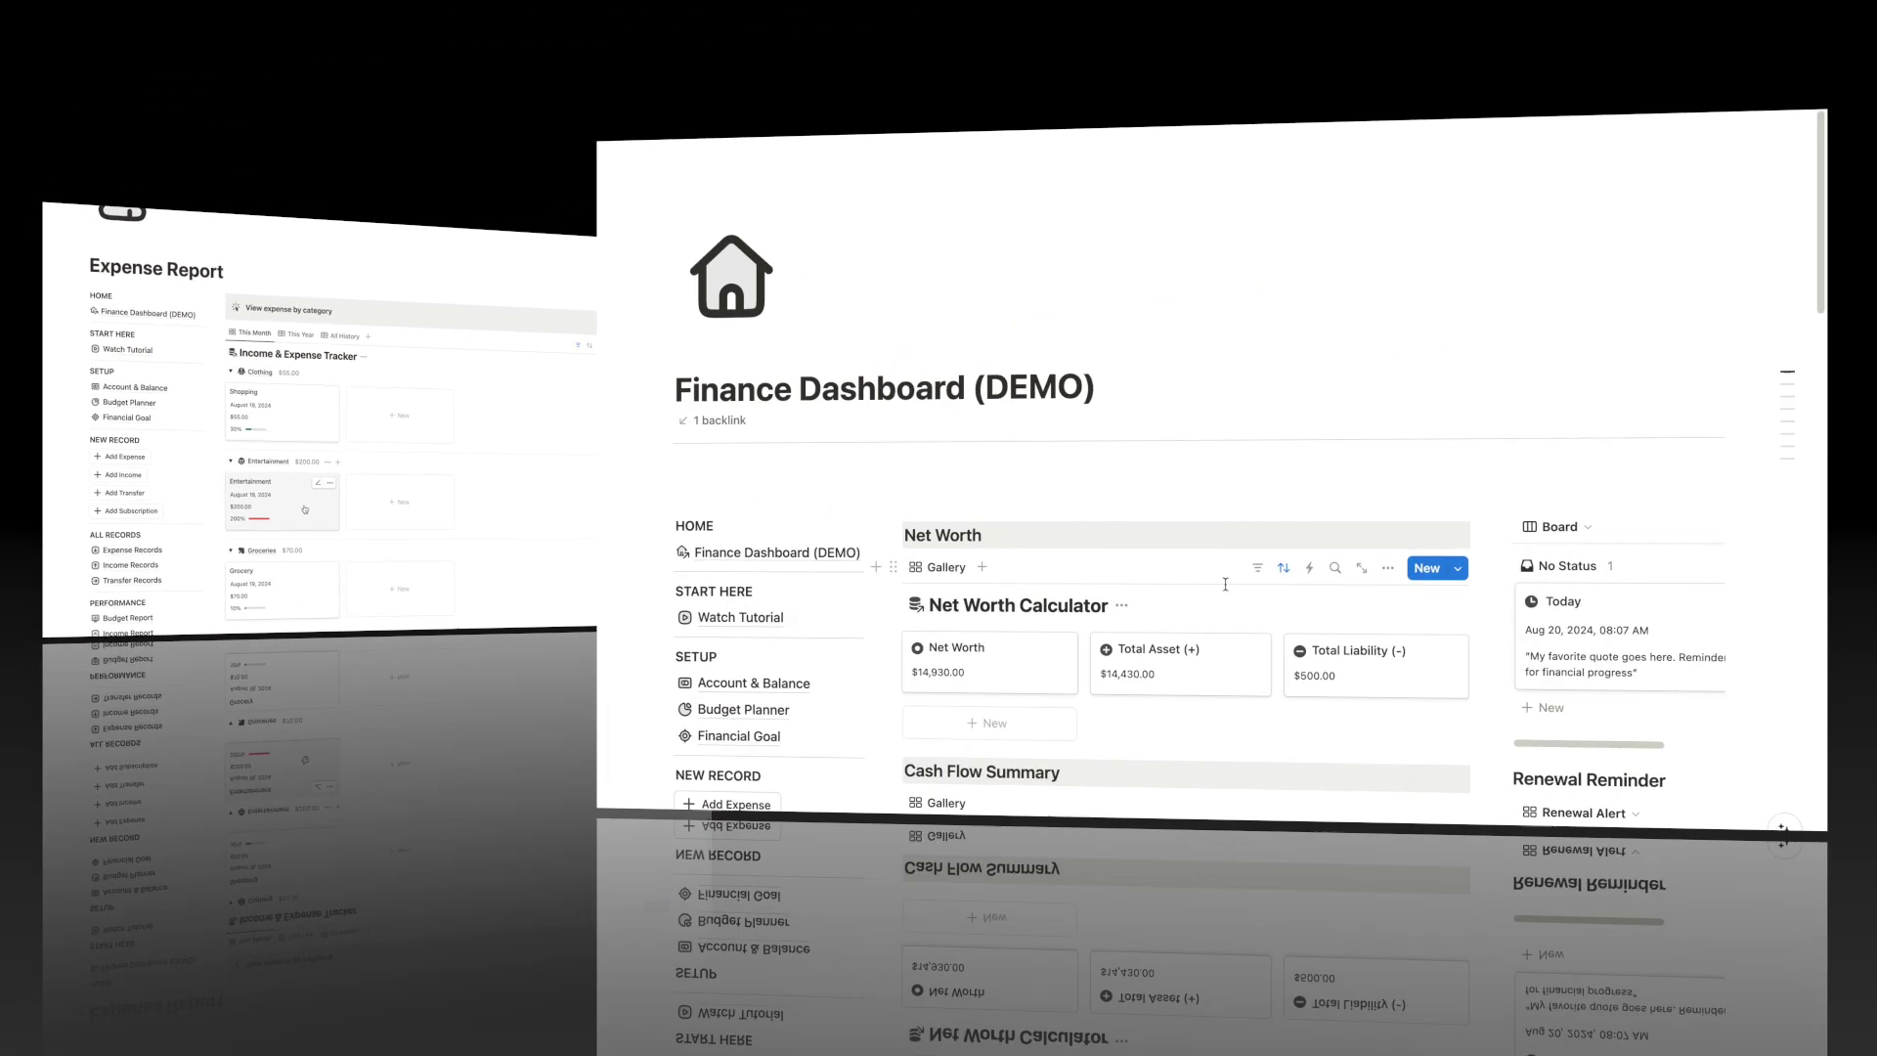
- Start a new income record titled 'Freelancing'
scroll(997, 697, "down", 1)
scroll(996, 697, "down", 10)
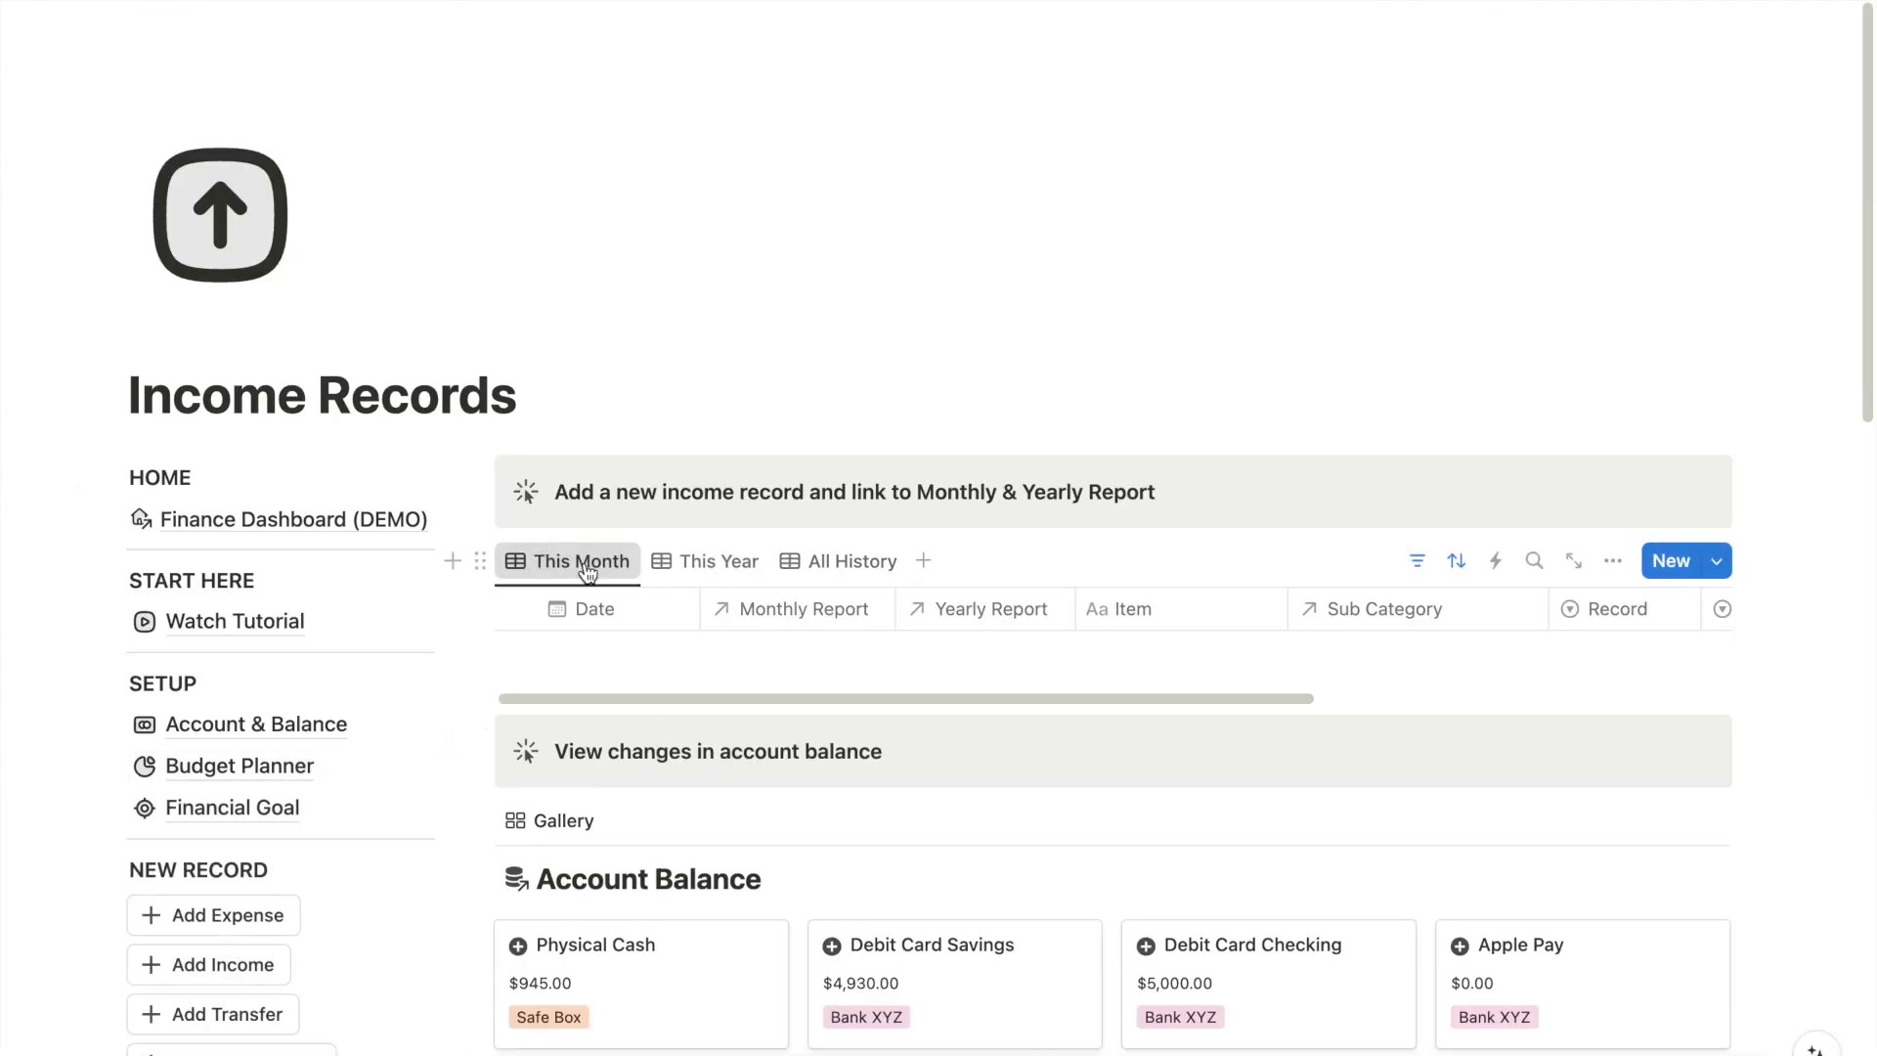
left_click(1681, 572)
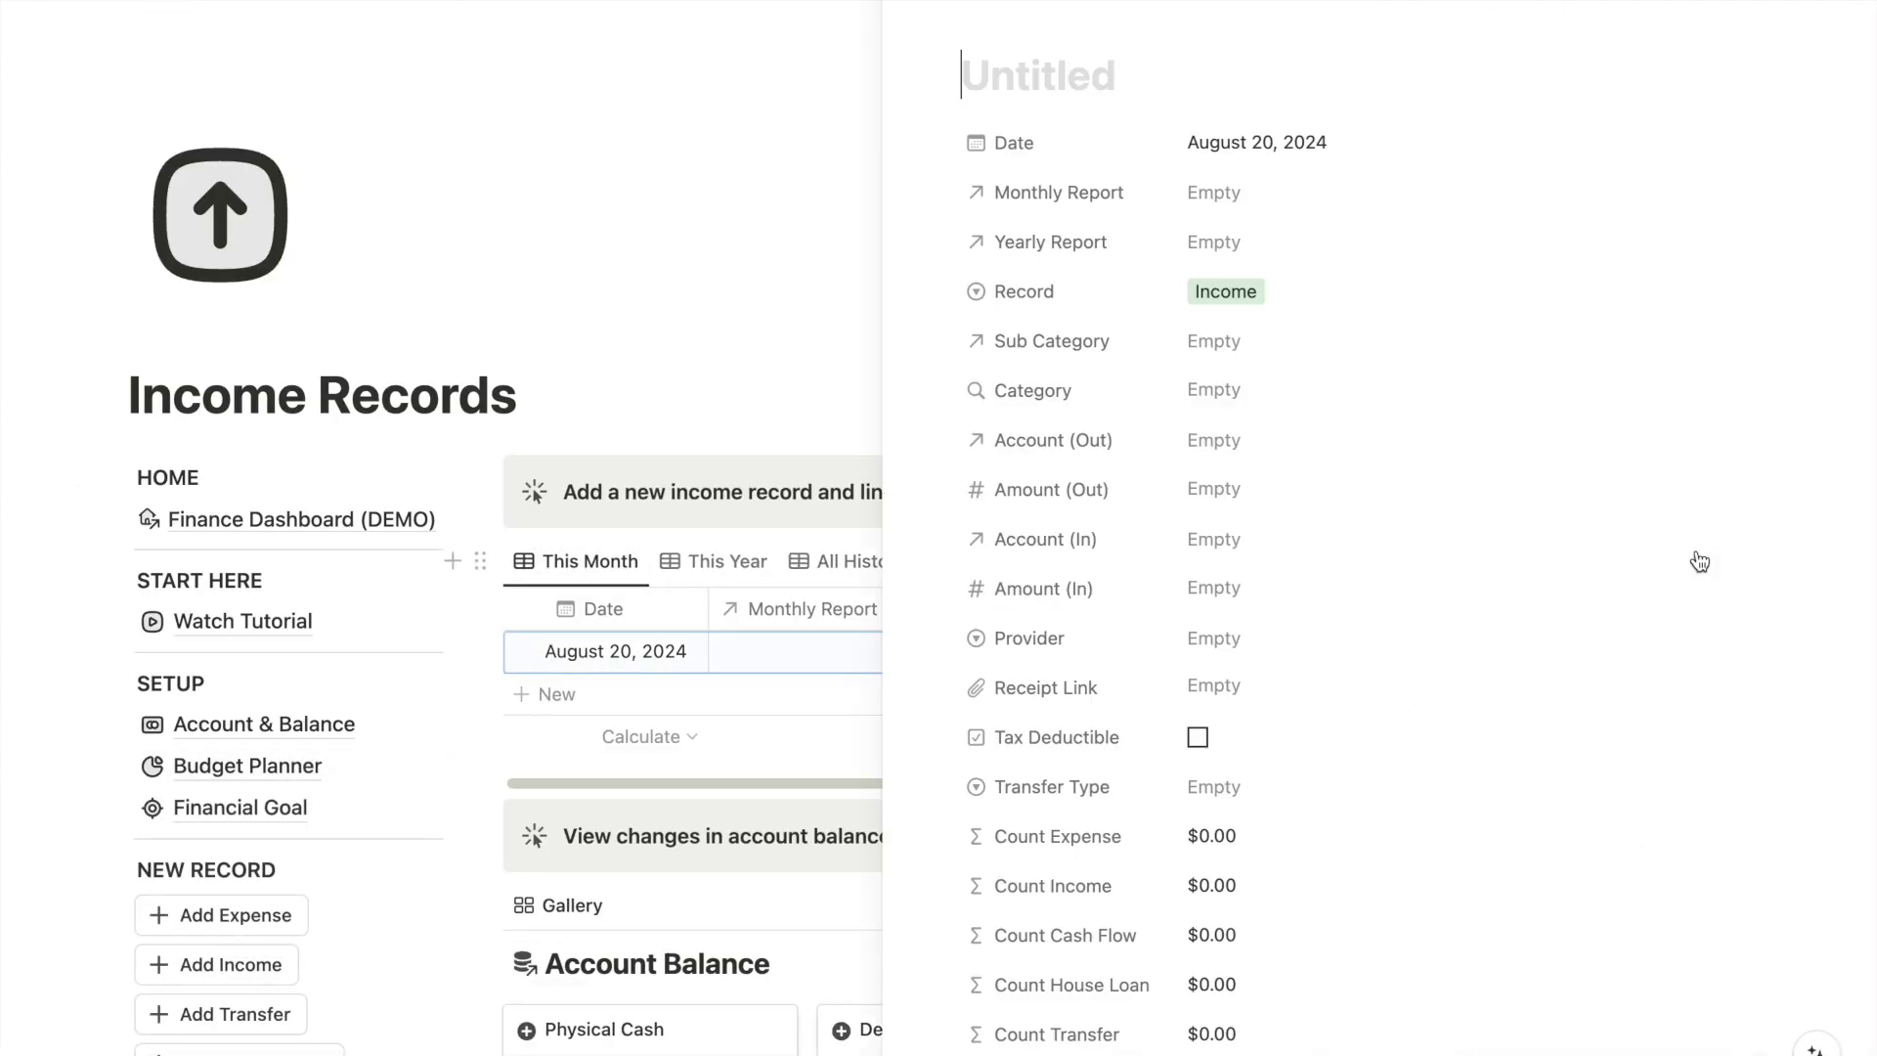
type("Freelancing")
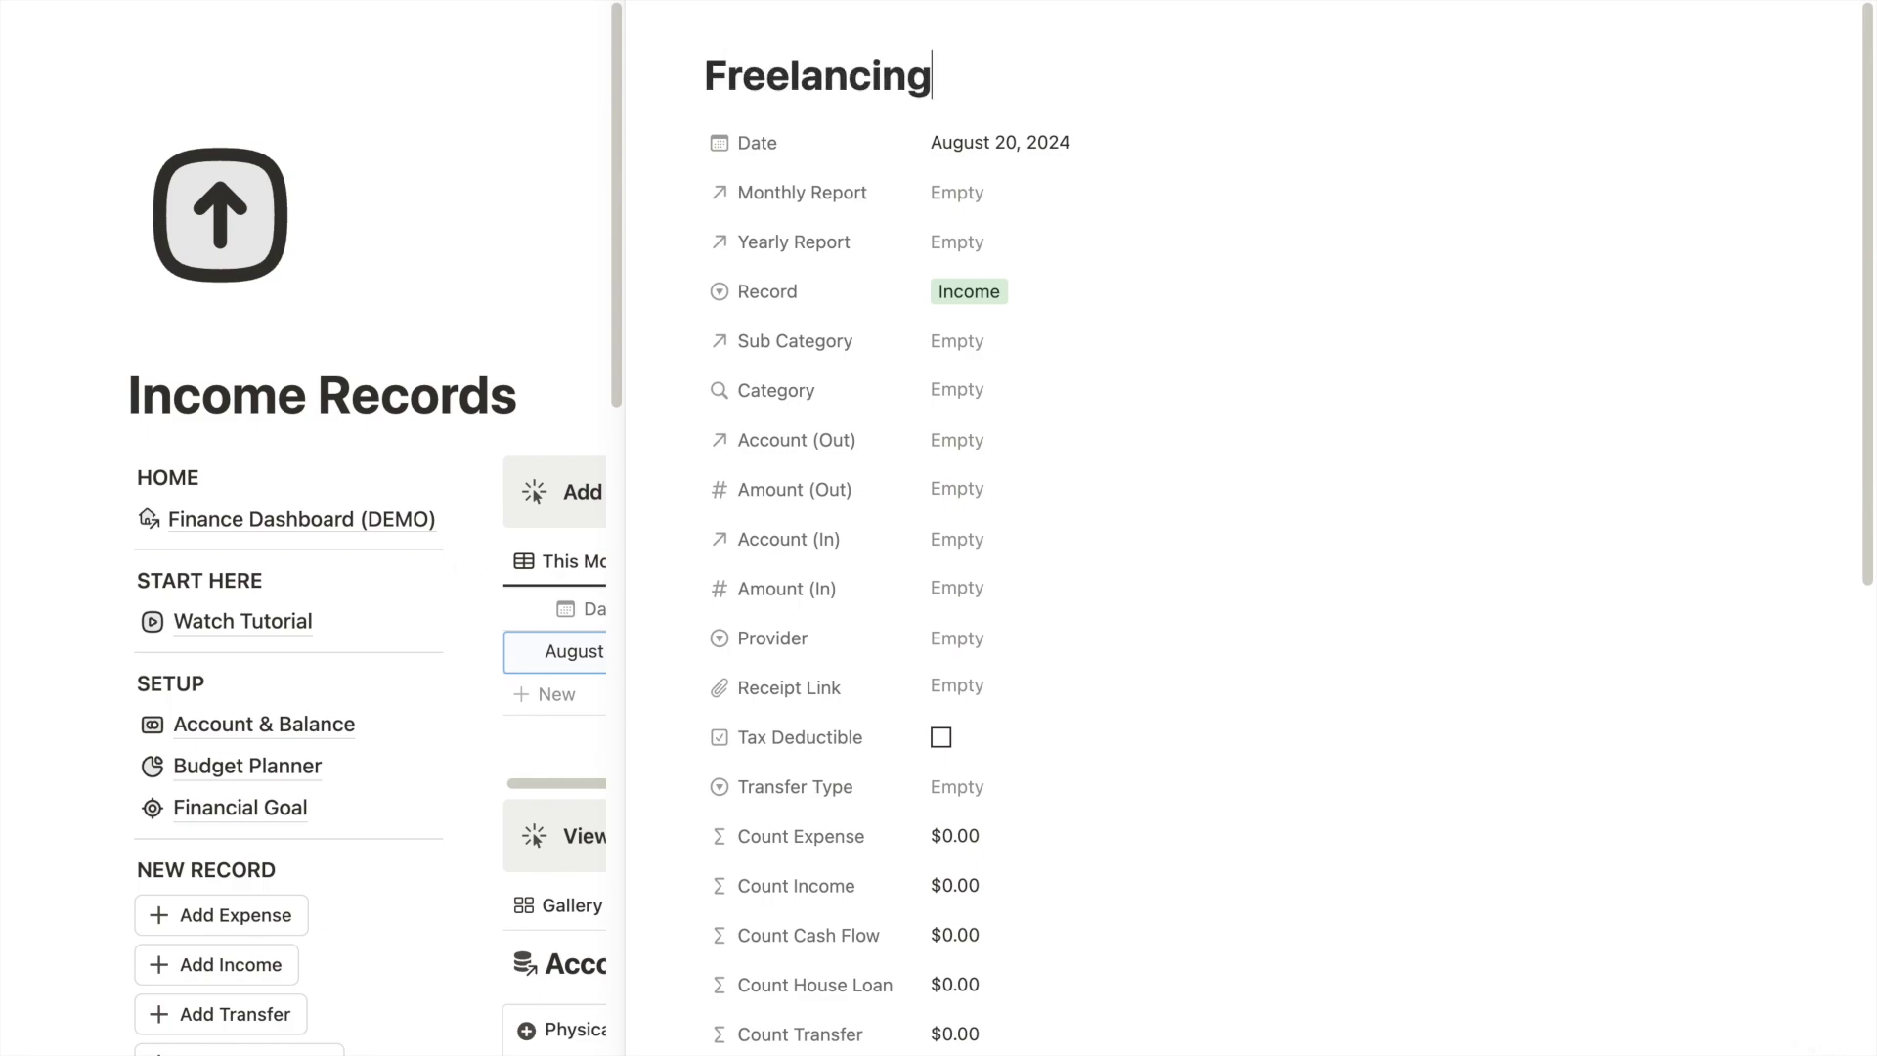
- Link the Freelancing income to the Aug 2024 monthly and Year 2024 yearly reports
left_click(1197, 204)
type("aug")
key("Return")
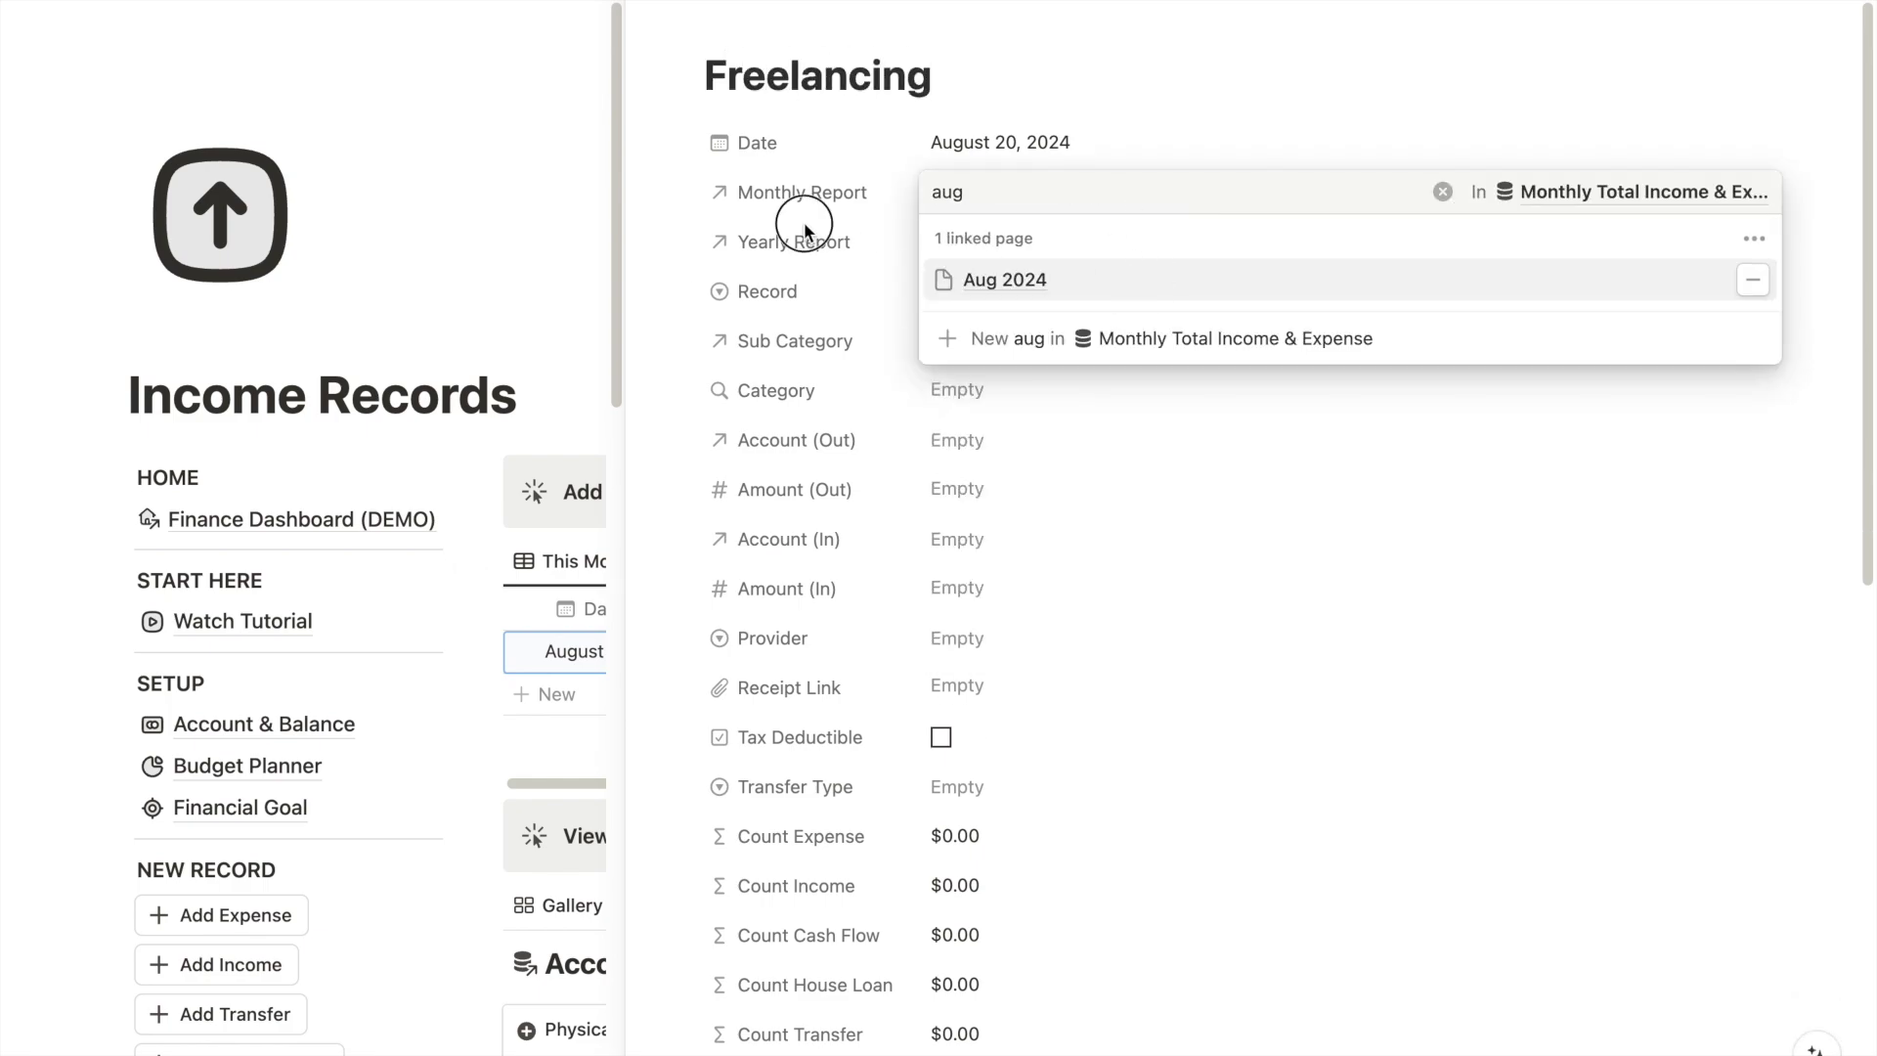
left_click(977, 241)
type("2024")
key("Return")
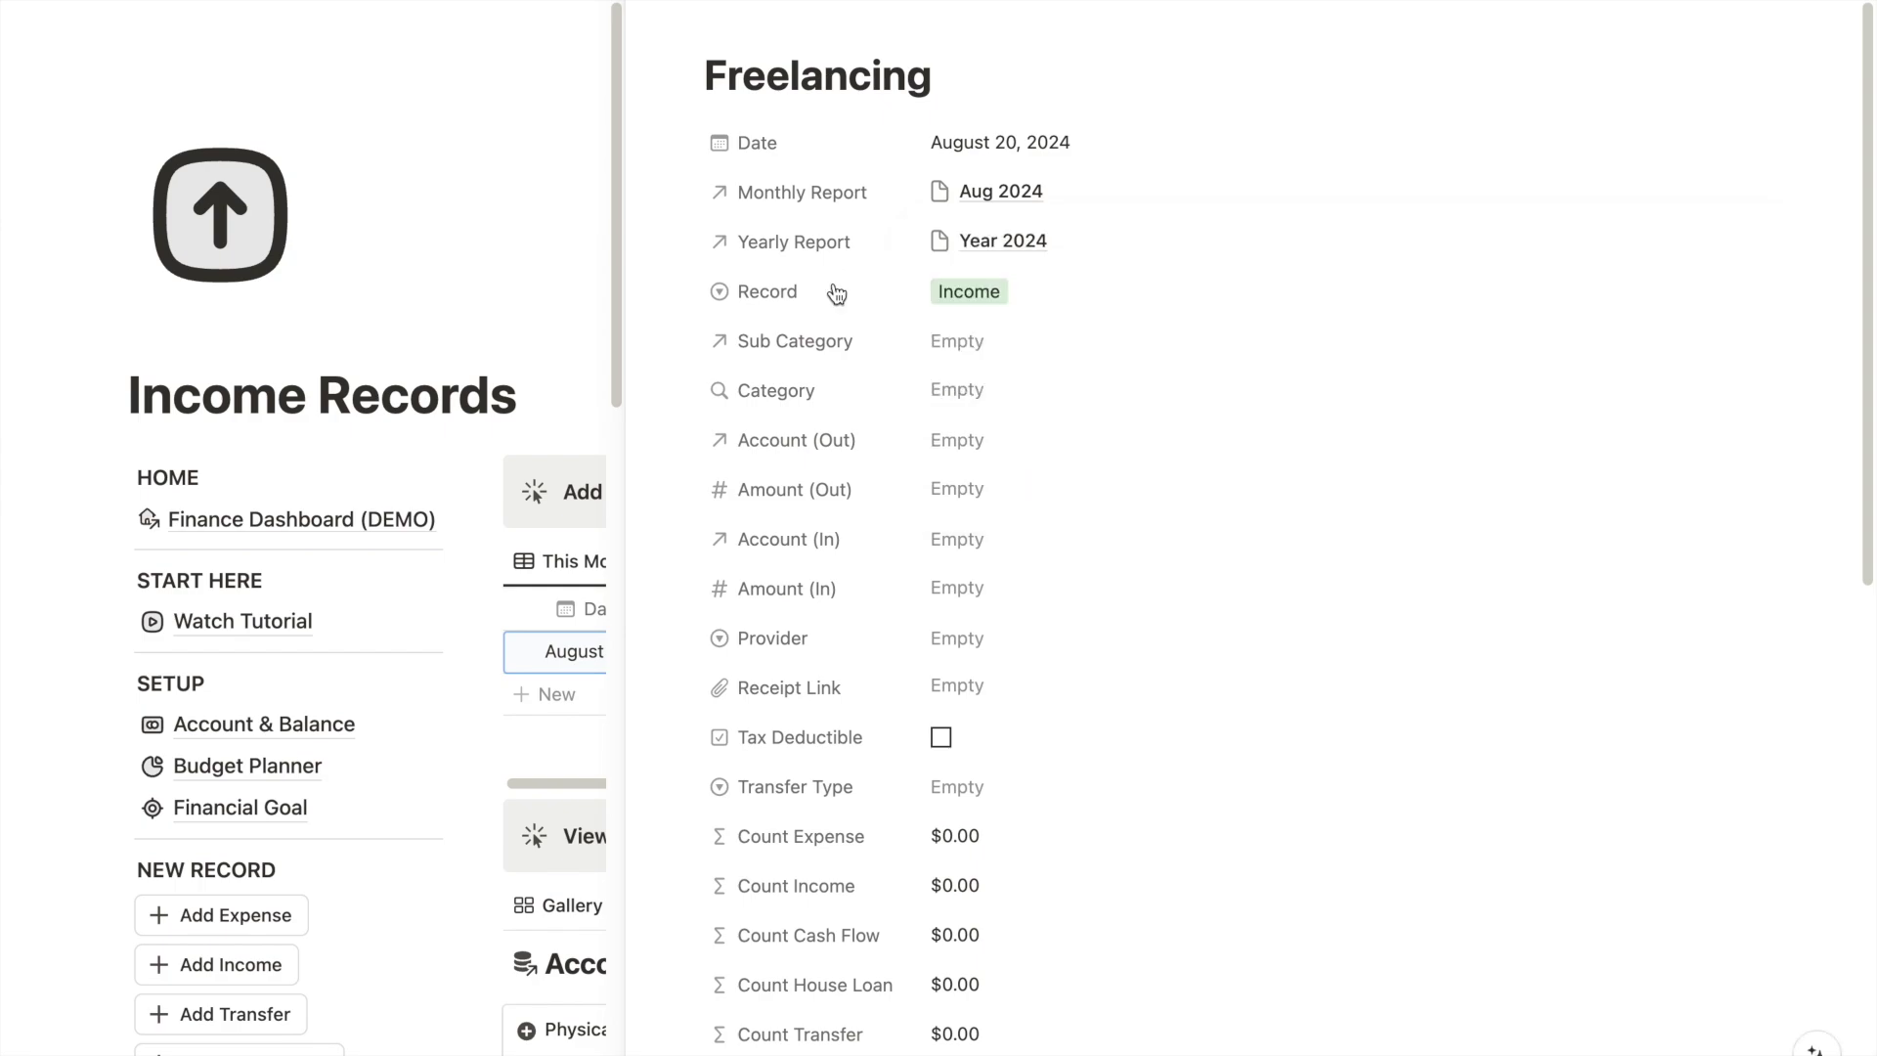
- Set sub category Freelancing and receiving account Debit Card Savings
left_click(967, 340)
type("free")
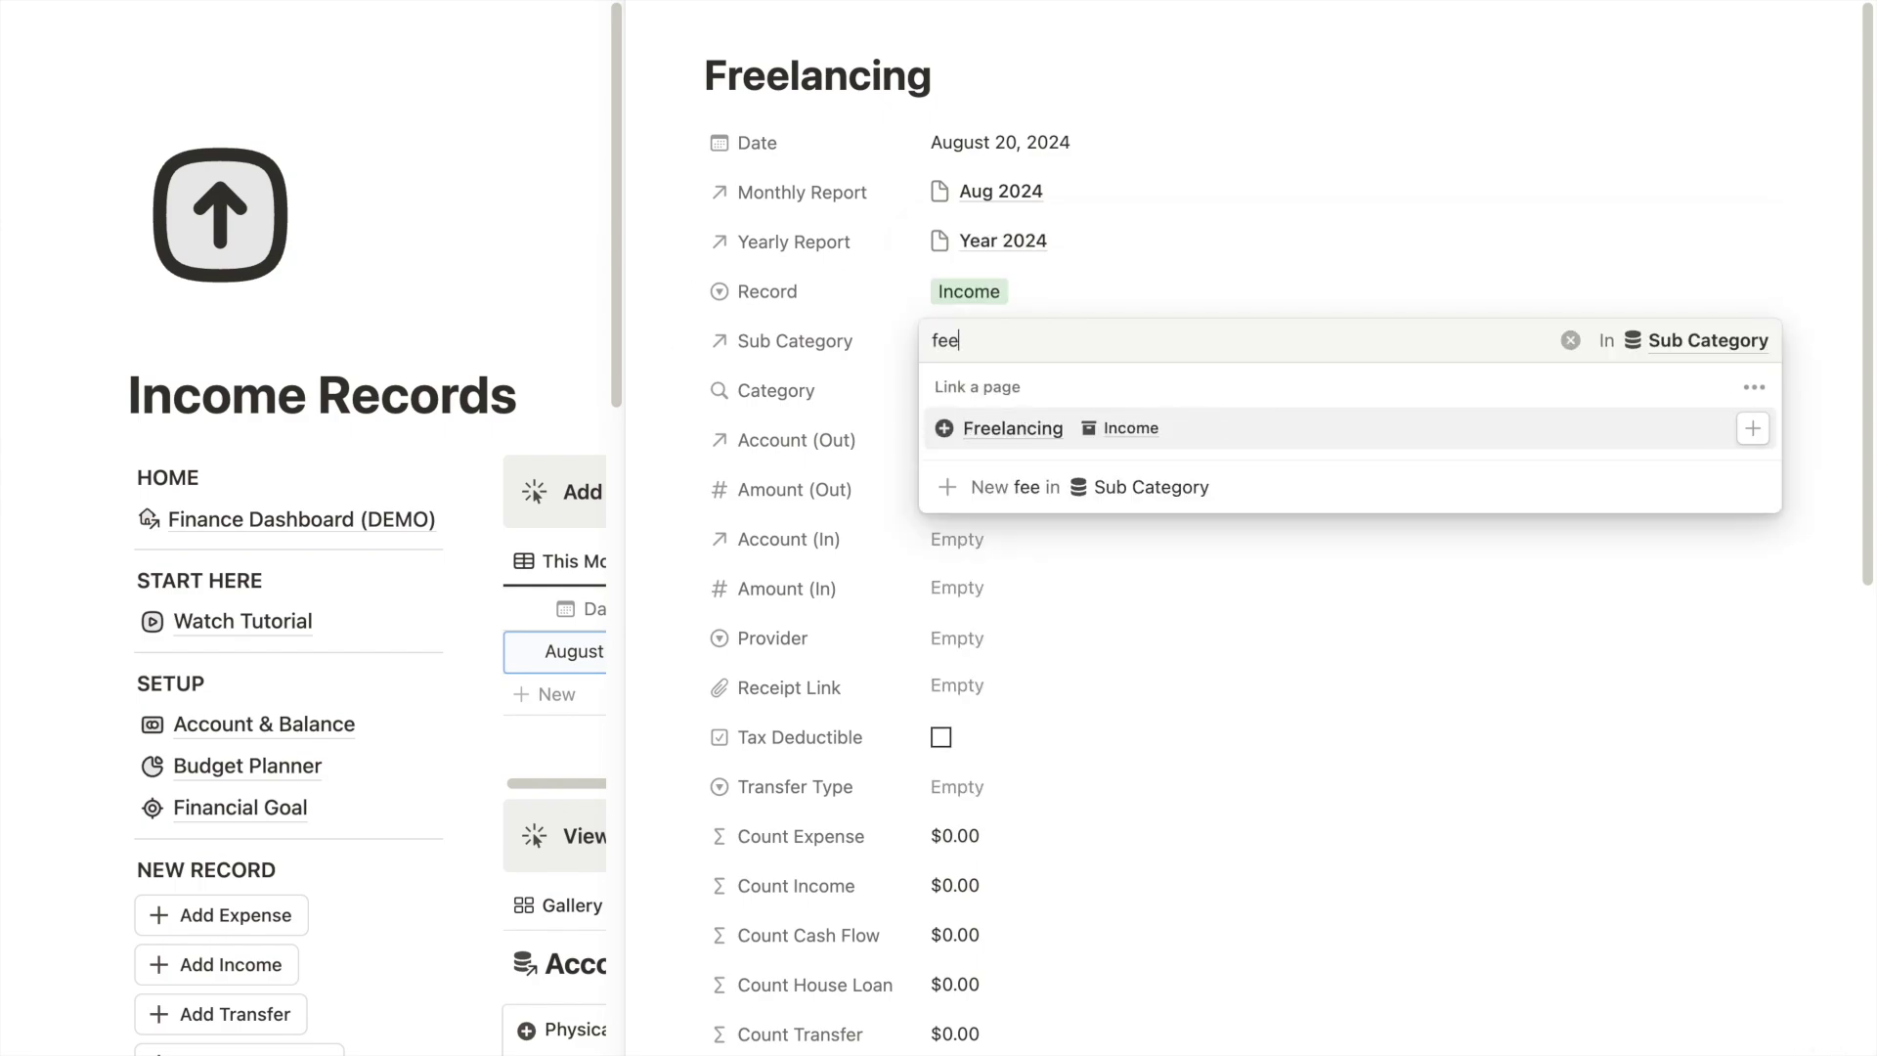
left_click(1026, 425)
left_click(841, 383)
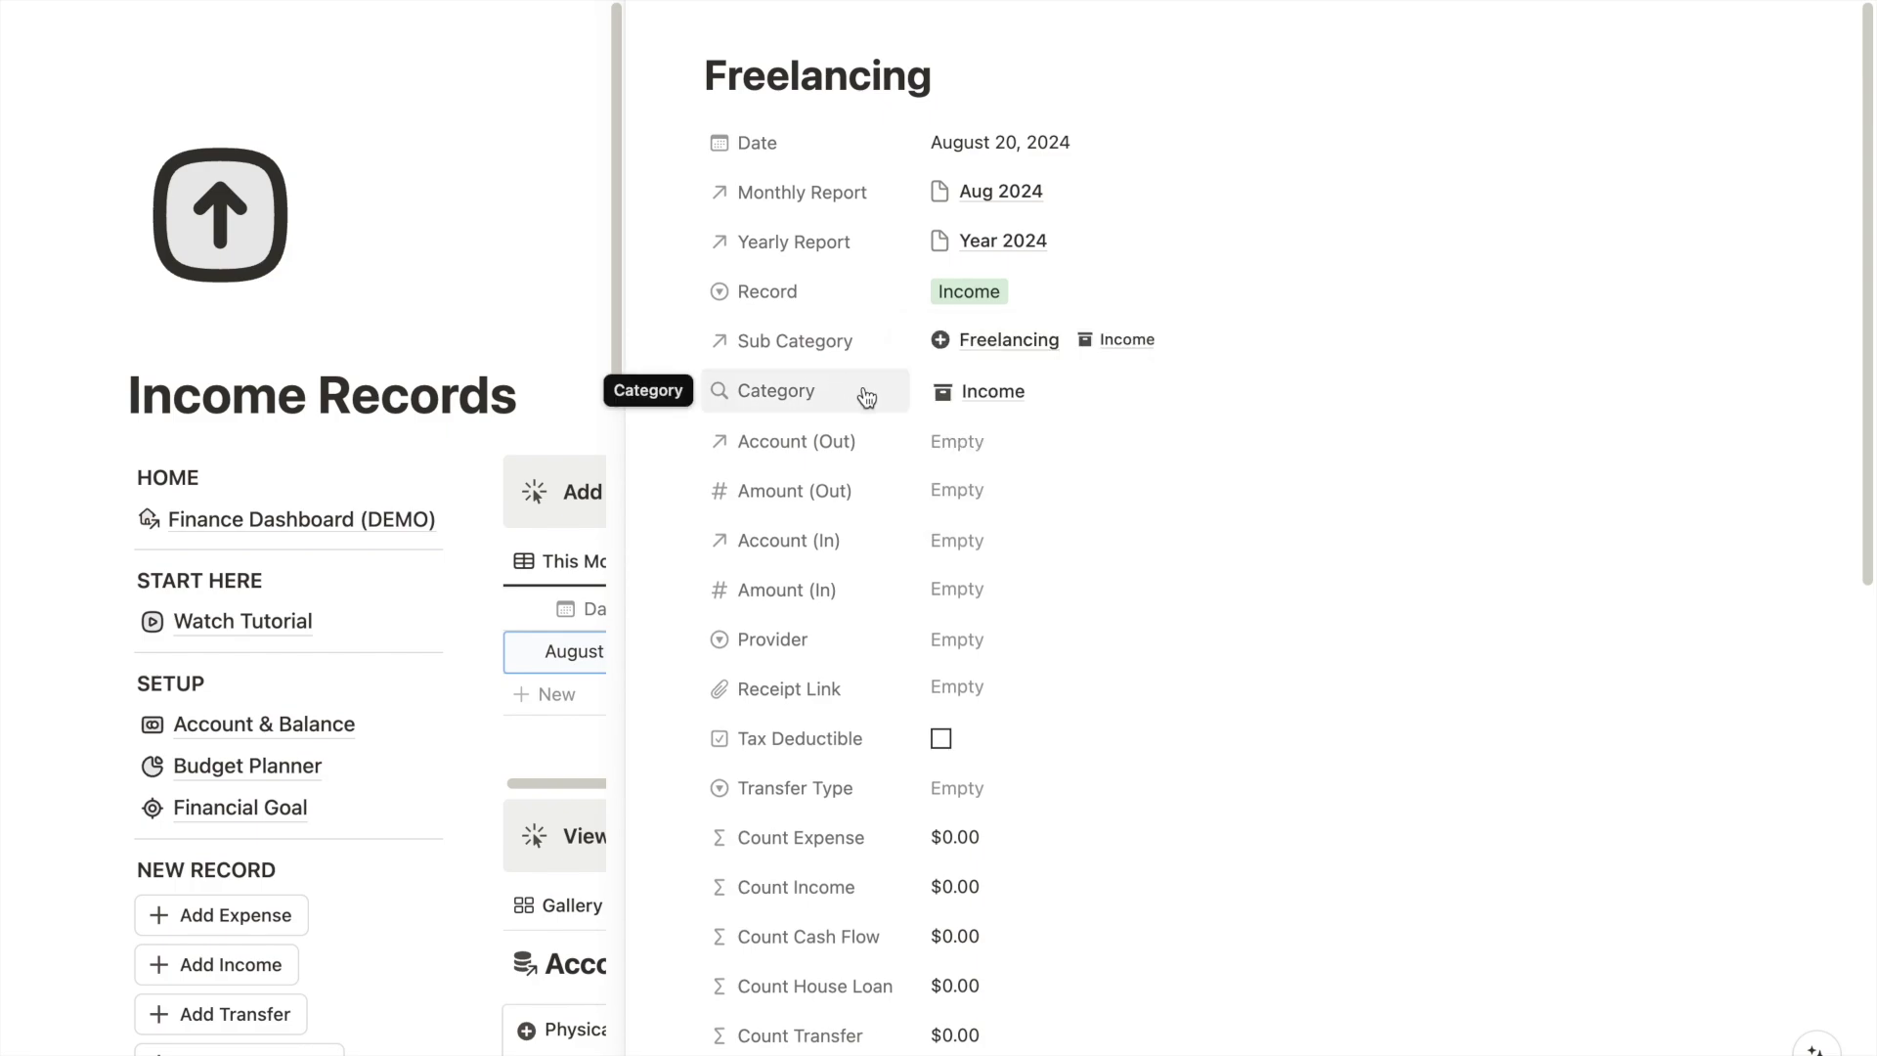
left_click(961, 545)
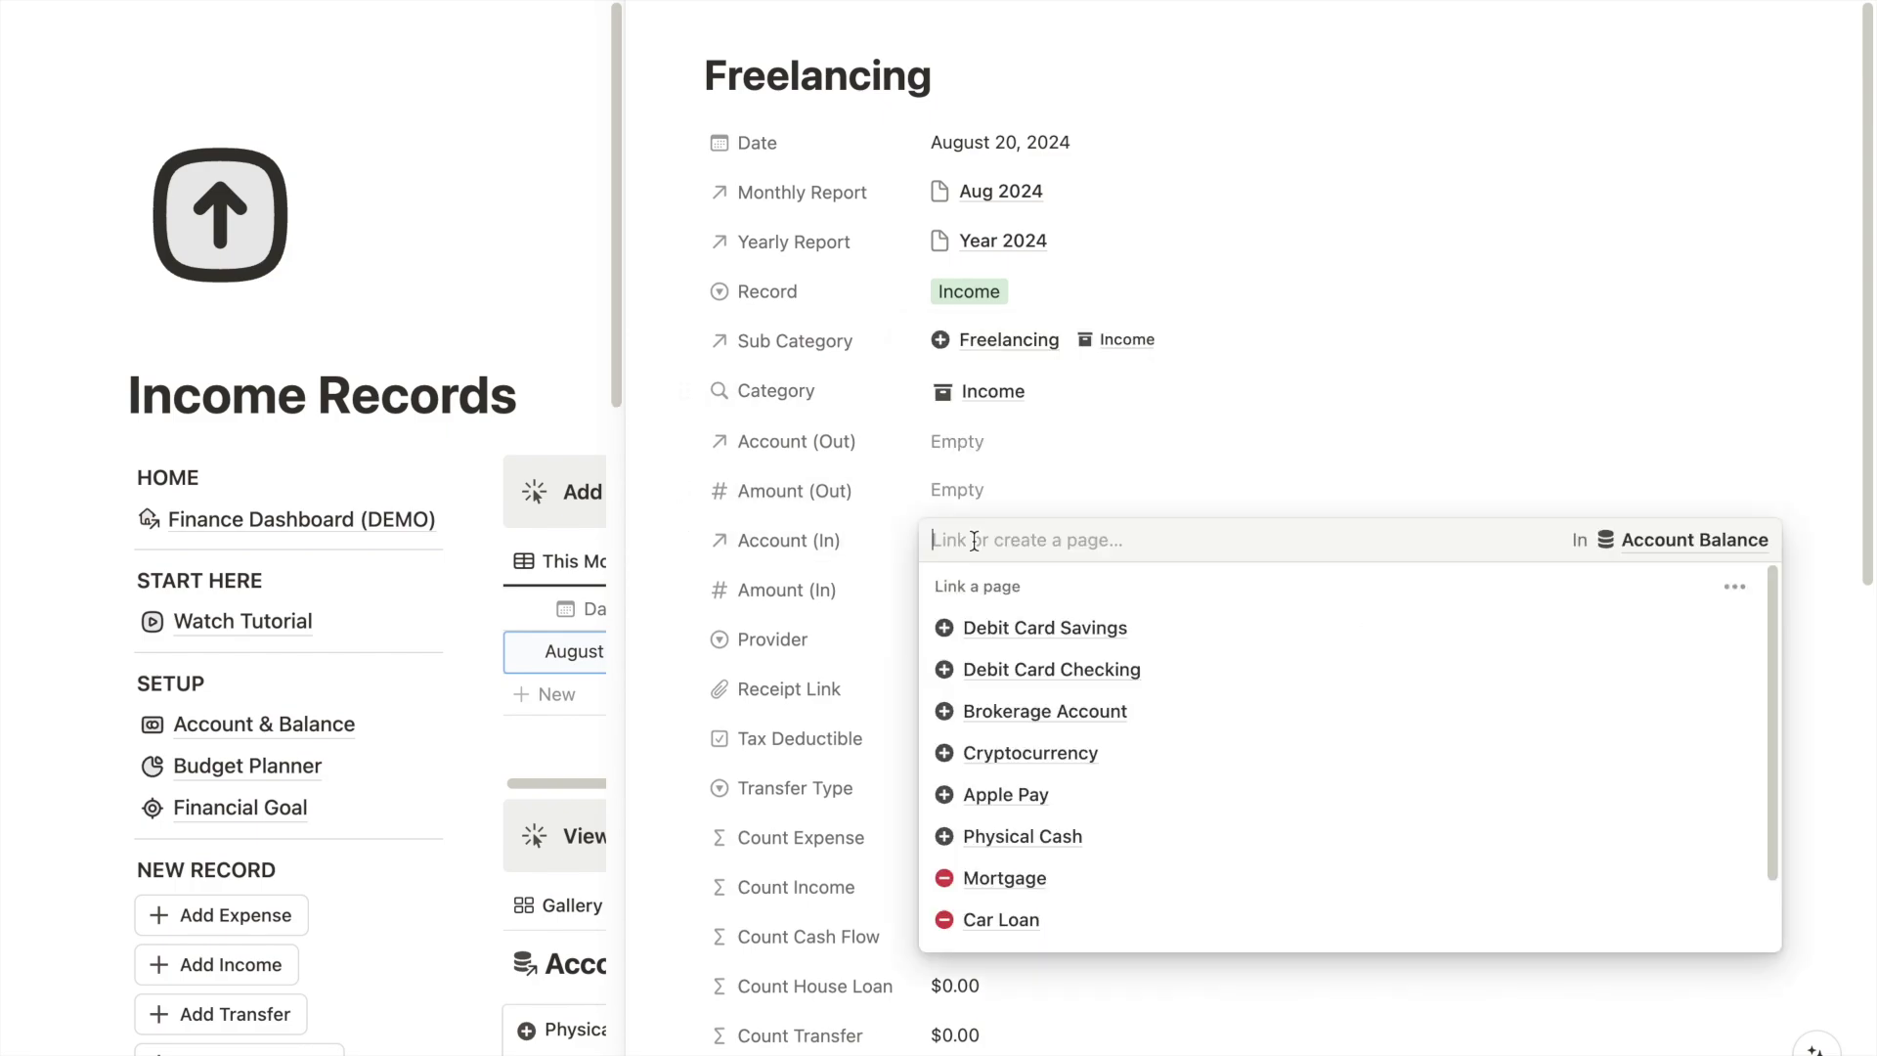
left_click(1068, 633)
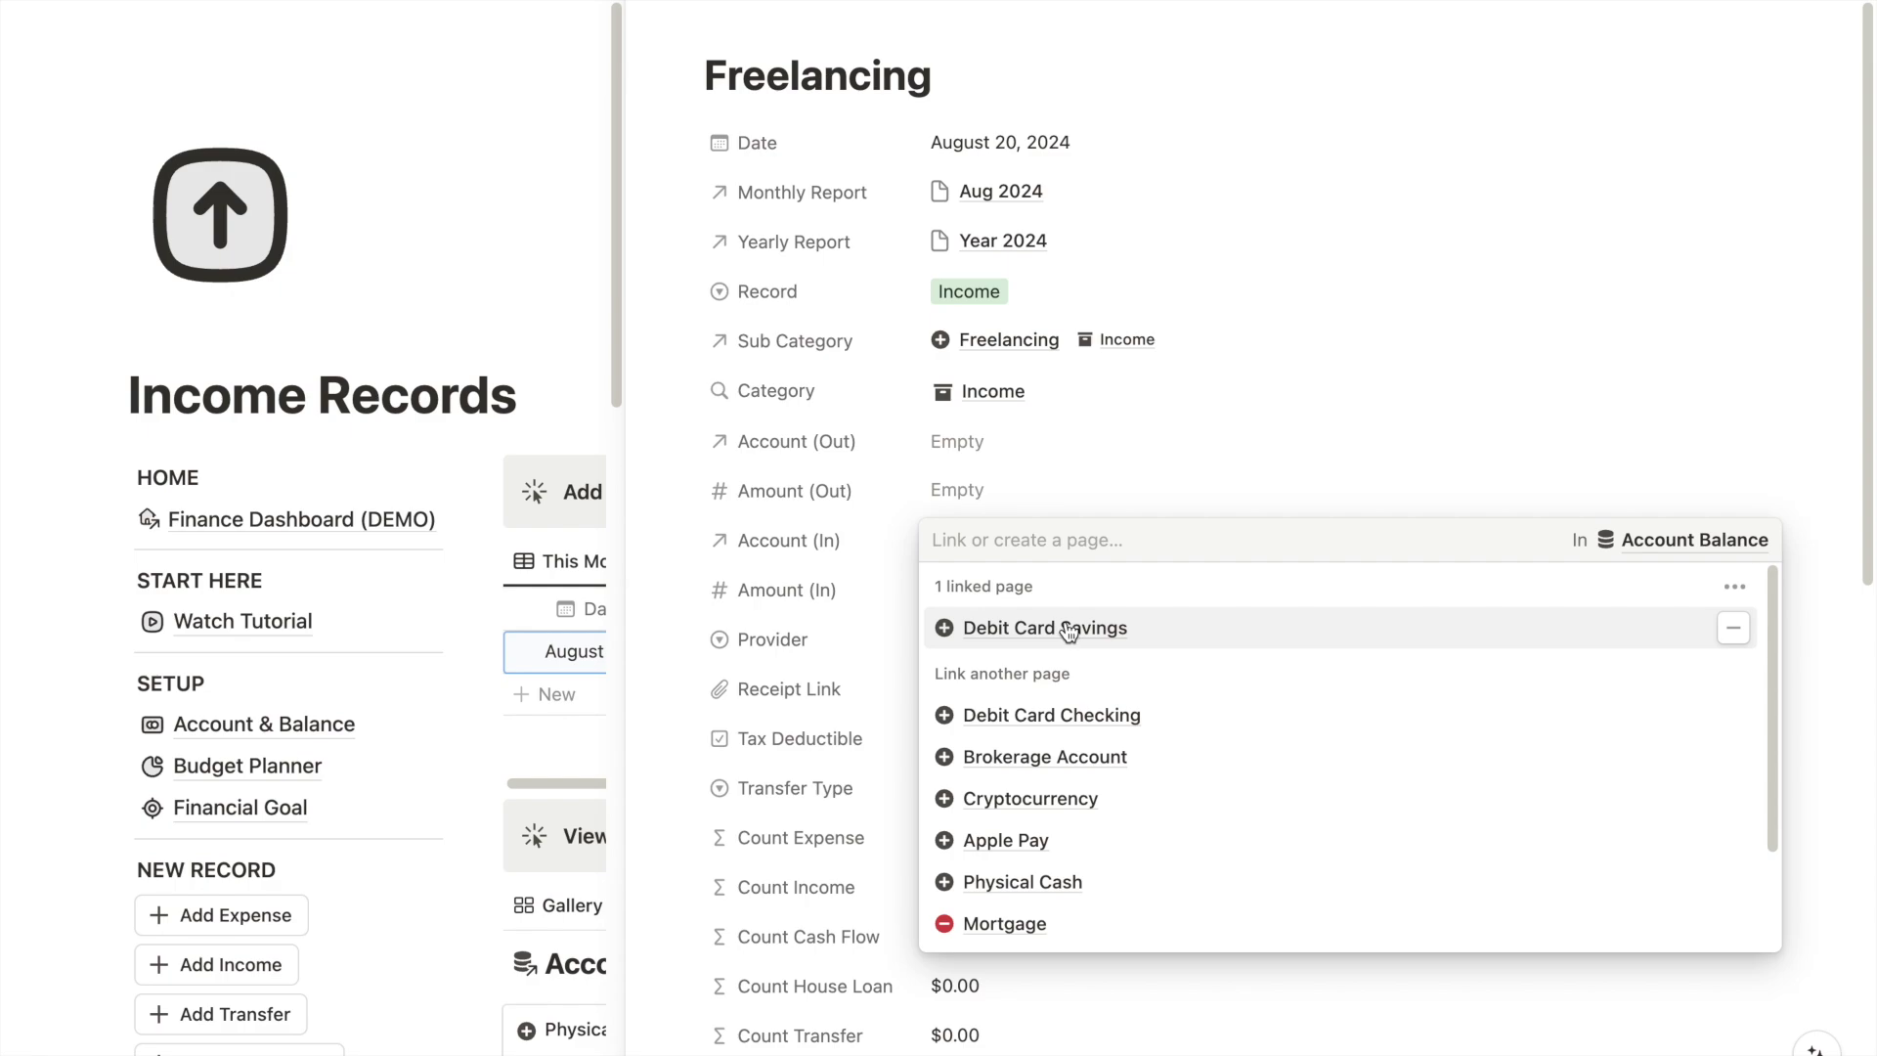
left_click(853, 547)
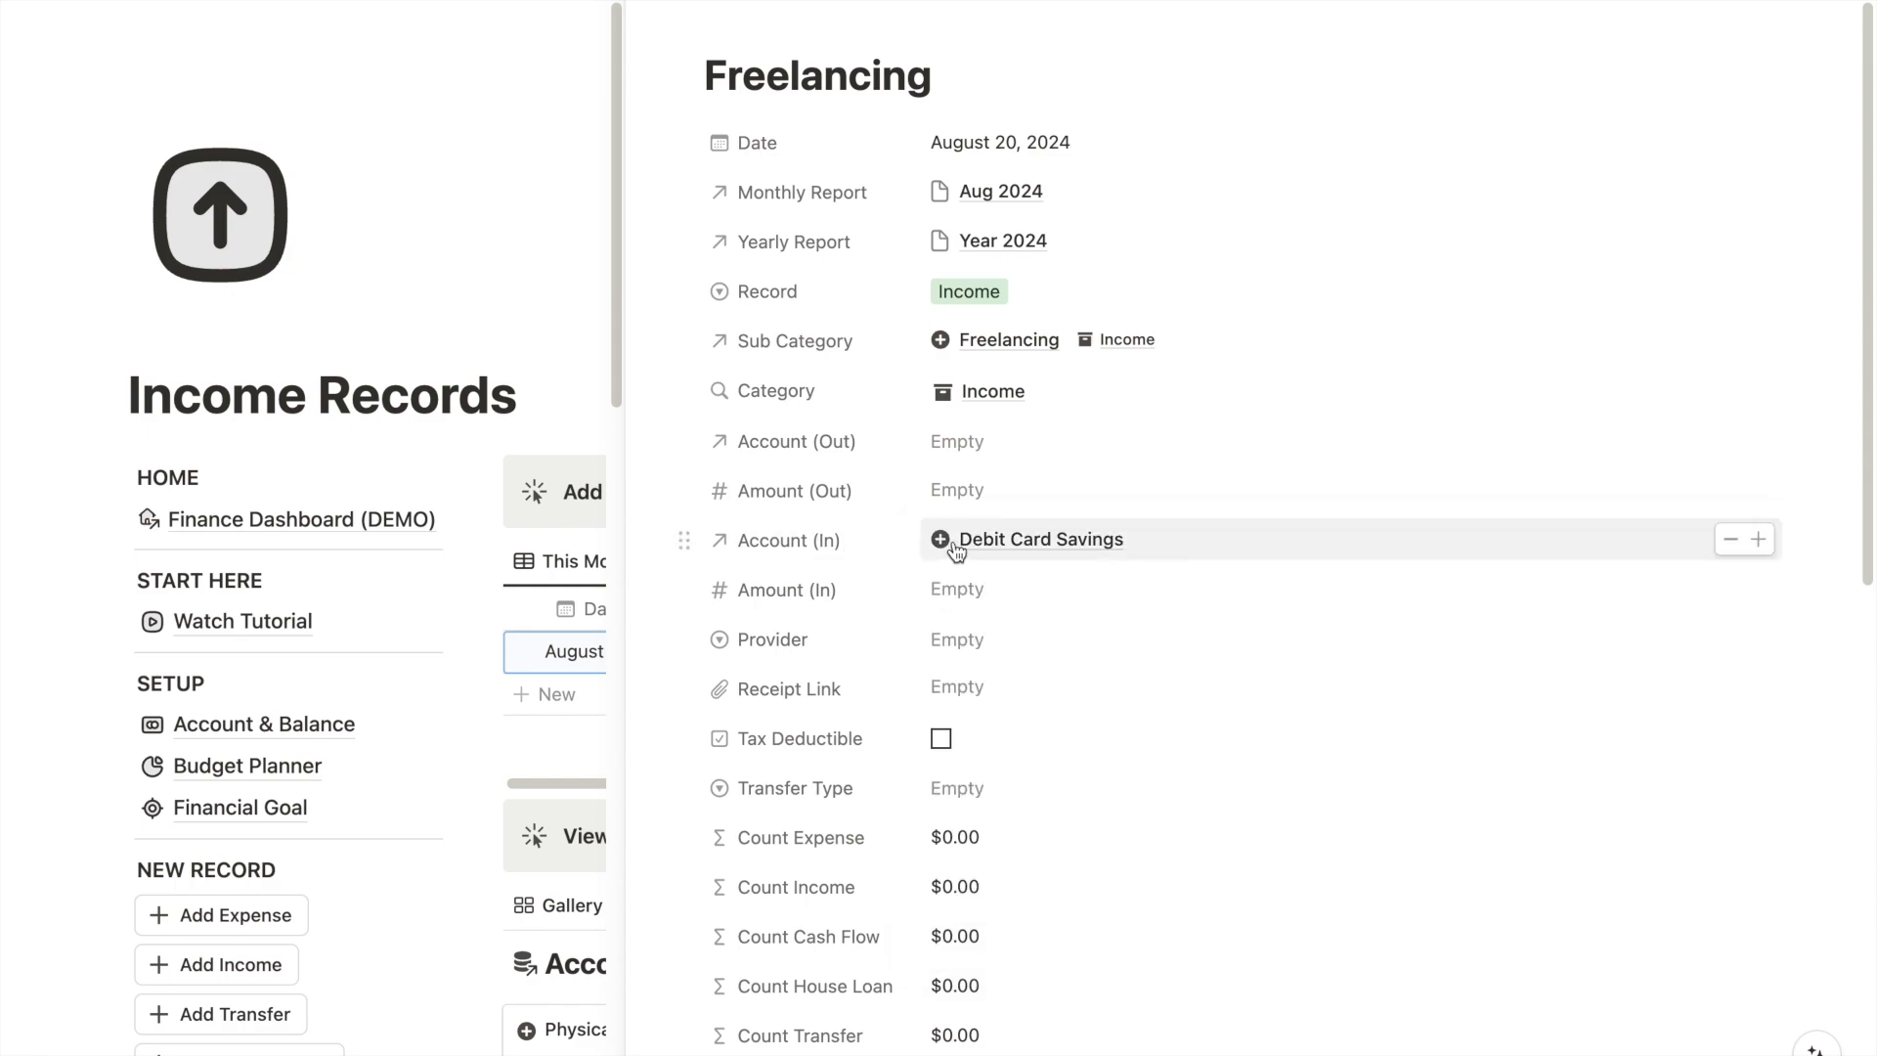
- Enter $500.00 as the incoming amount and set the provider to Client Name, leaving the receipt empty
left_click(954, 589)
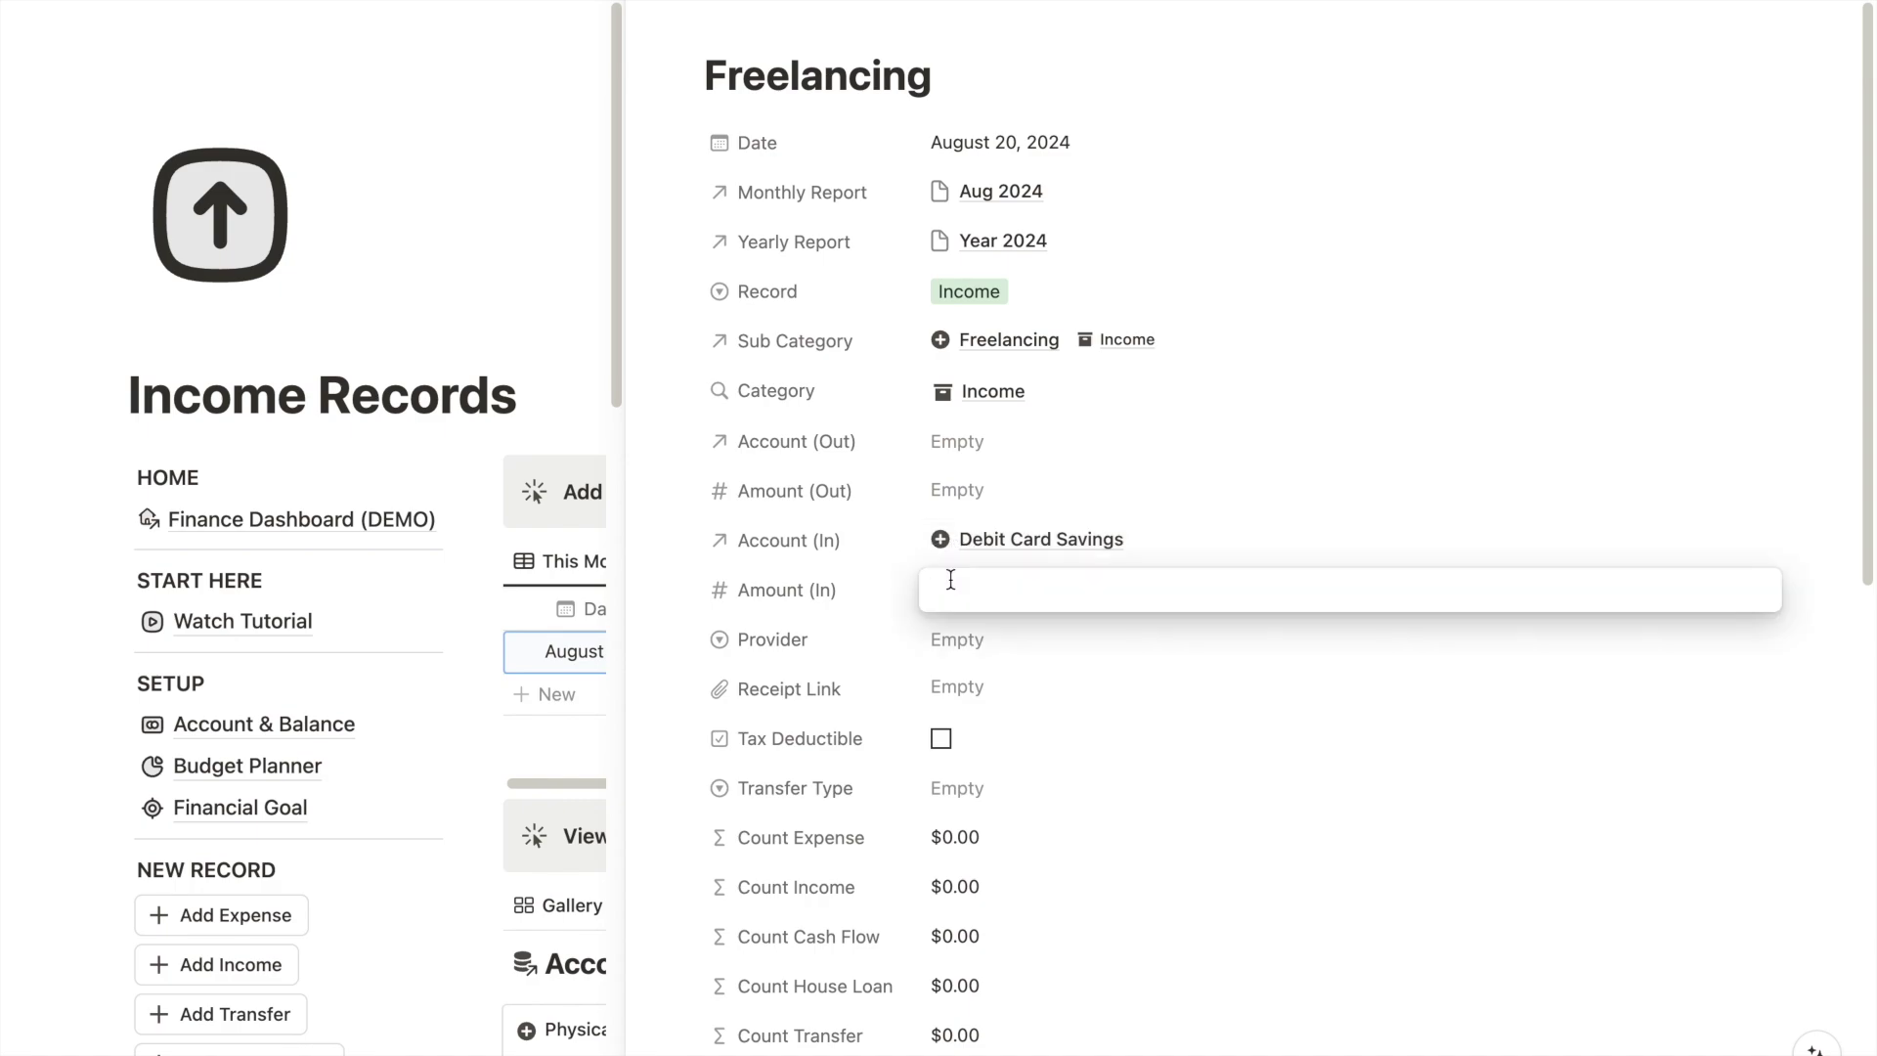
type("500")
left_click(842, 583)
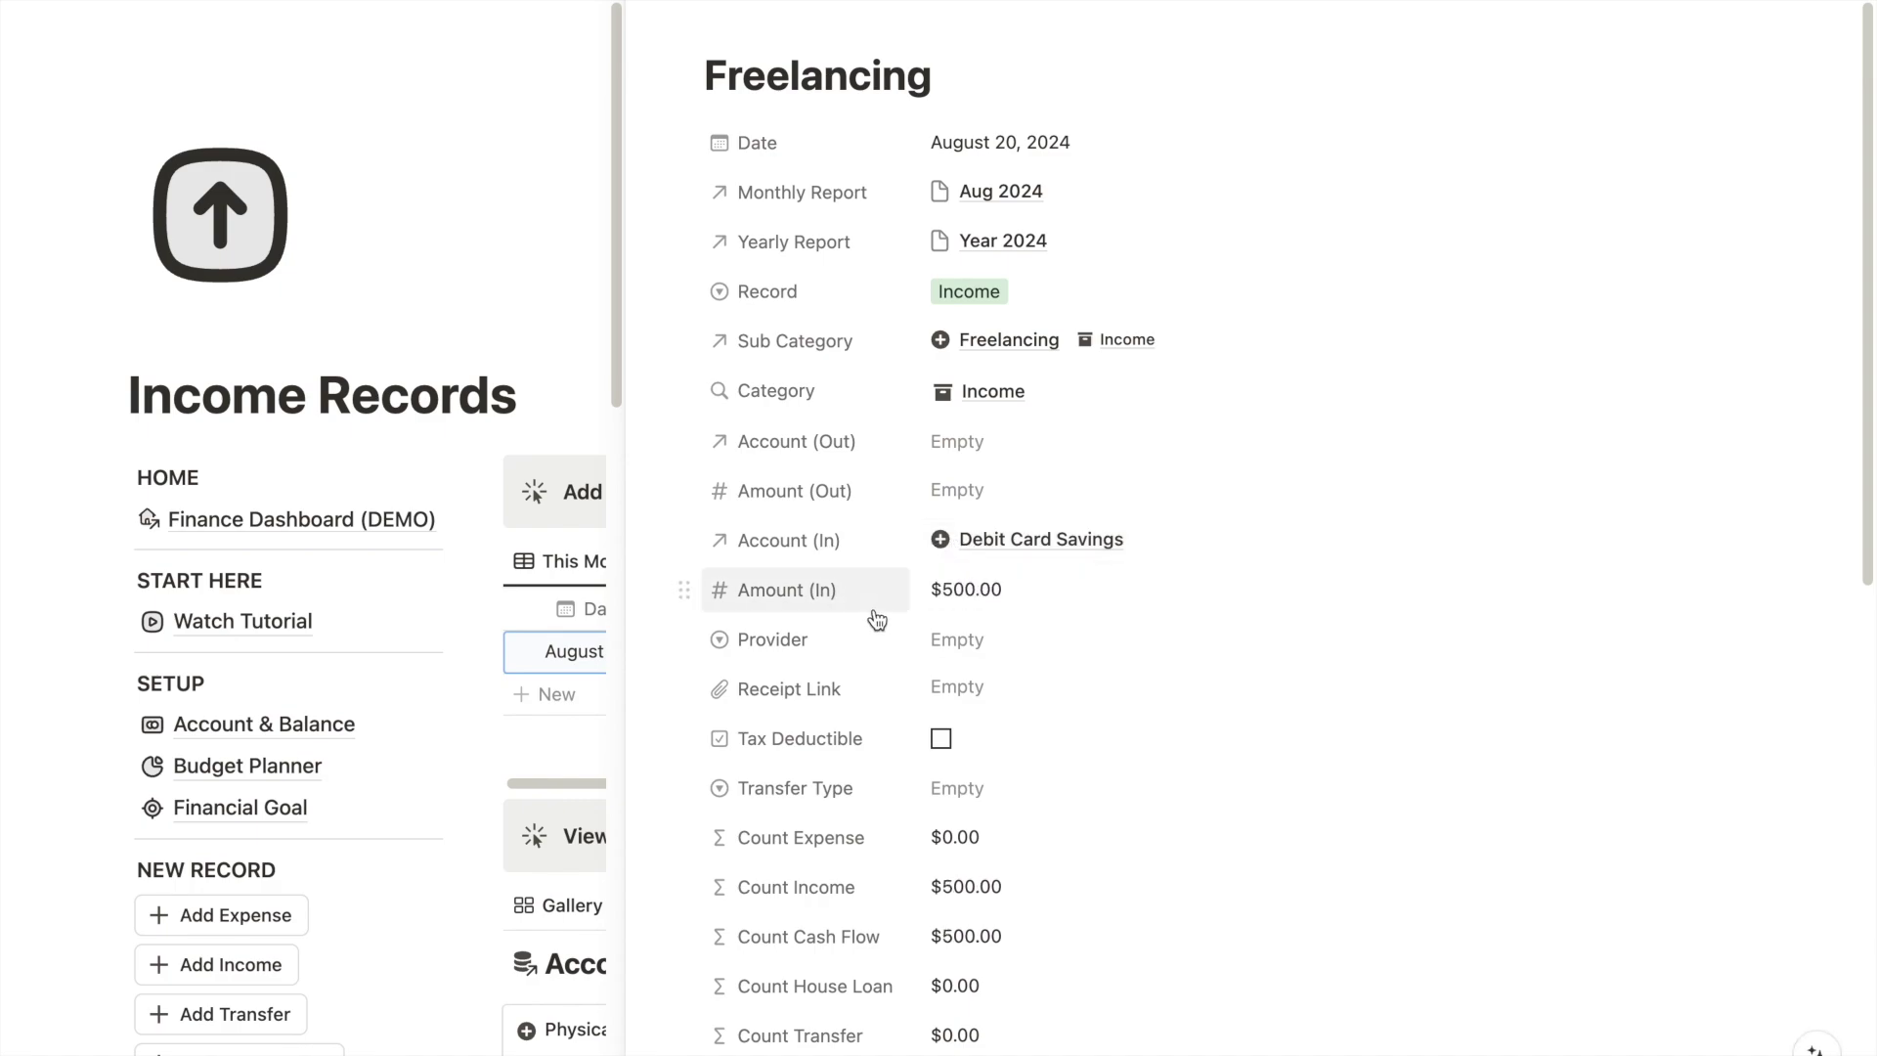
left_click(983, 635)
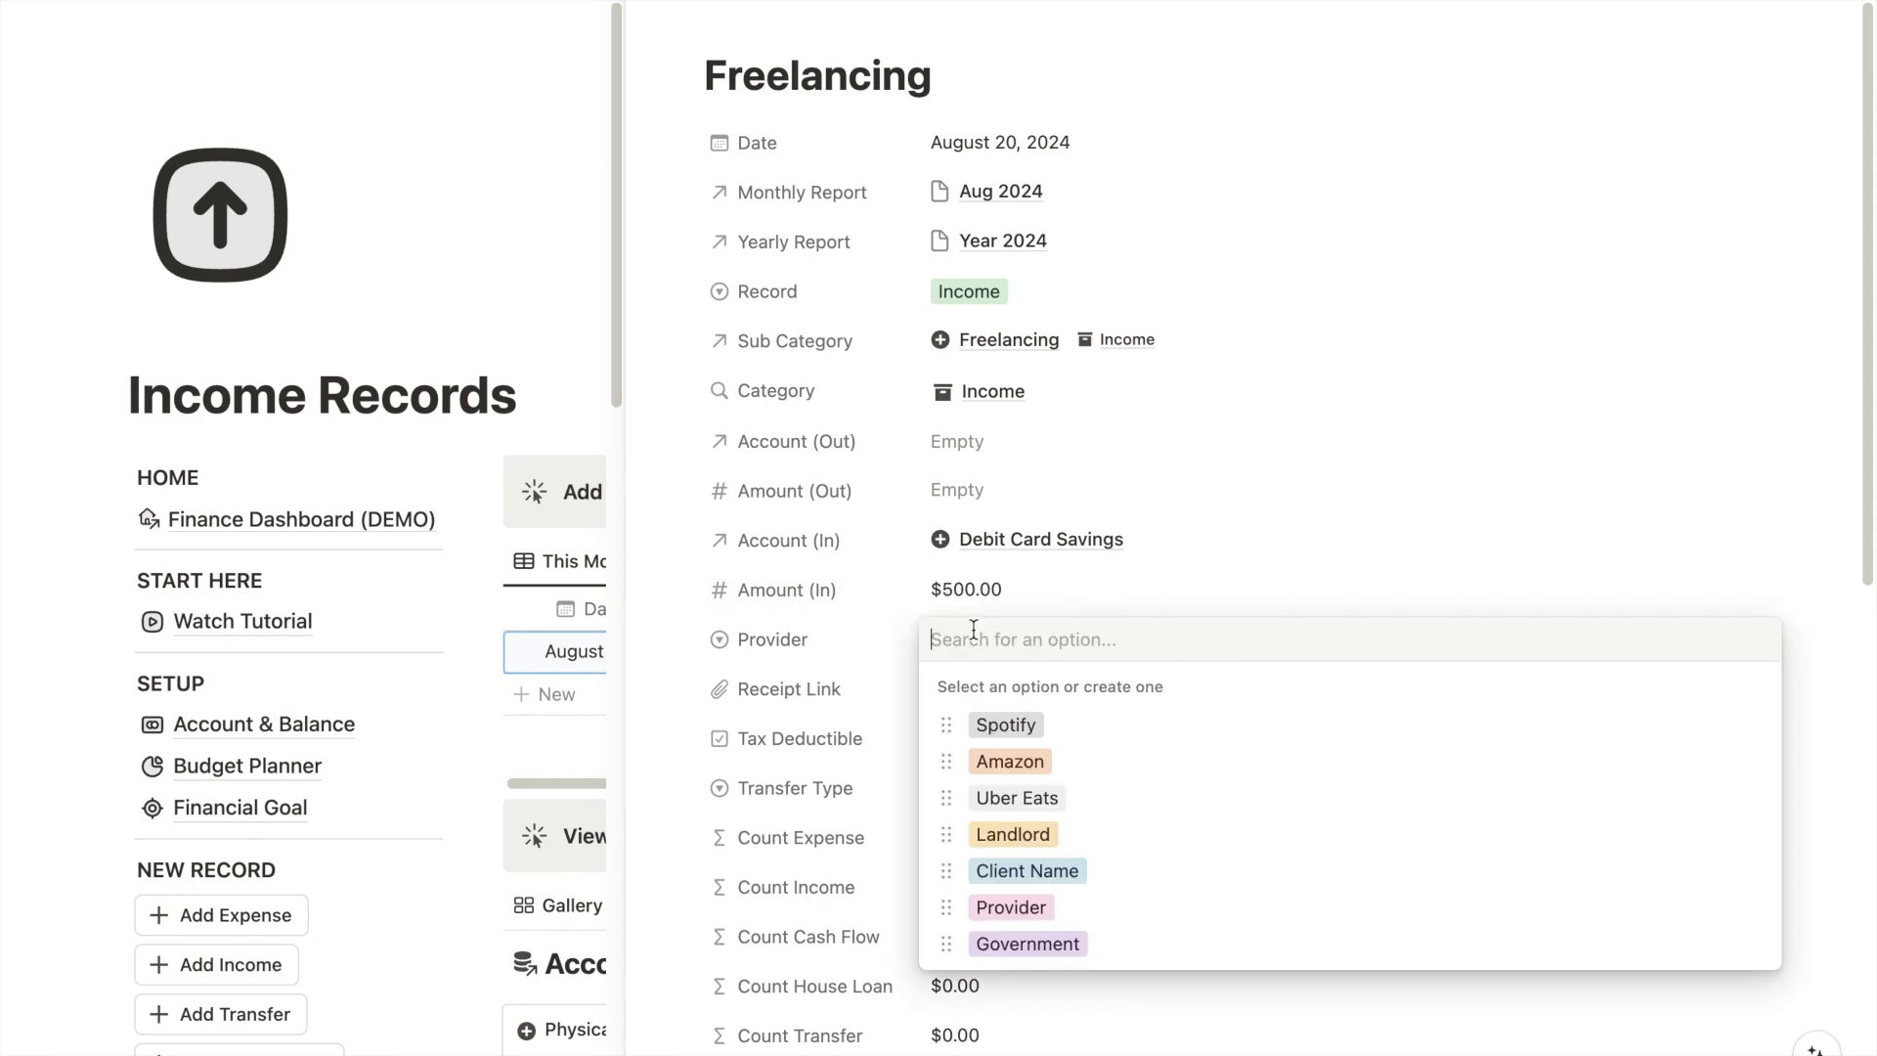
left_click(1020, 871)
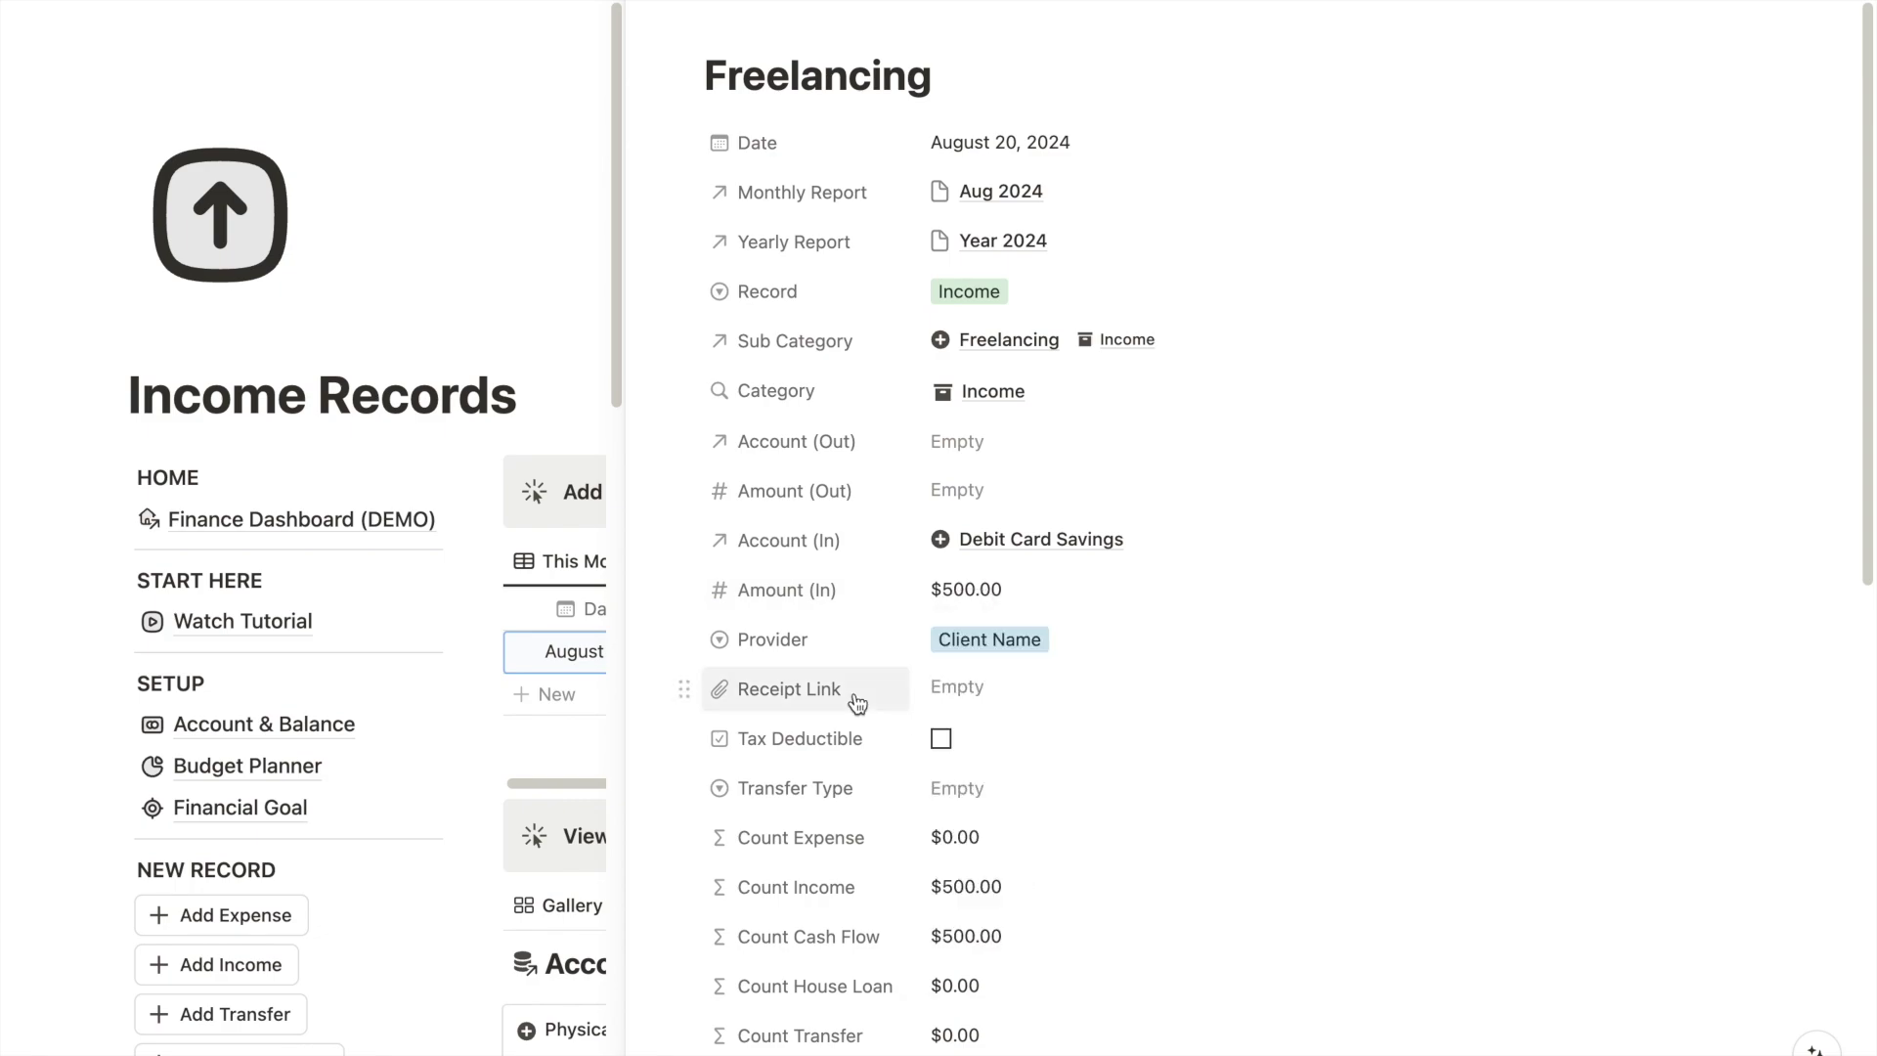
left_click(942, 694)
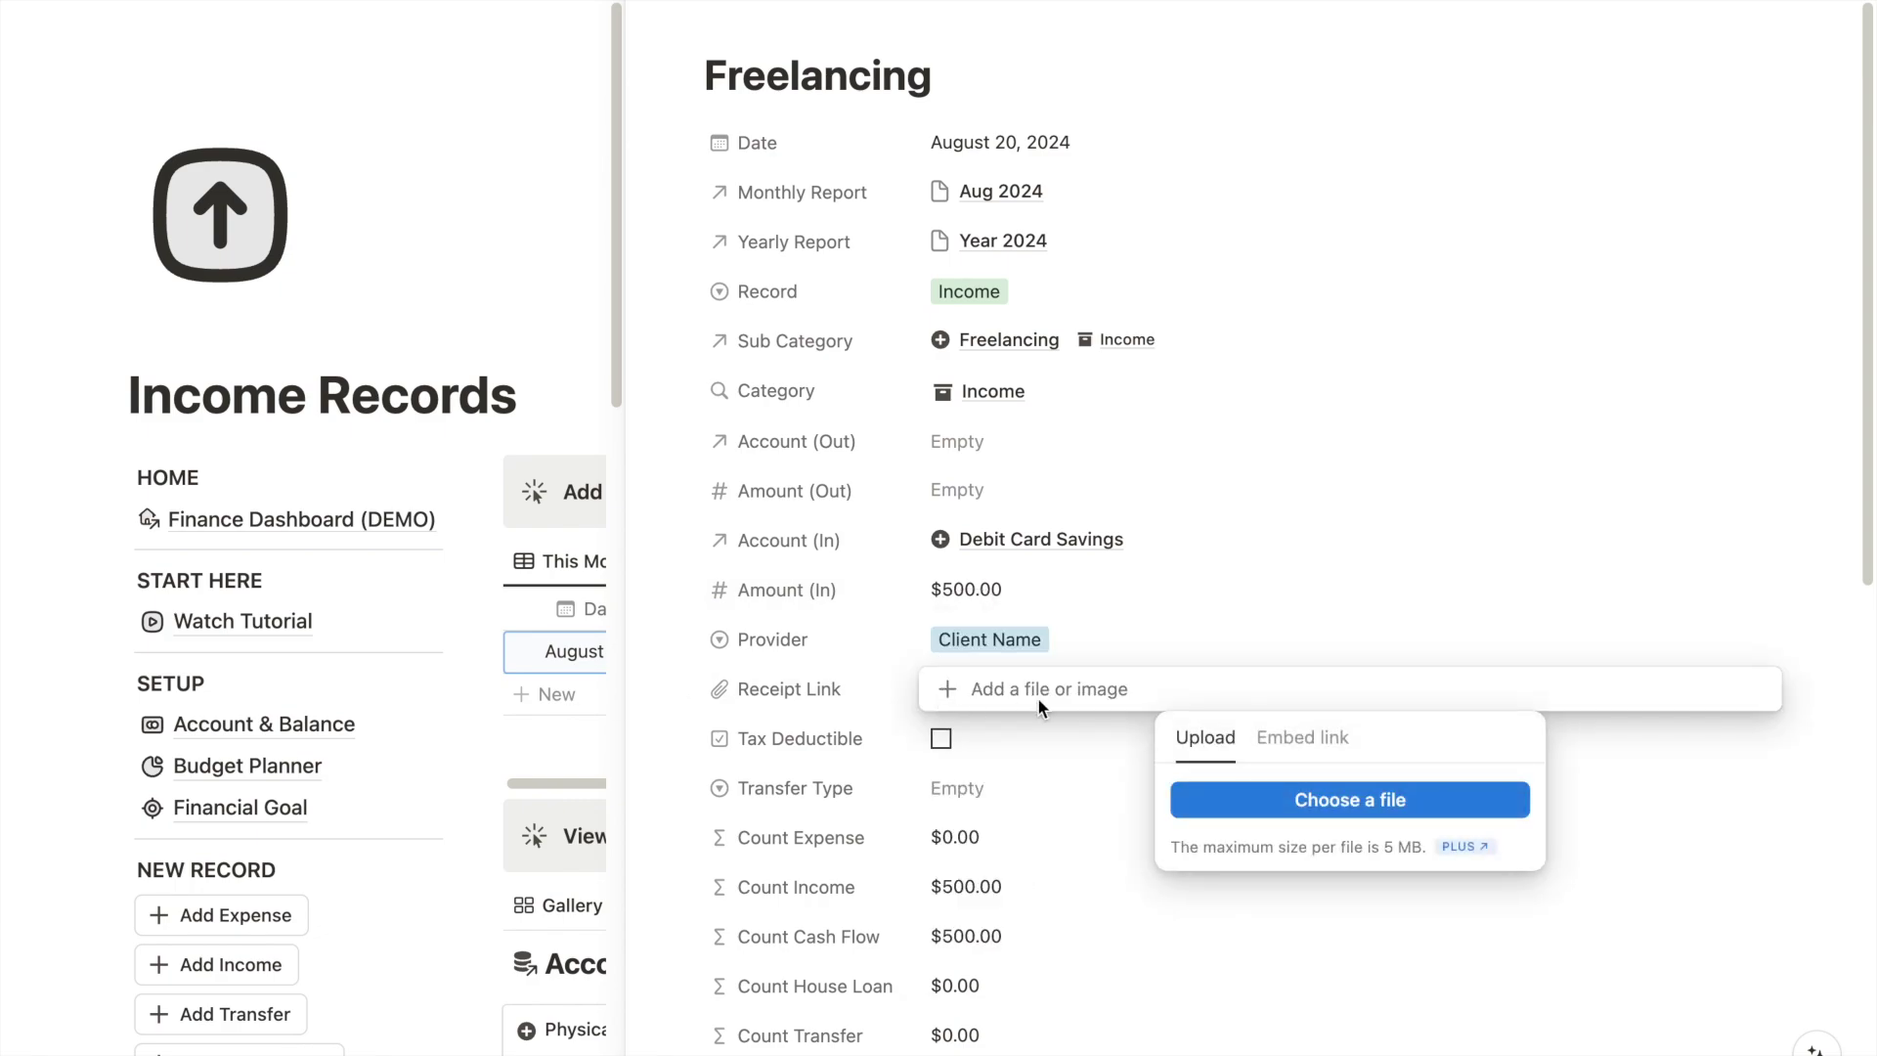
key("Escape")
key("Escape")
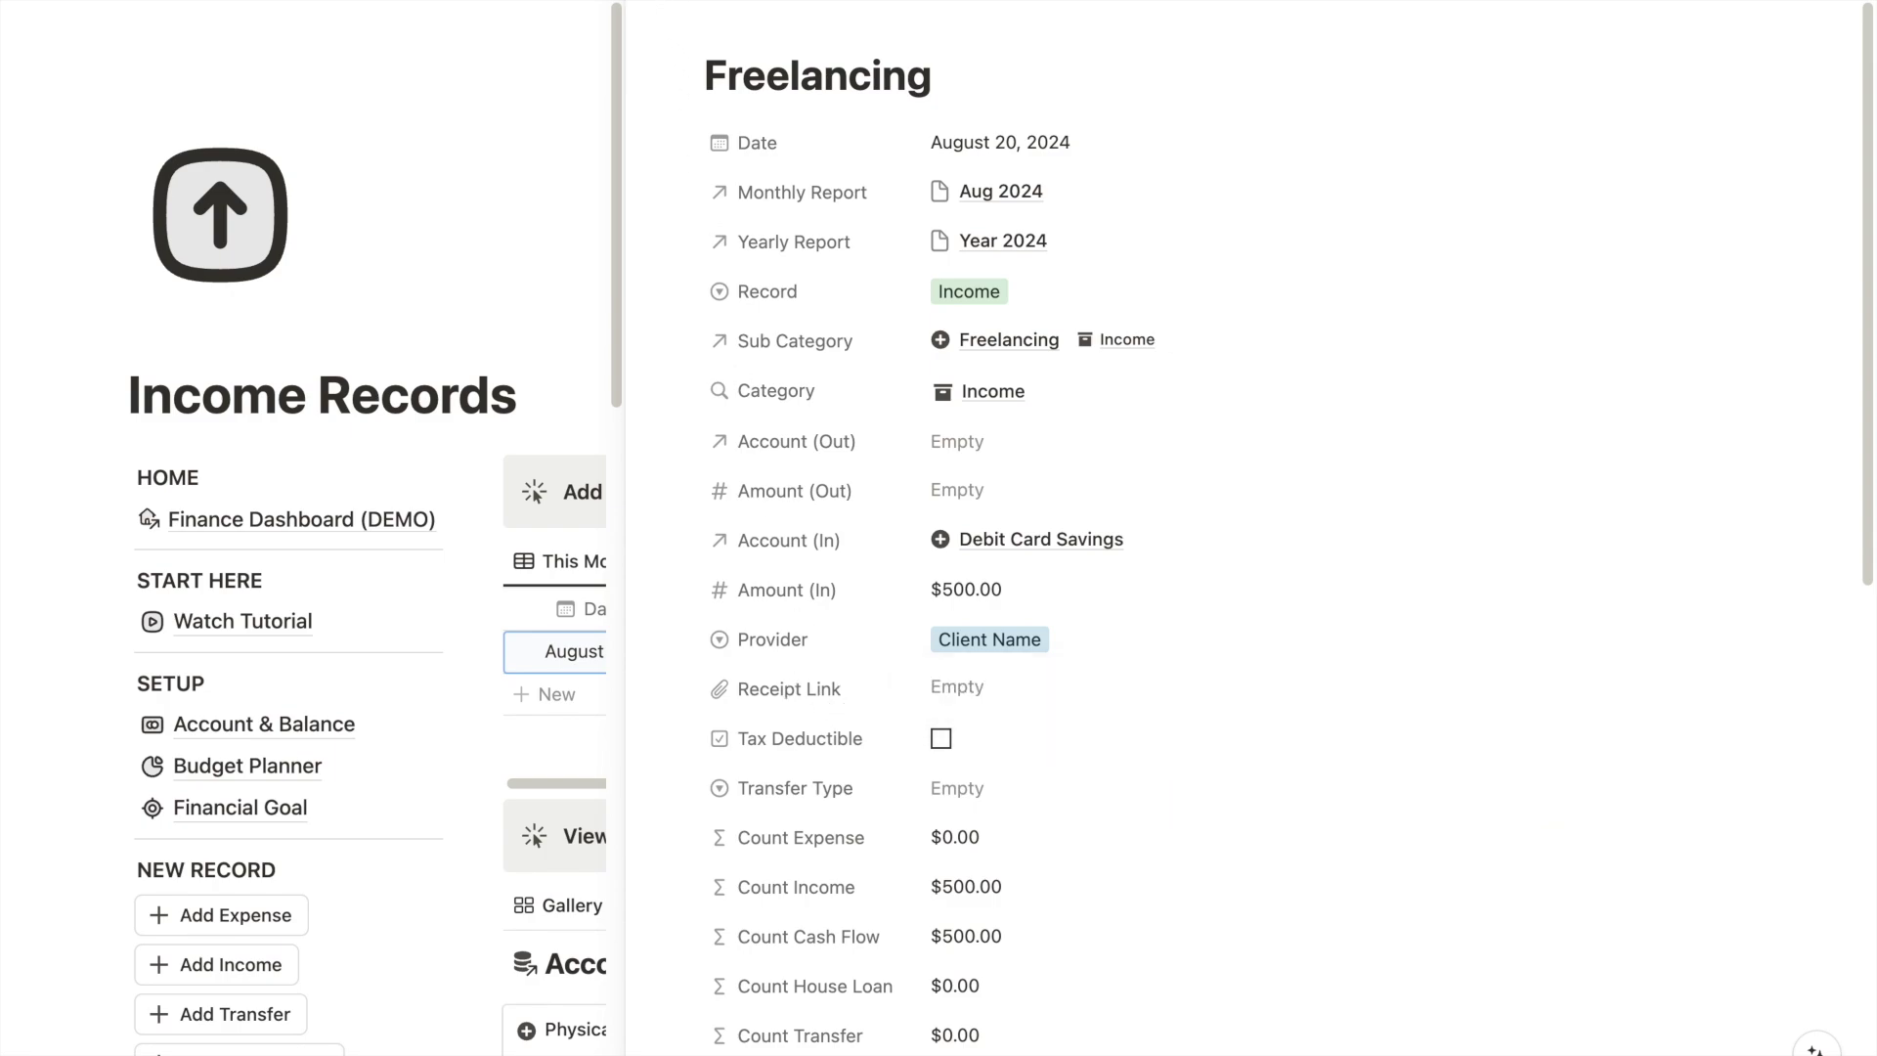
key("Escape")
- Scroll the Income Records page, then go to the Subscription page
scroll(985, 485, "down", 5)
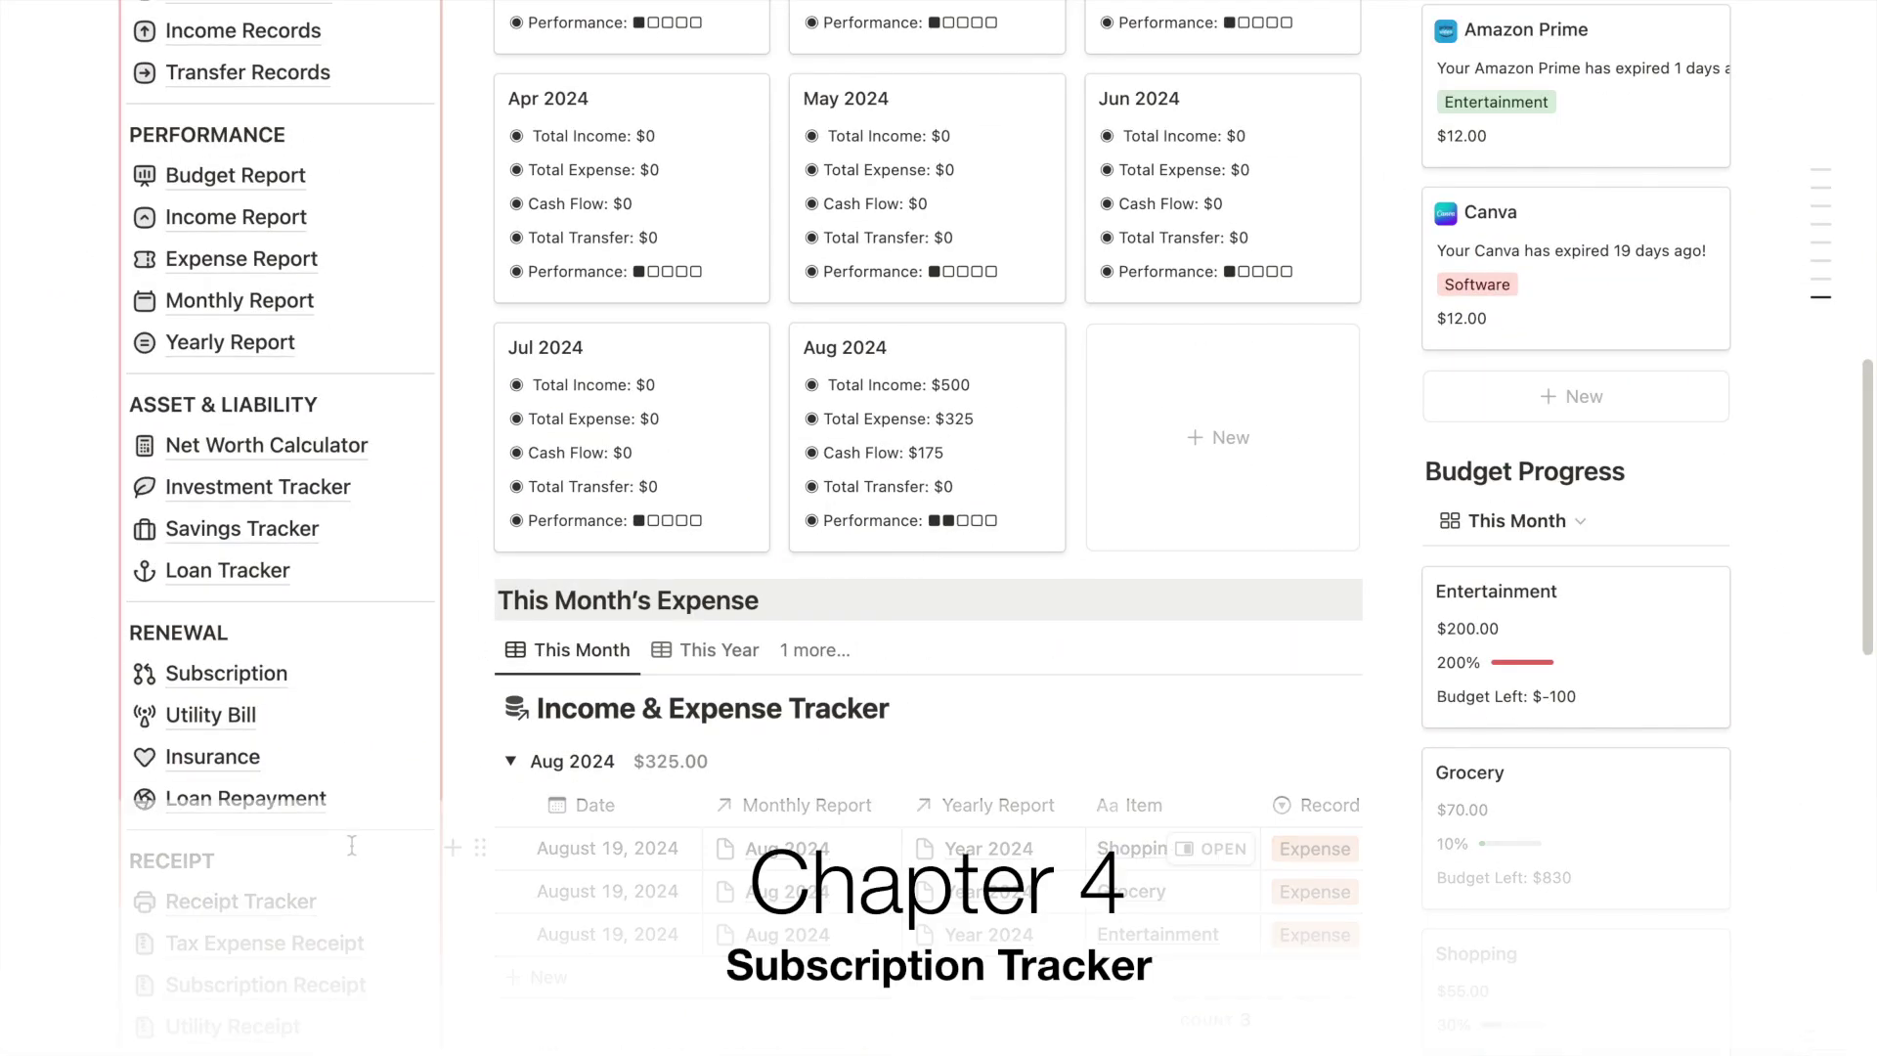
left_click(274, 674)
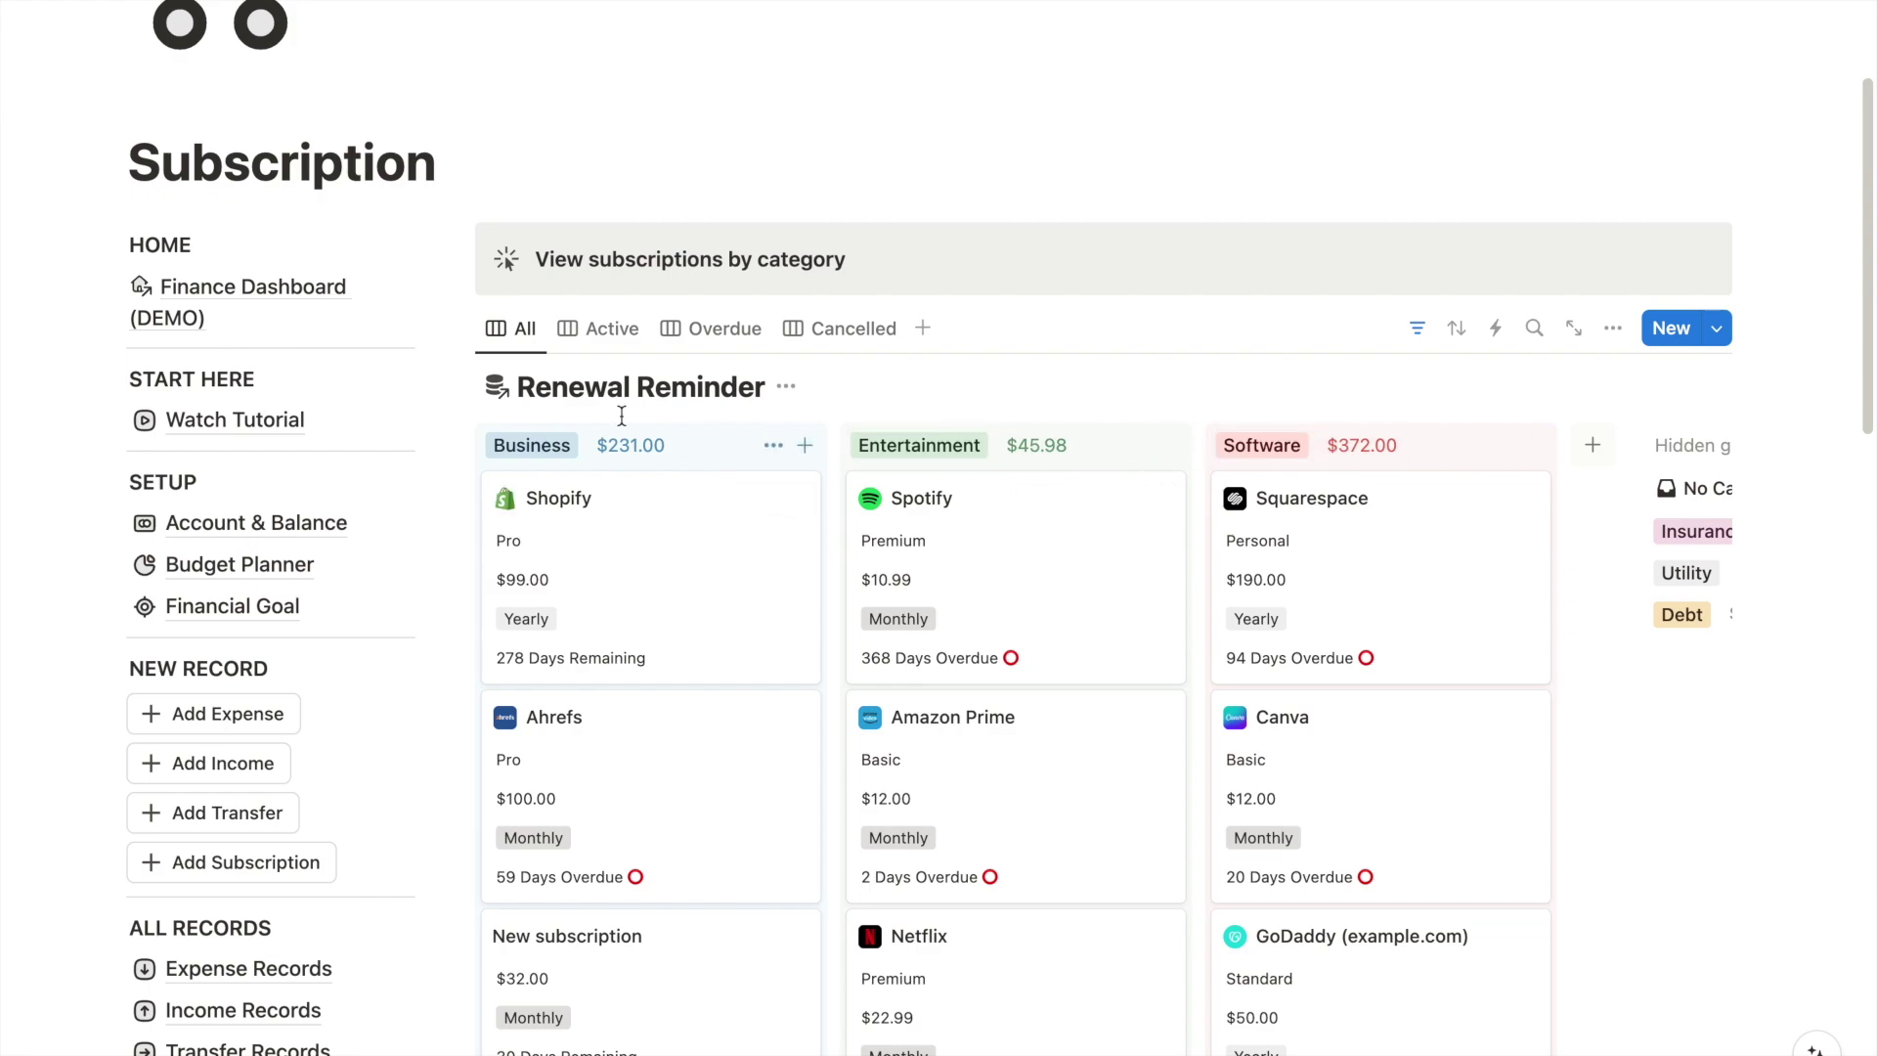
- View the Renewal Reminder board's Active, Overdue and Cancelled subscriptions, then return to All
left_click(606, 337)
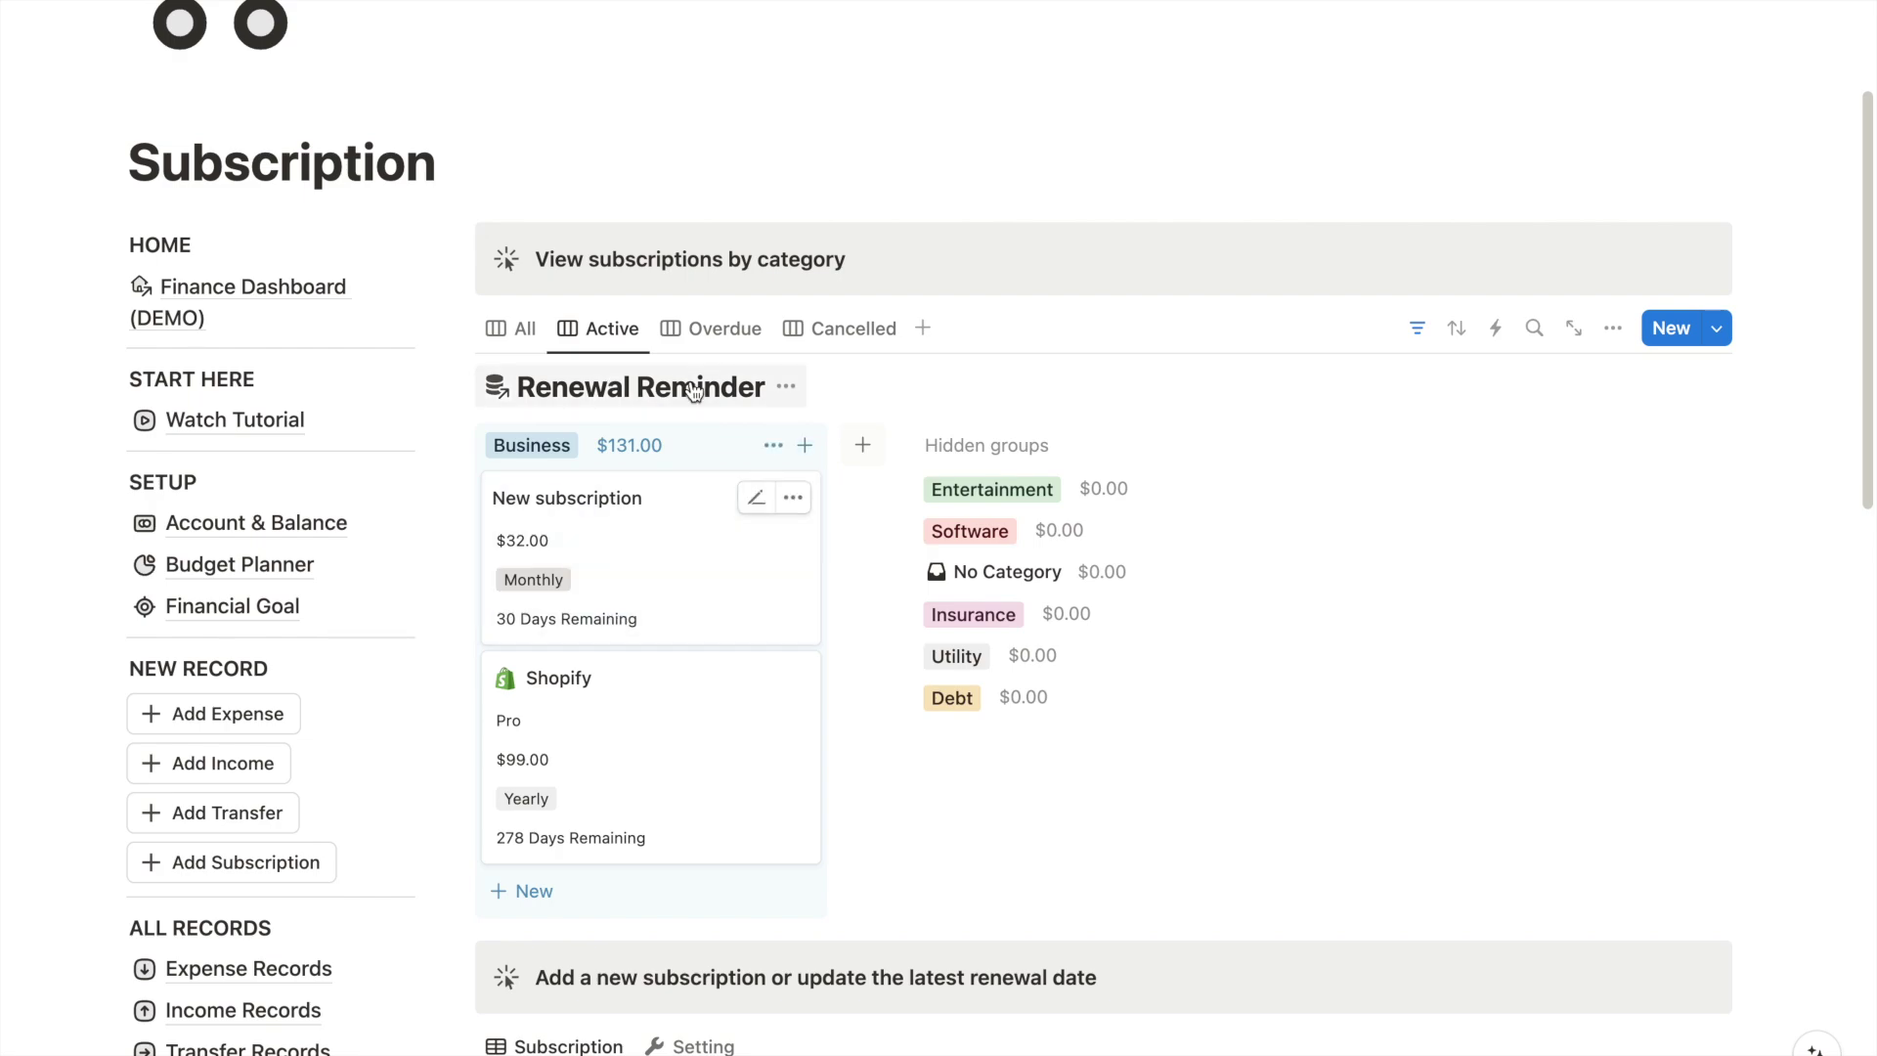
left_click(711, 332)
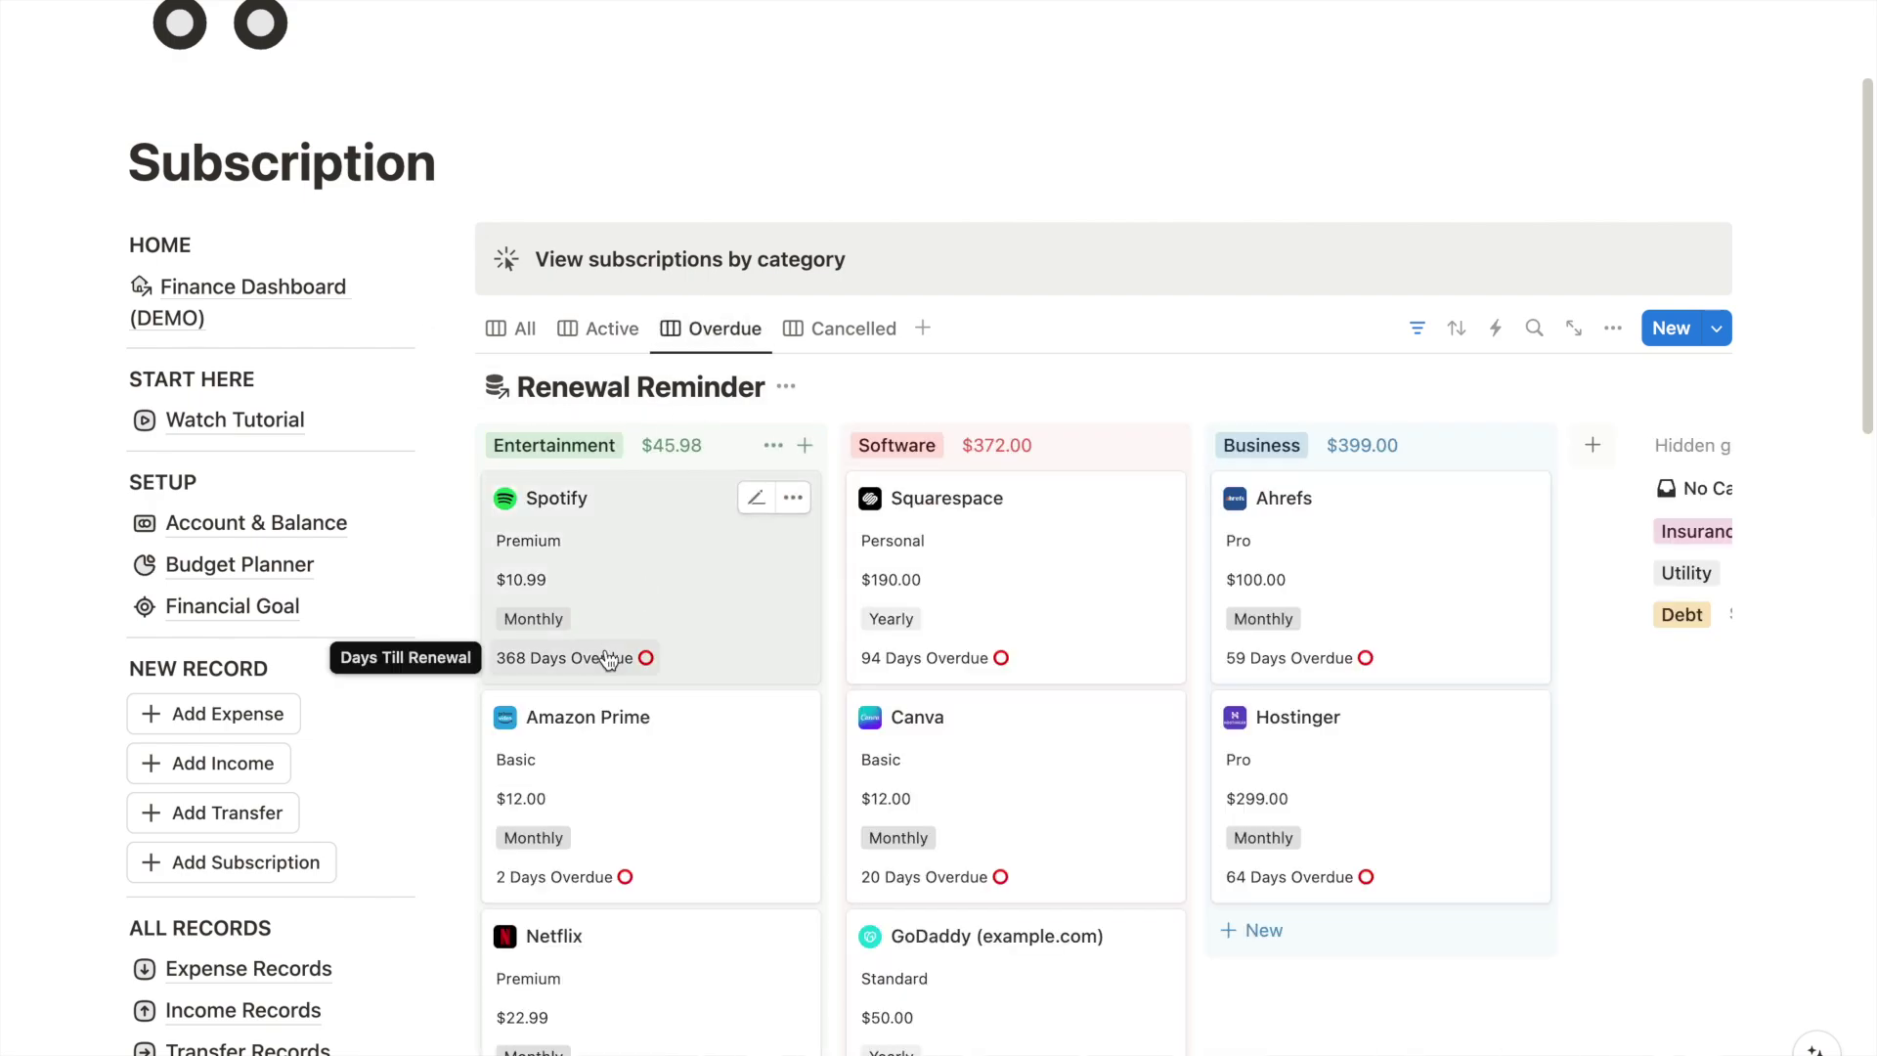
left_click(839, 329)
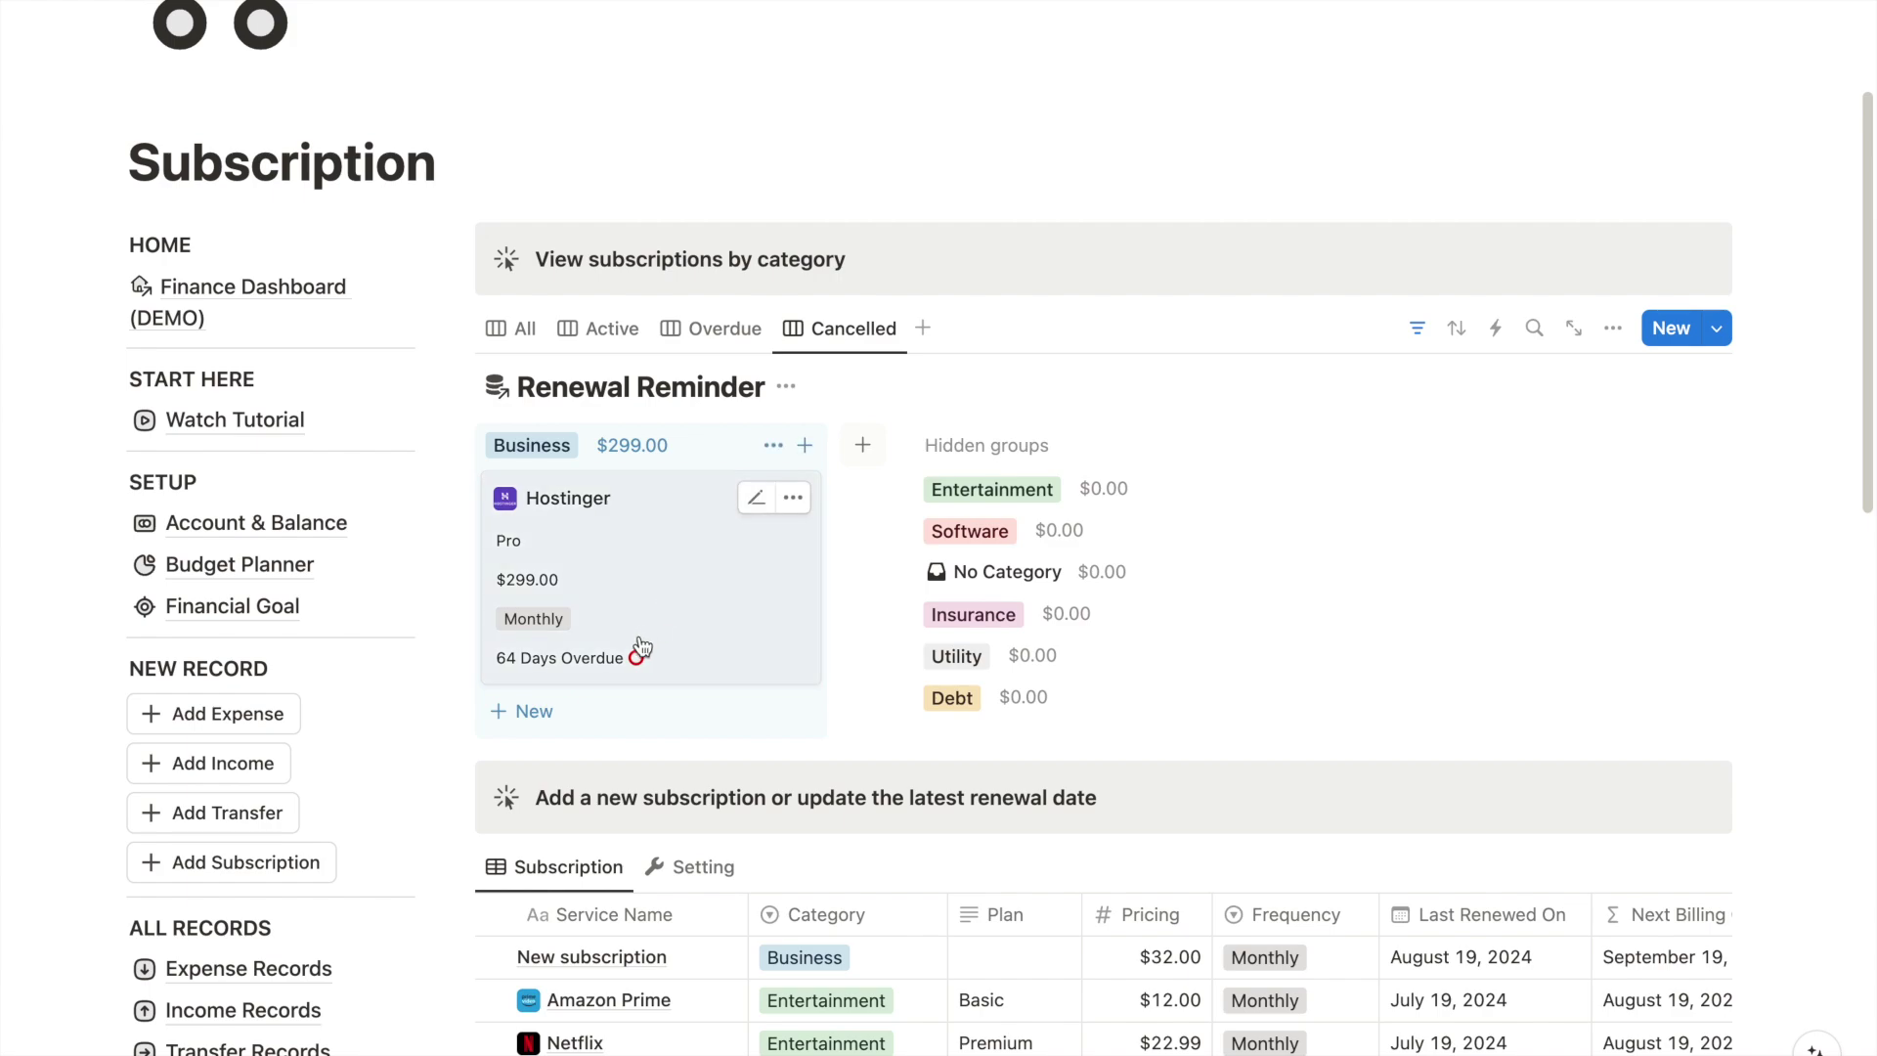
left_click(518, 329)
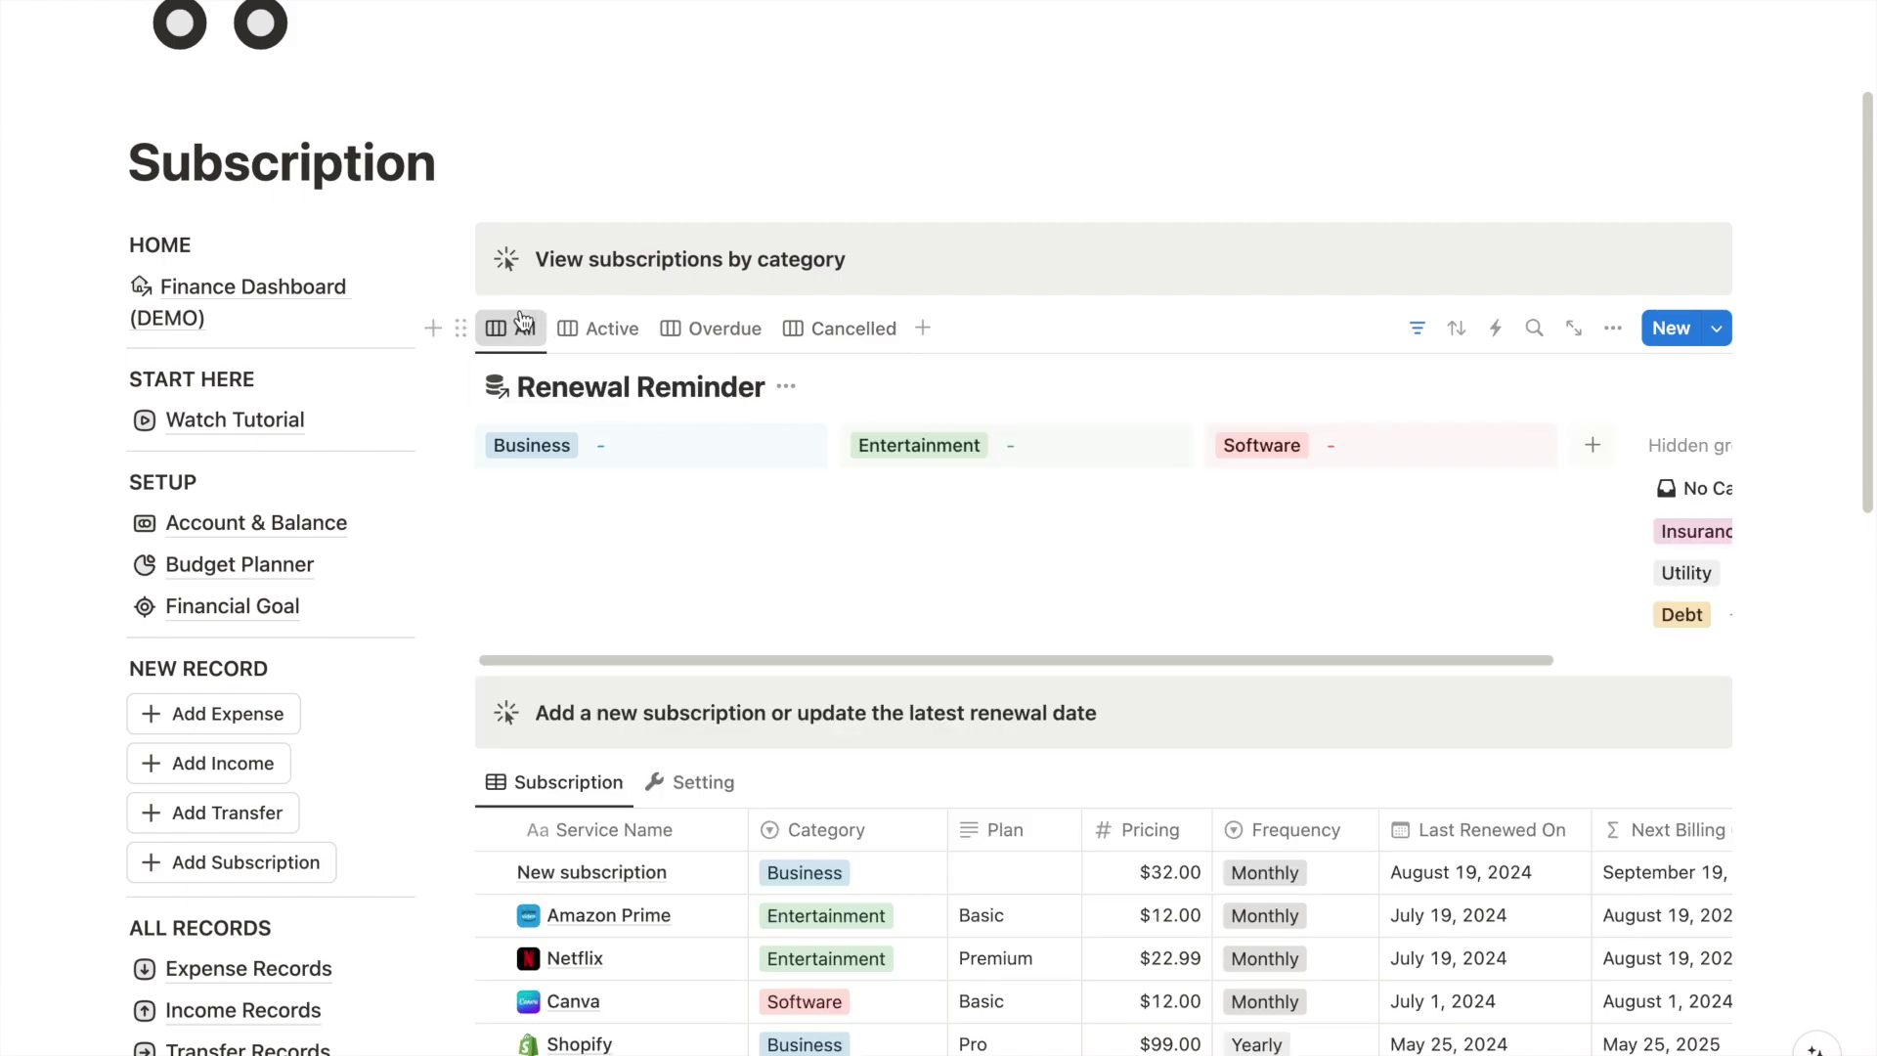
scroll(1554, 451, "down", 2)
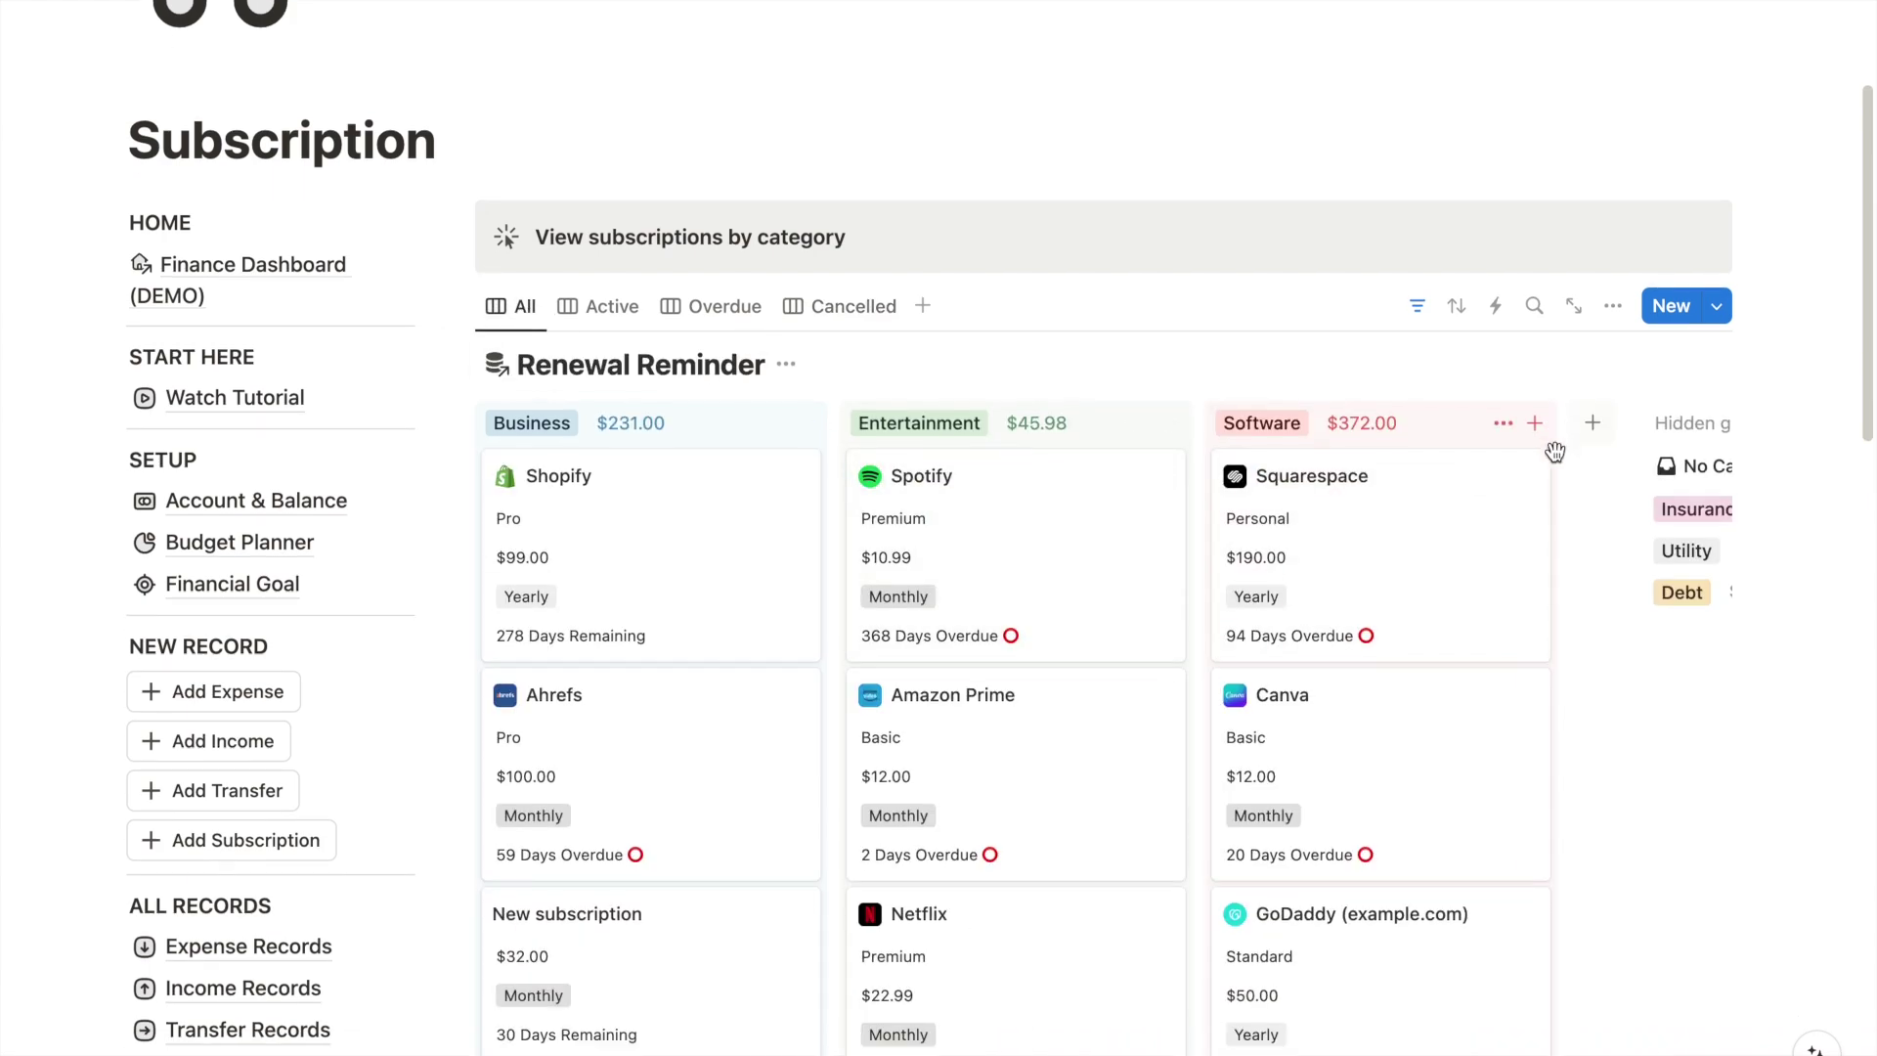
- Create 'New subscription' with last renewed date August 20 and pricing $30.00
left_click(1674, 252)
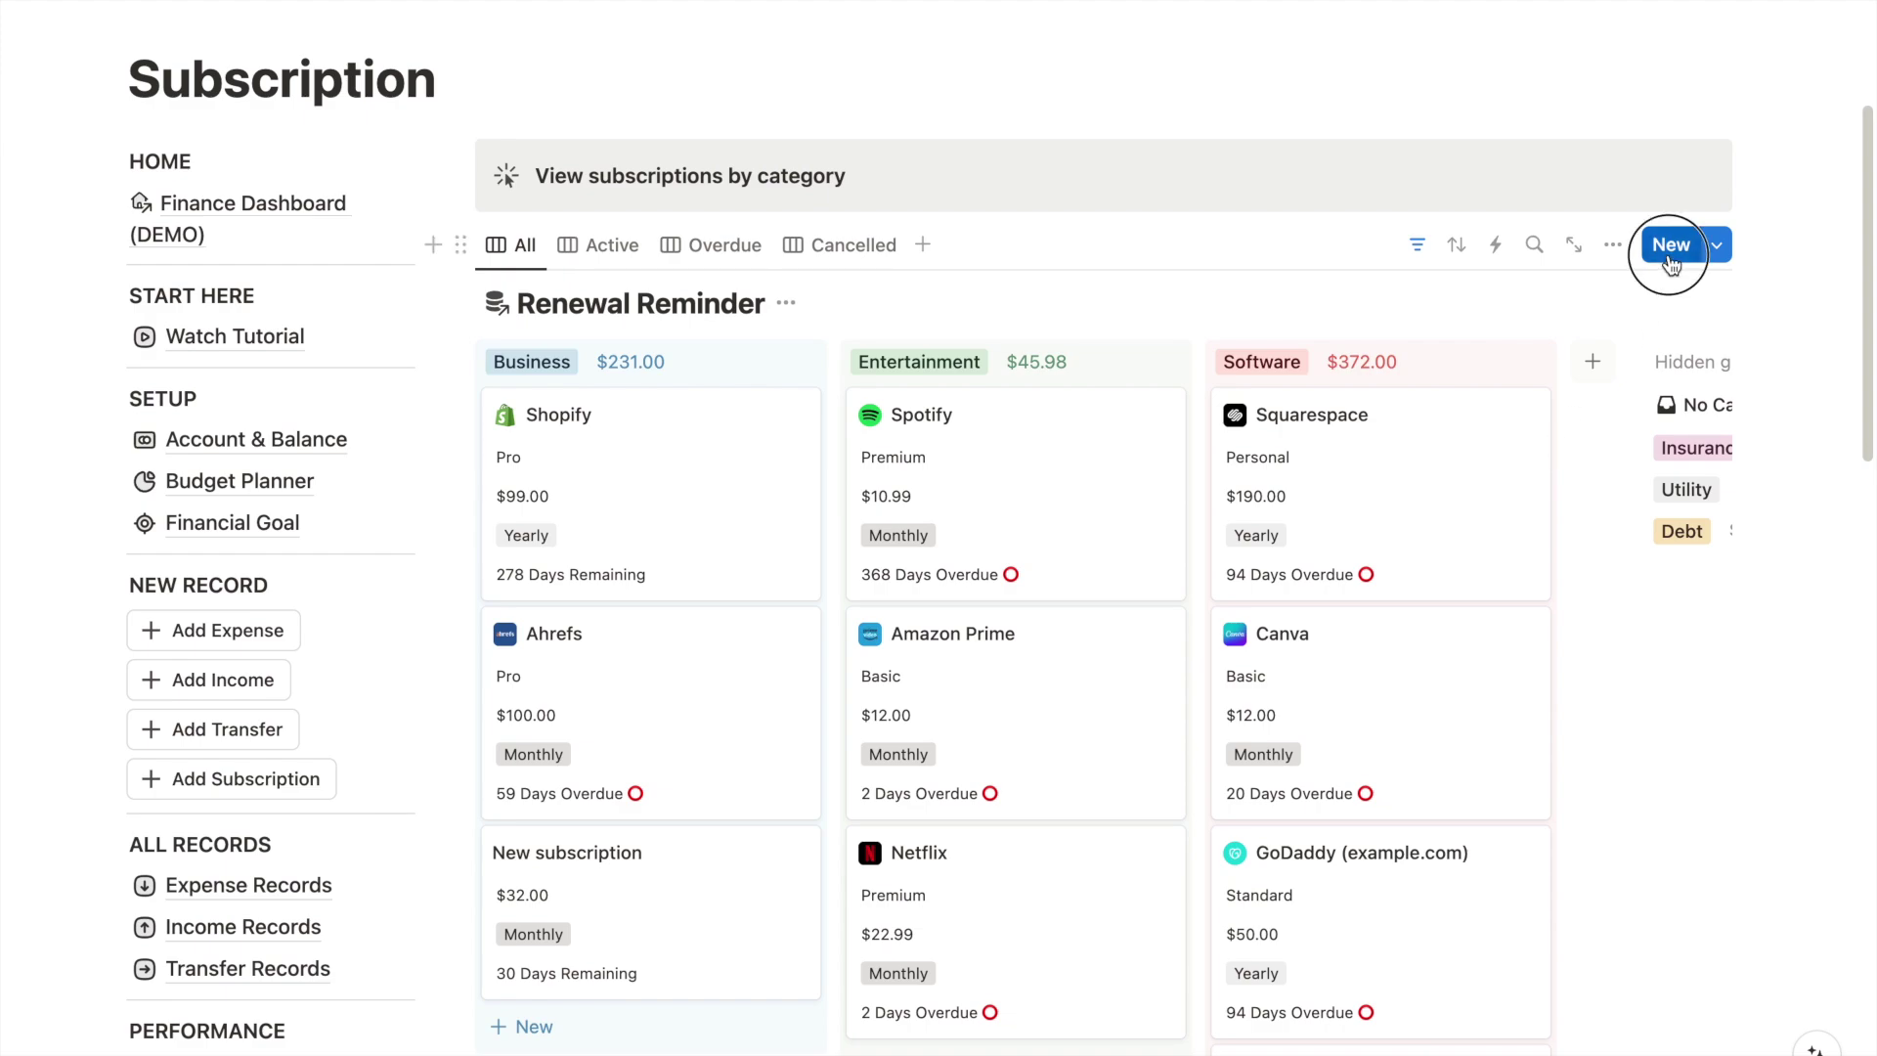
type("New subscriptin")
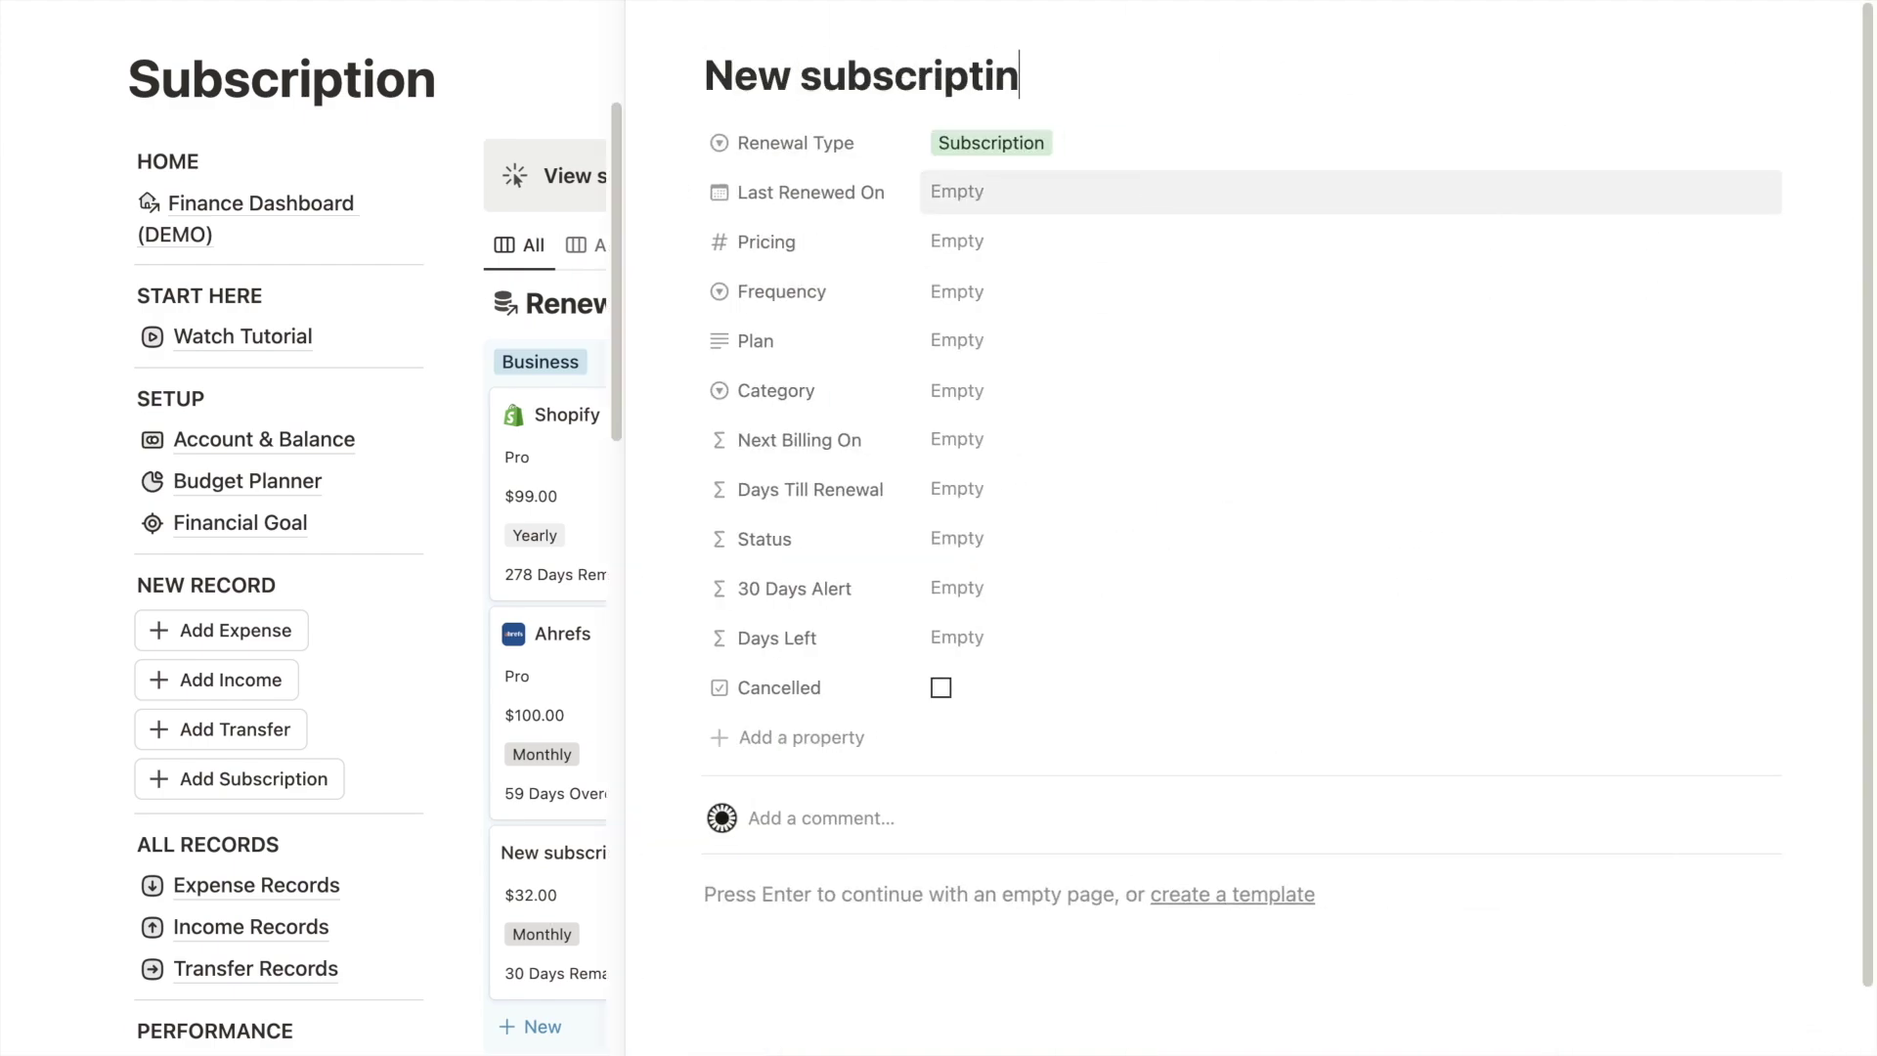
key("BackSpace")
type("on")
left_click(1105, 200)
left_click(1052, 490)
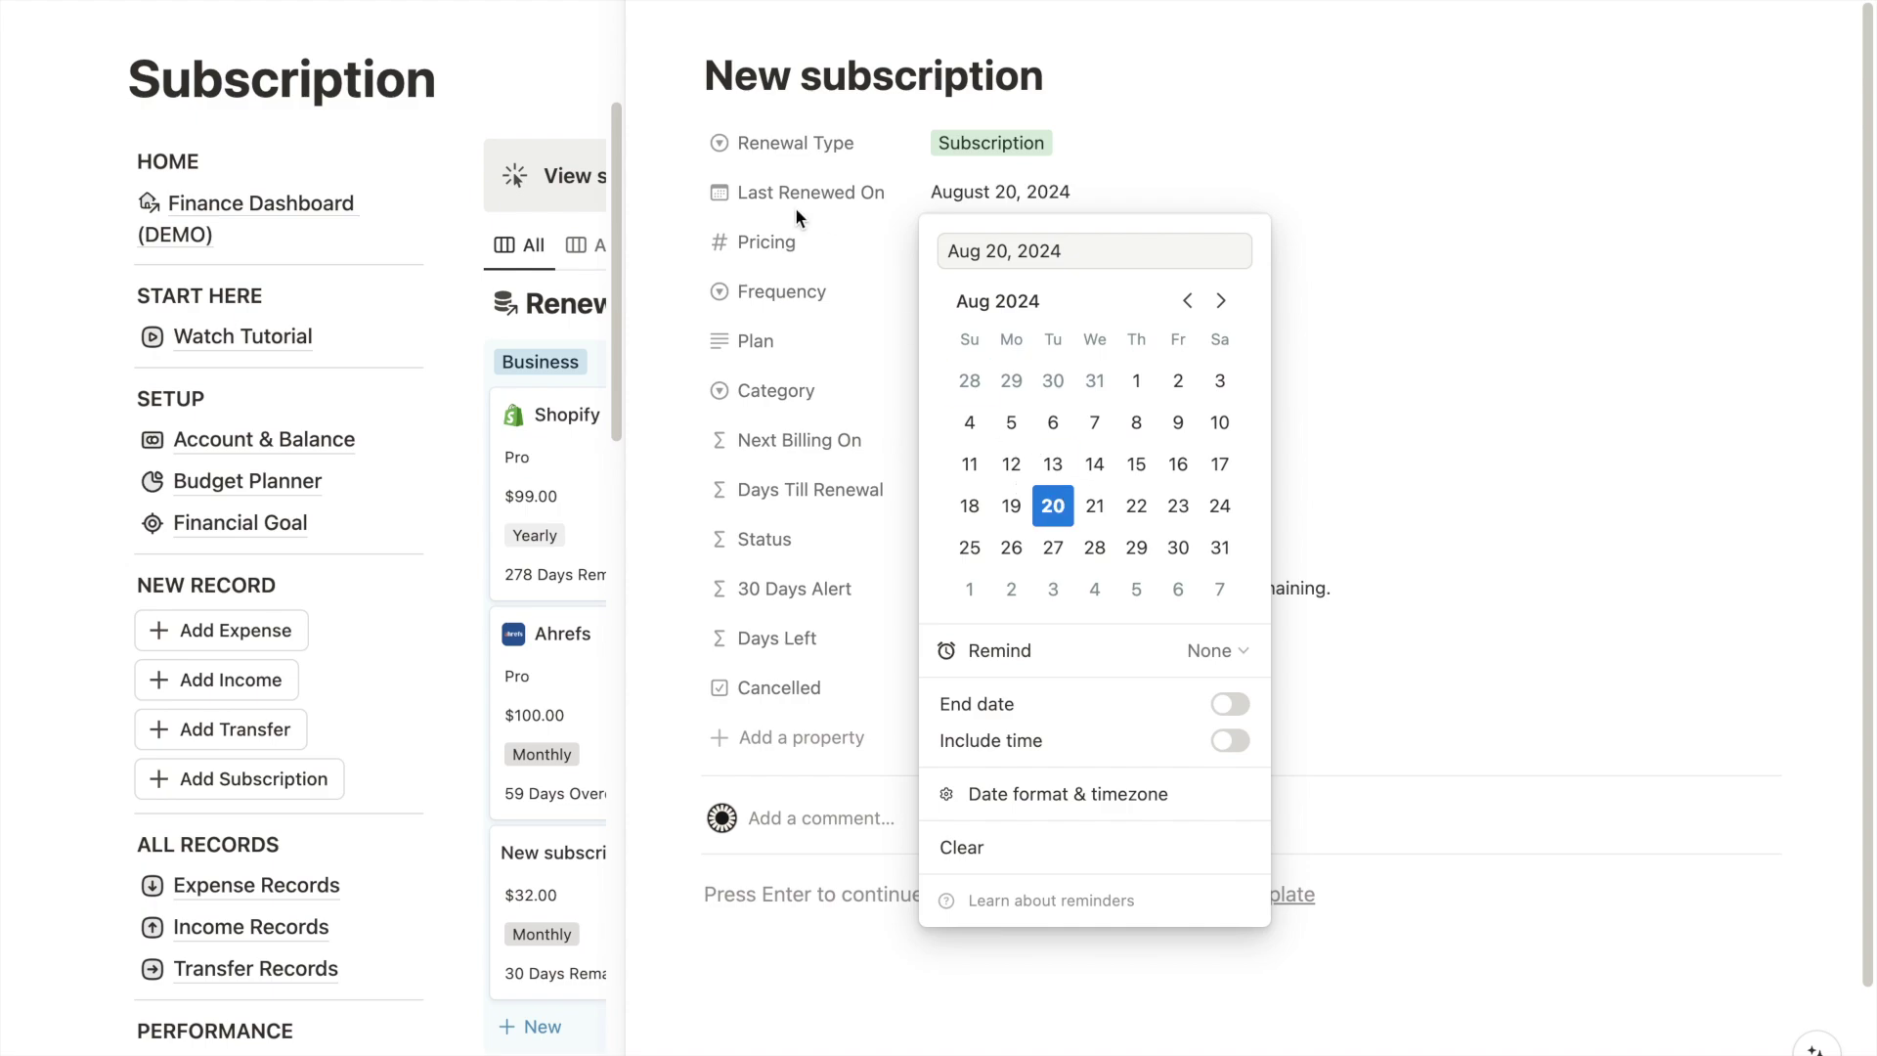
left_click(946, 245)
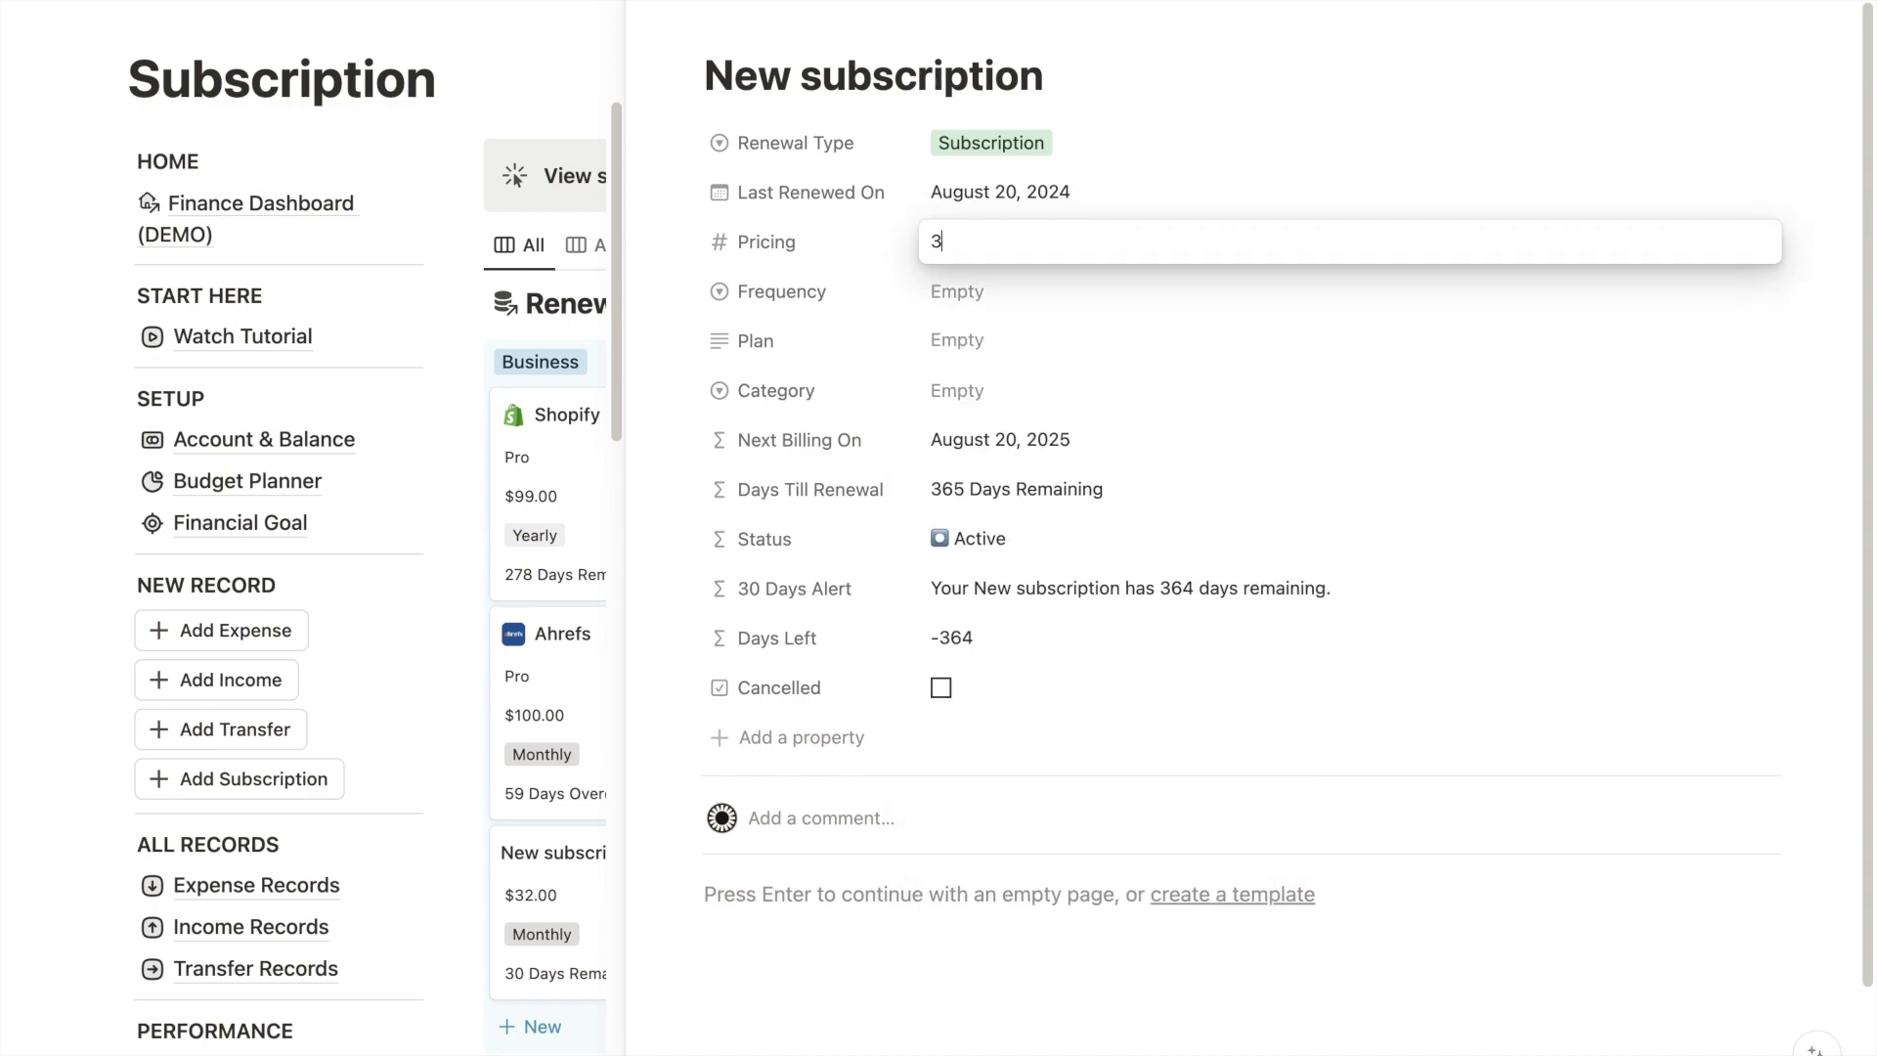
key("Return")
- Set the subscription's frequency to Yearly and its category to Business
left_click(967, 293)
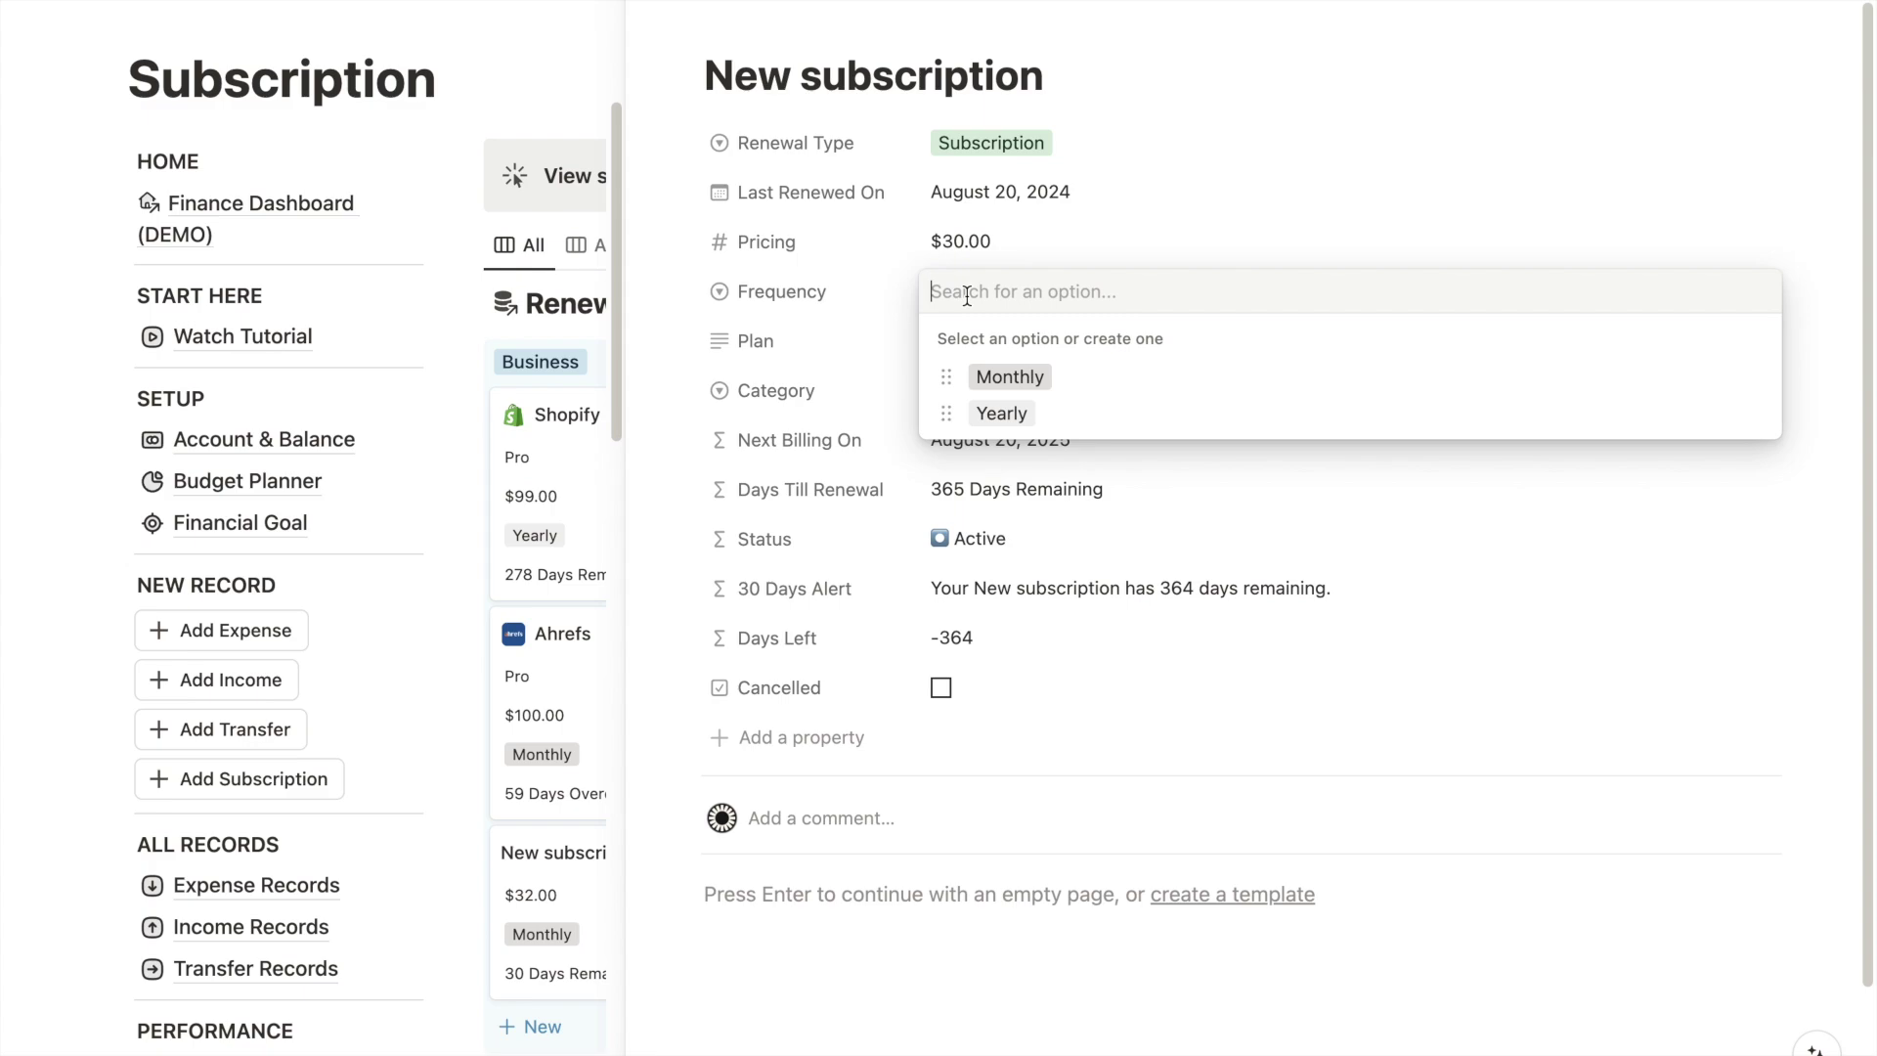
left_click(987, 374)
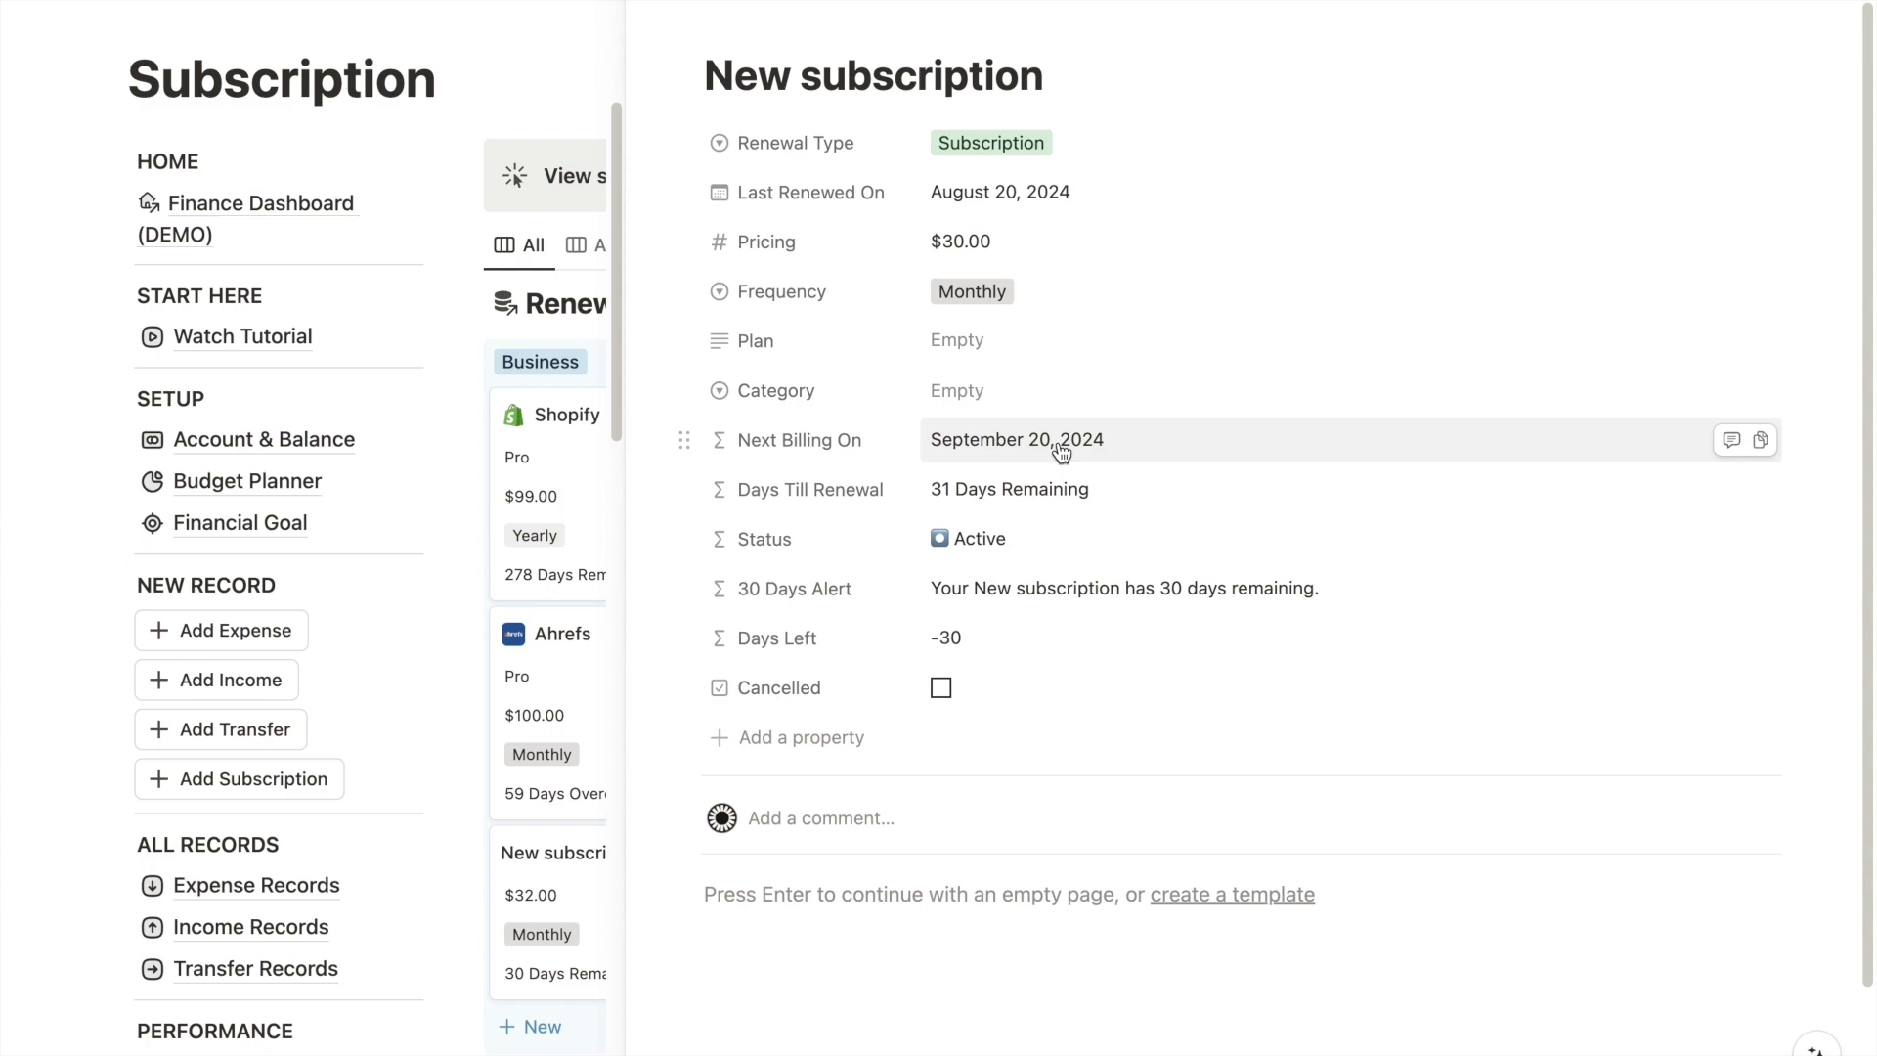
left_click(1058, 293)
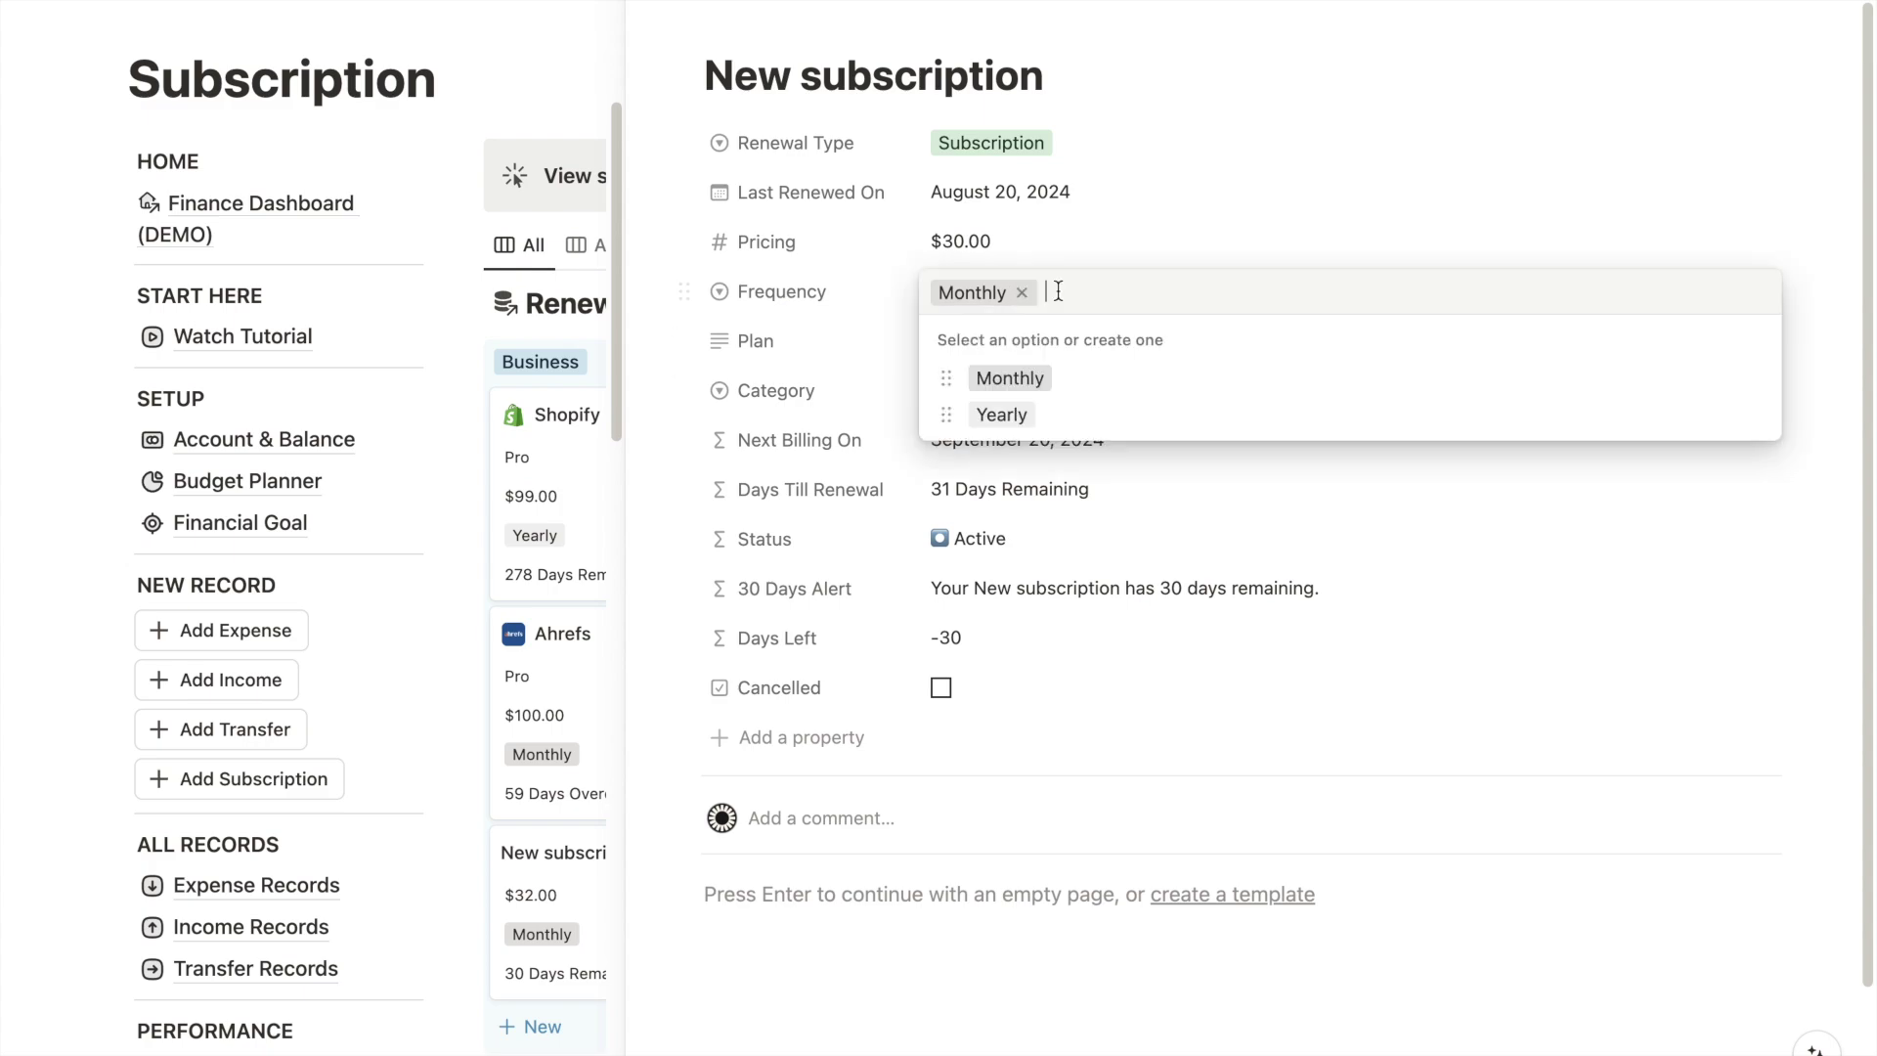
left_click(1065, 420)
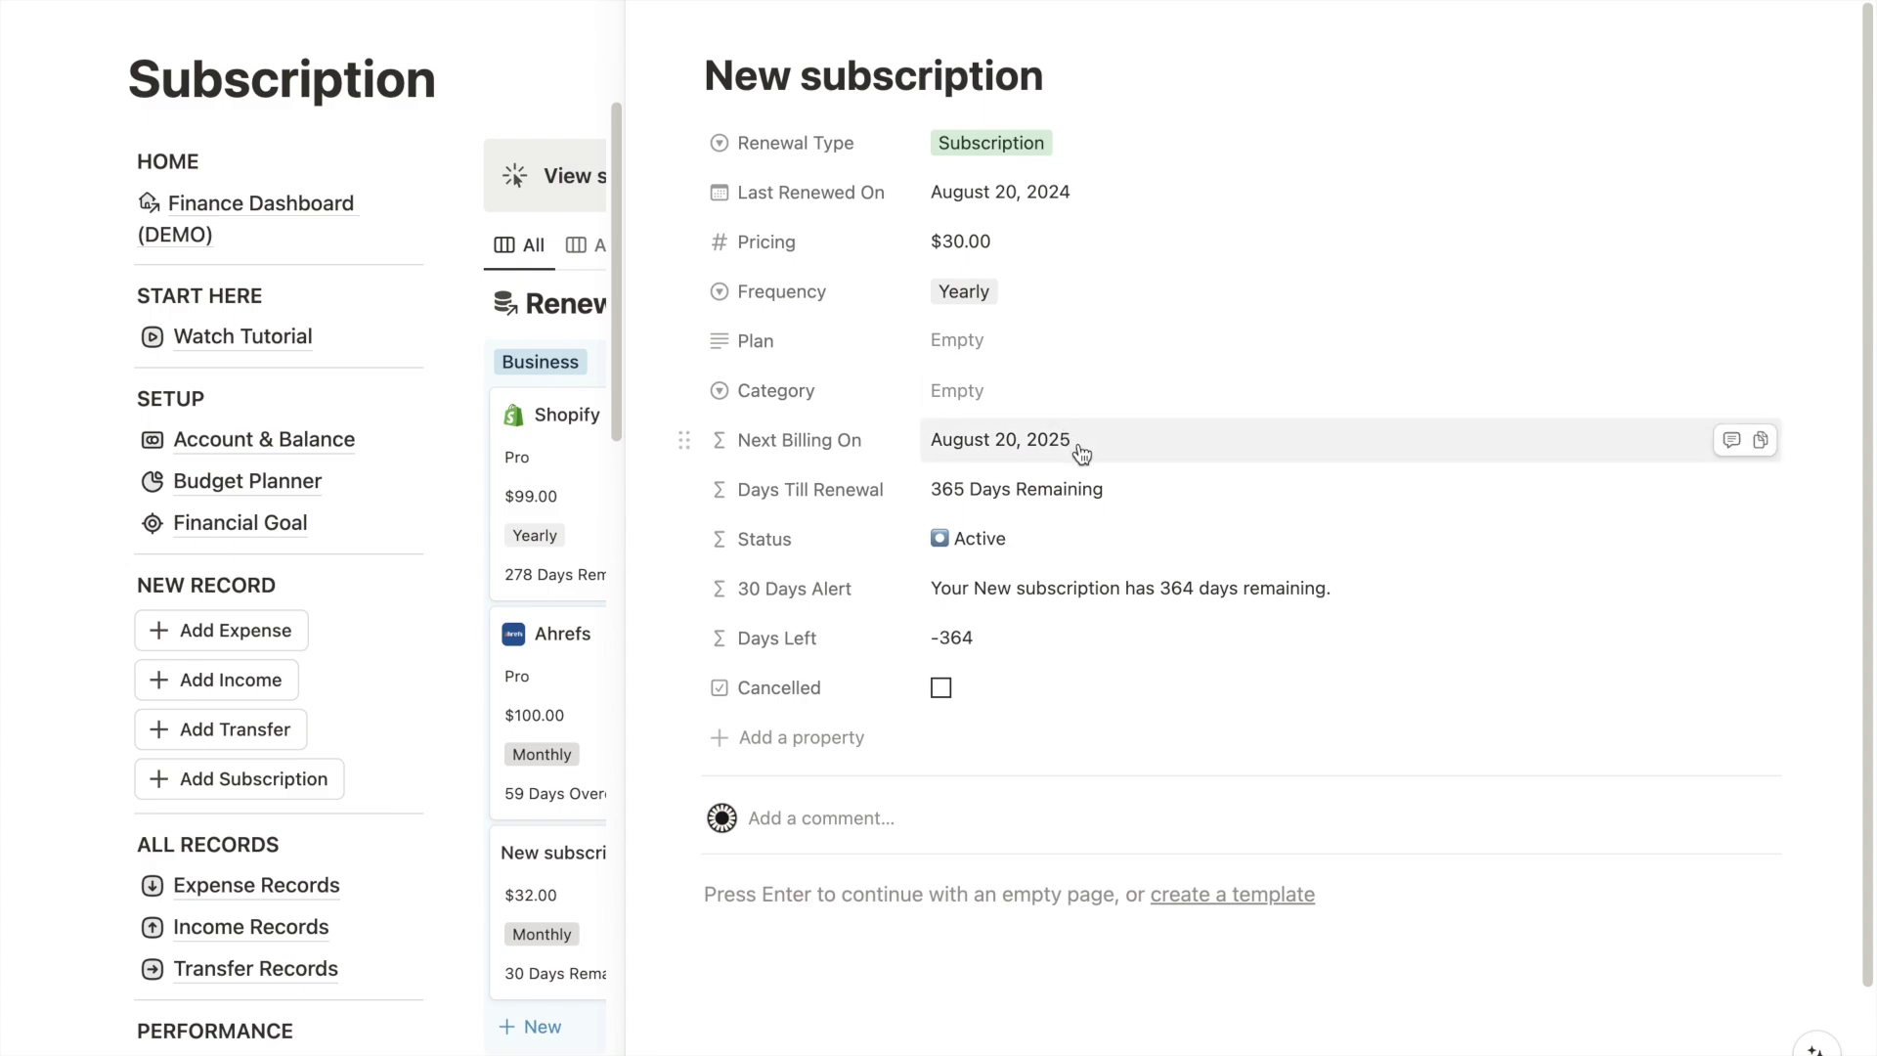
left_click(1064, 390)
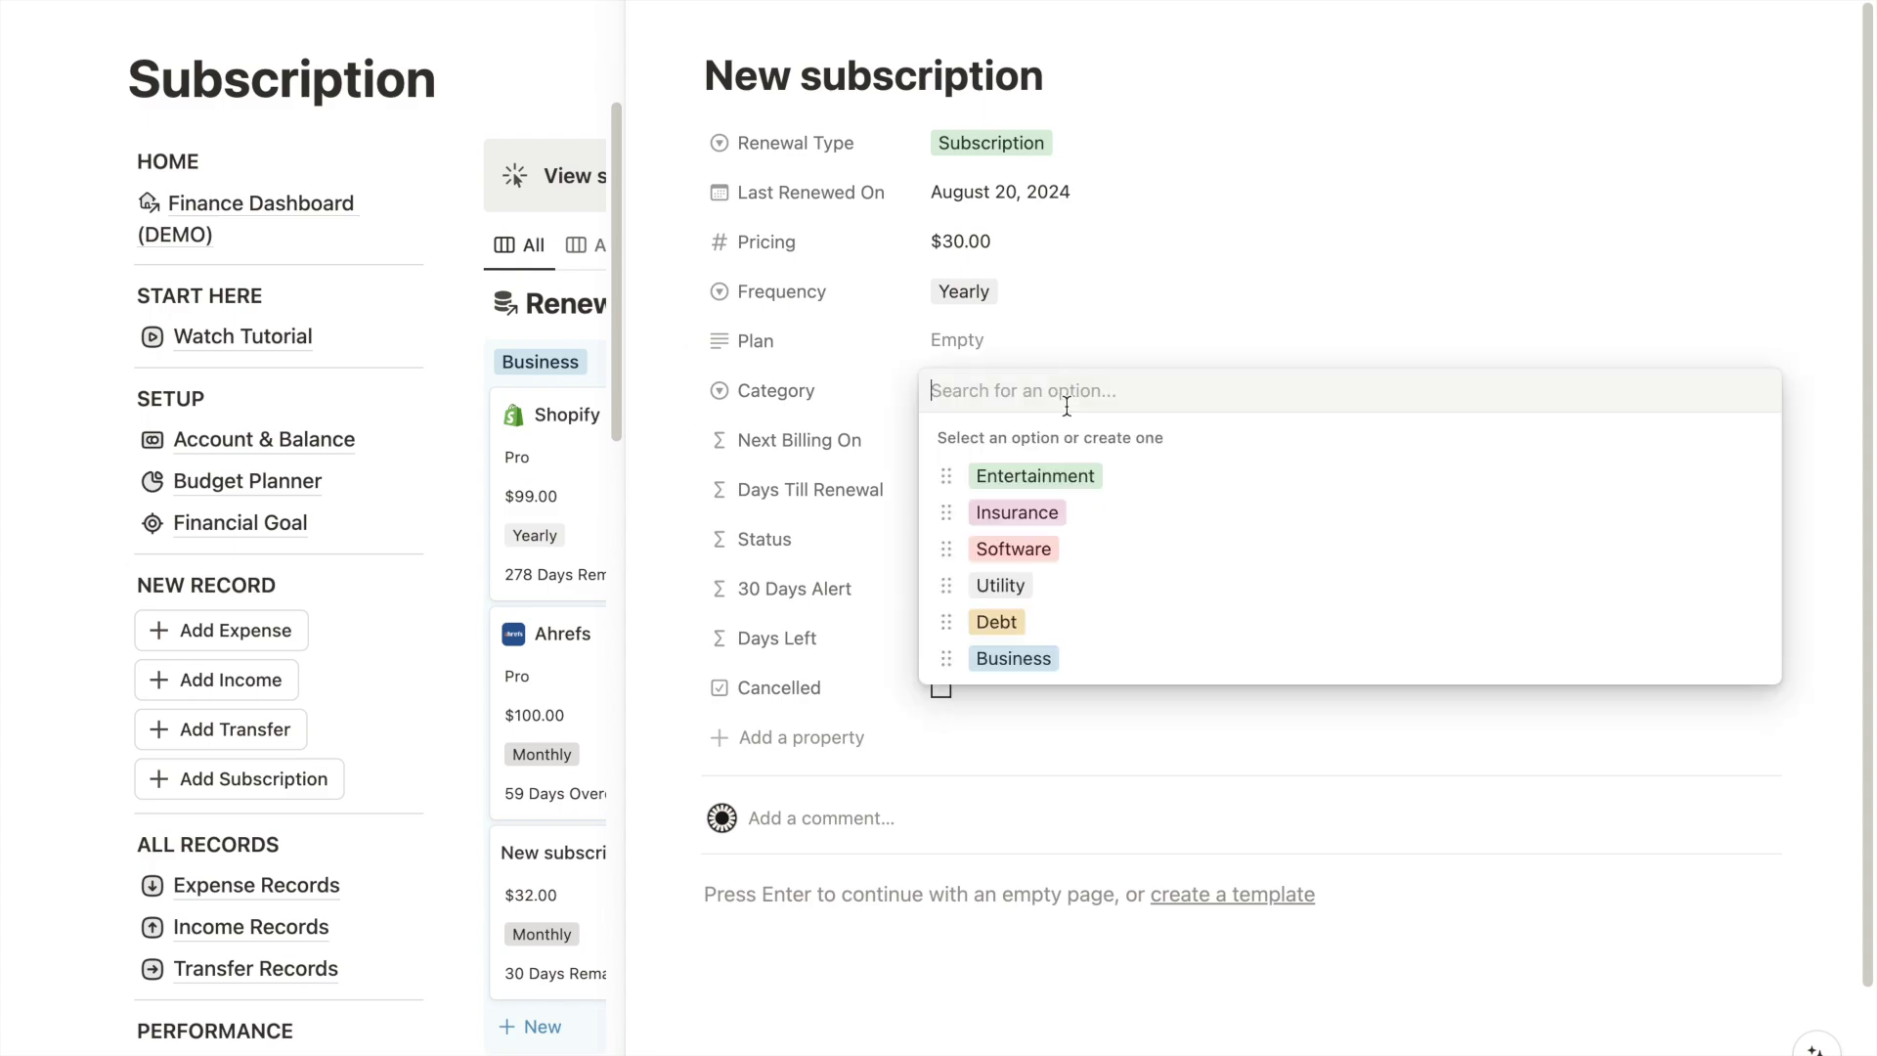
left_click(1059, 663)
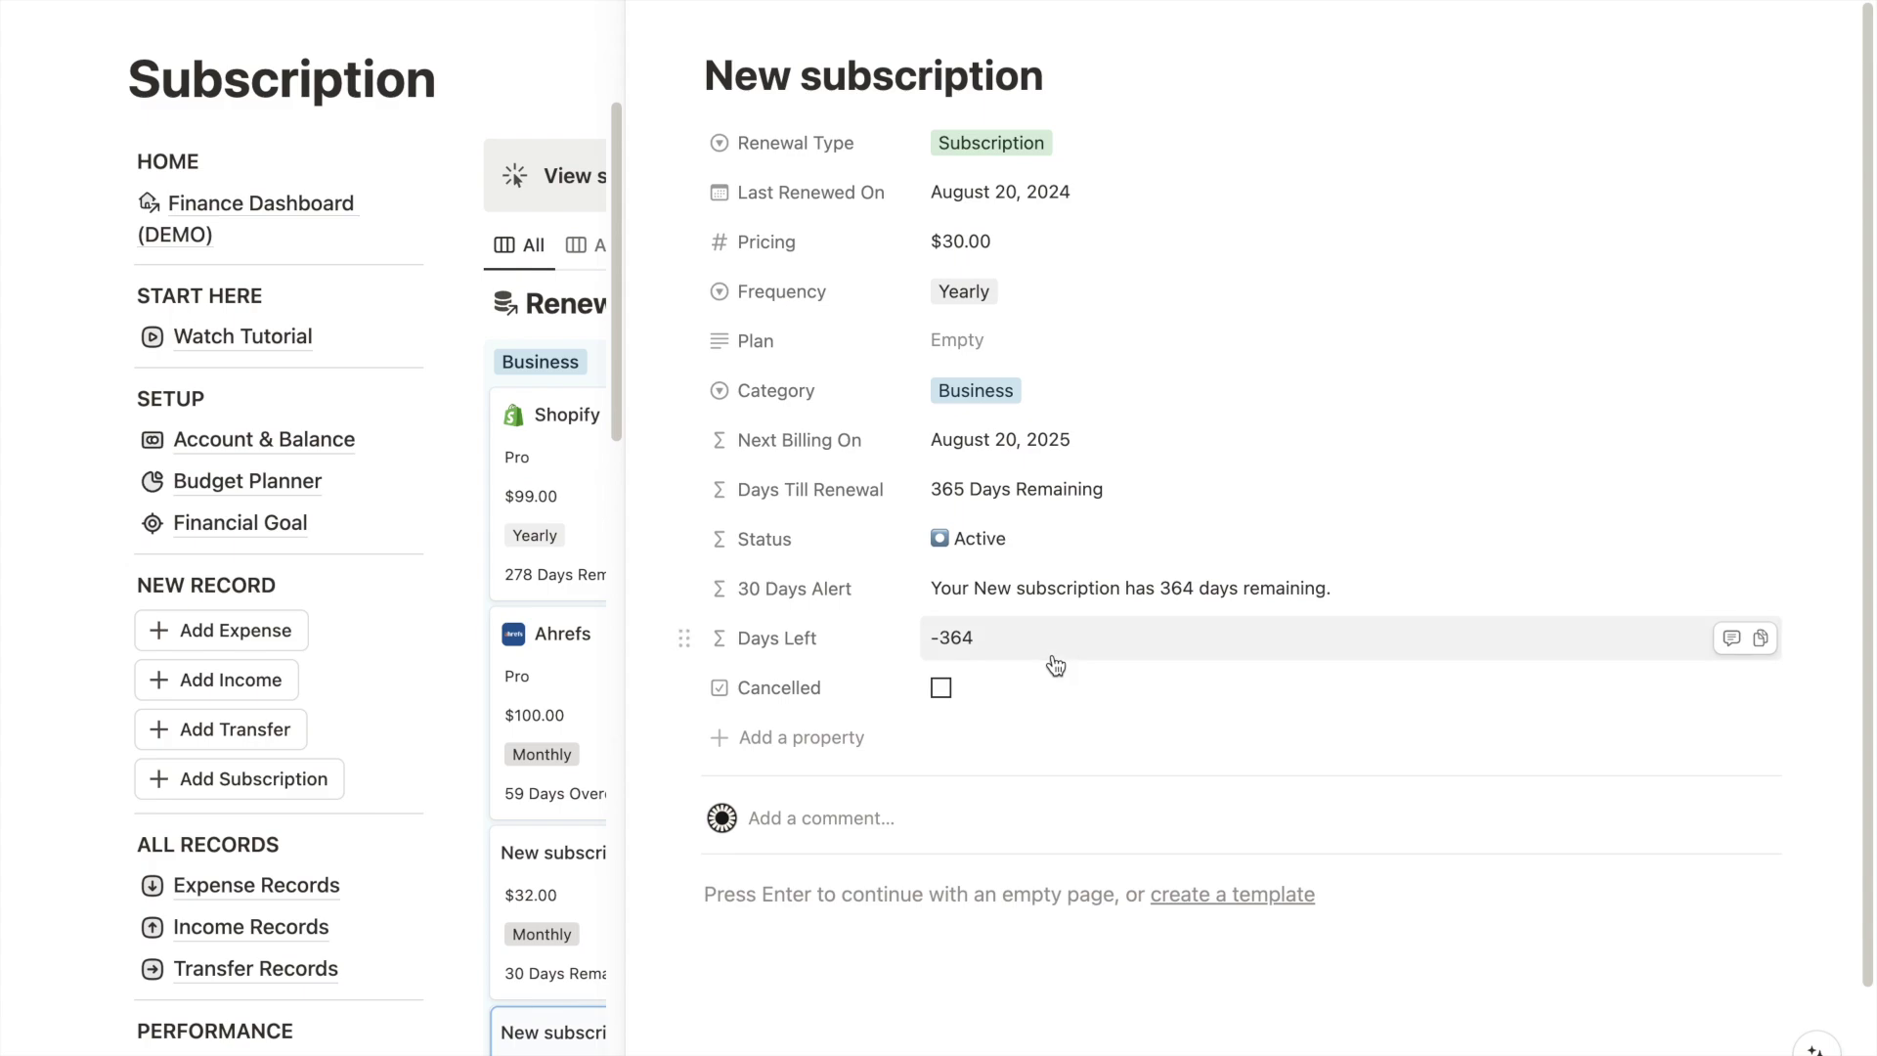